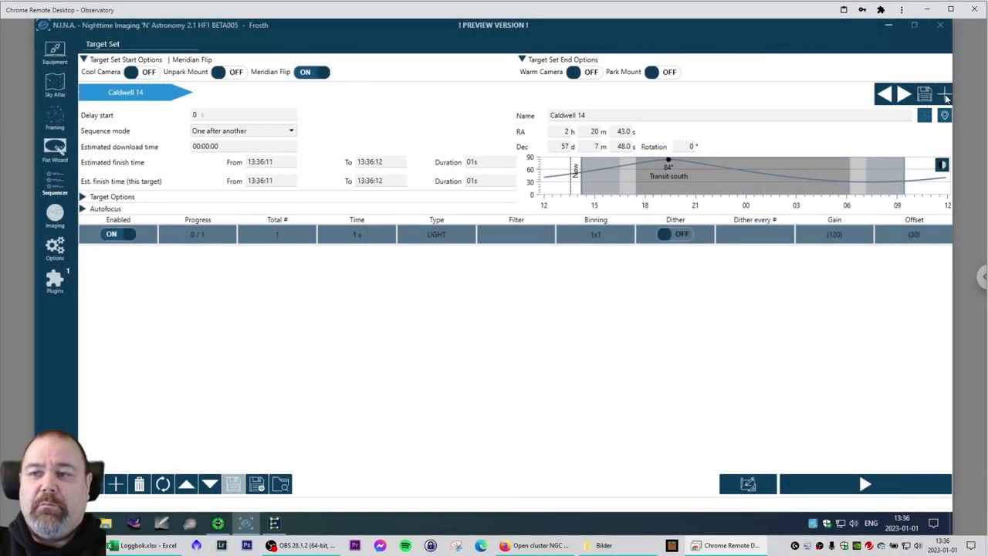
Step: Add a new target after Caldwell 14 and name it NGC 2174, copied from the Excel log
{"action": "left_click", "coordinate": [945, 93]}
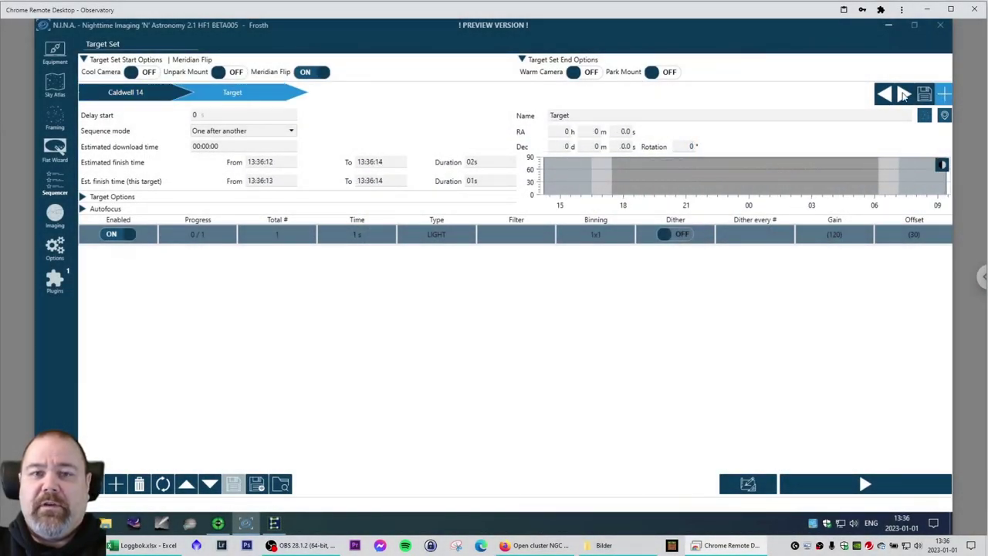
{"action": "left_click", "coordinate": [572, 118]}
{"action": "key", "text": "alt+Tab"}
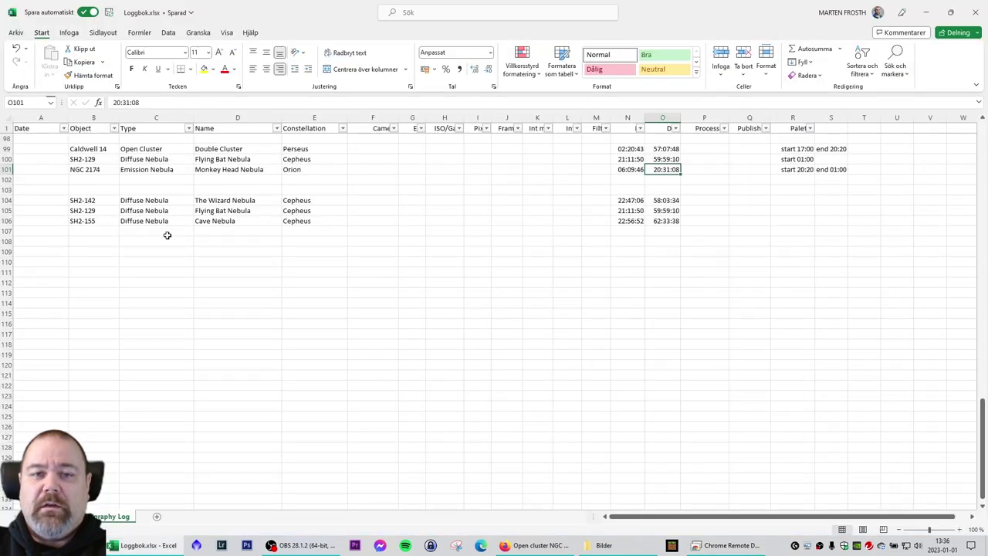
{"action": "left_click", "coordinate": [90, 169]}
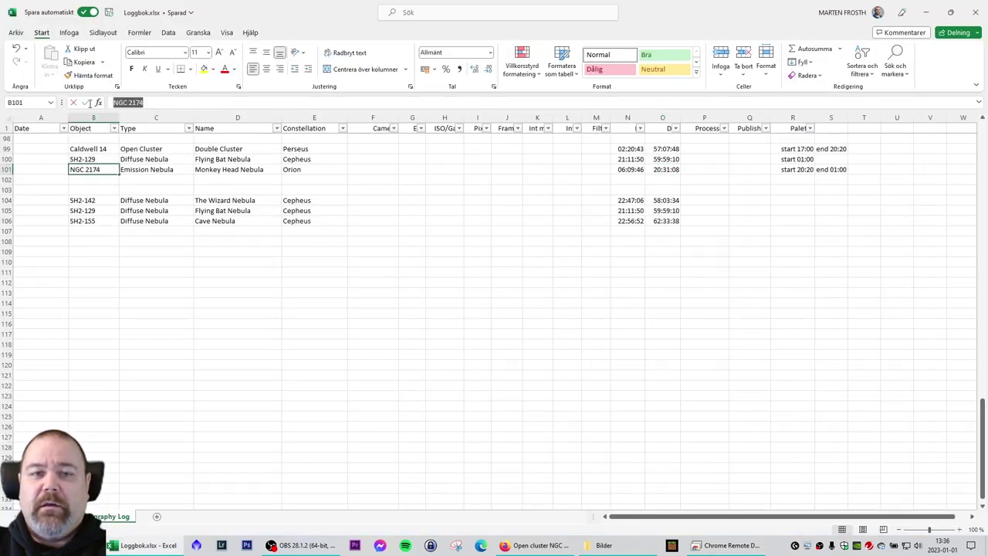
{"action": "key", "text": "ctrl+c"}
{"action": "key", "text": "Escape"}
{"action": "key", "text": "alt+Tab"}
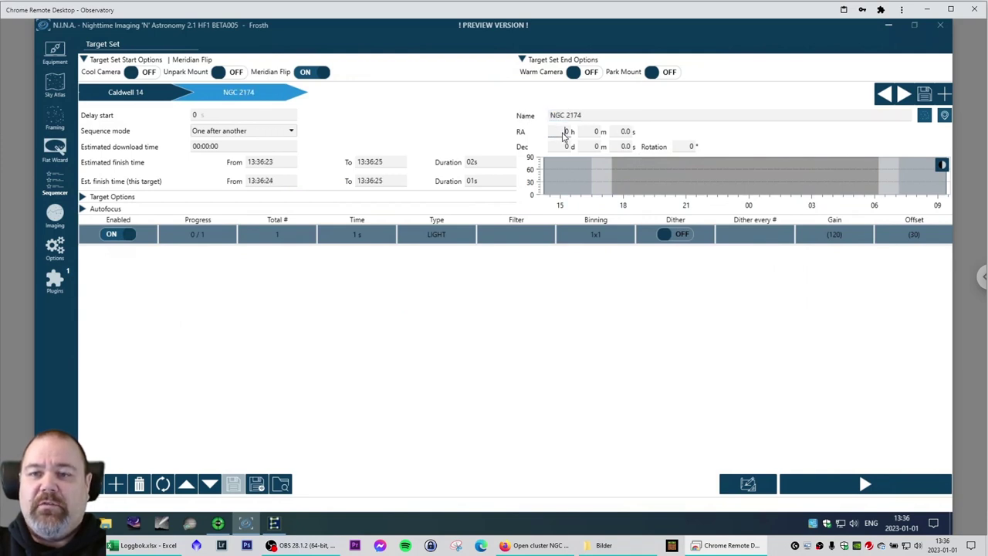
{"action": "key", "text": "alt+Tab"}
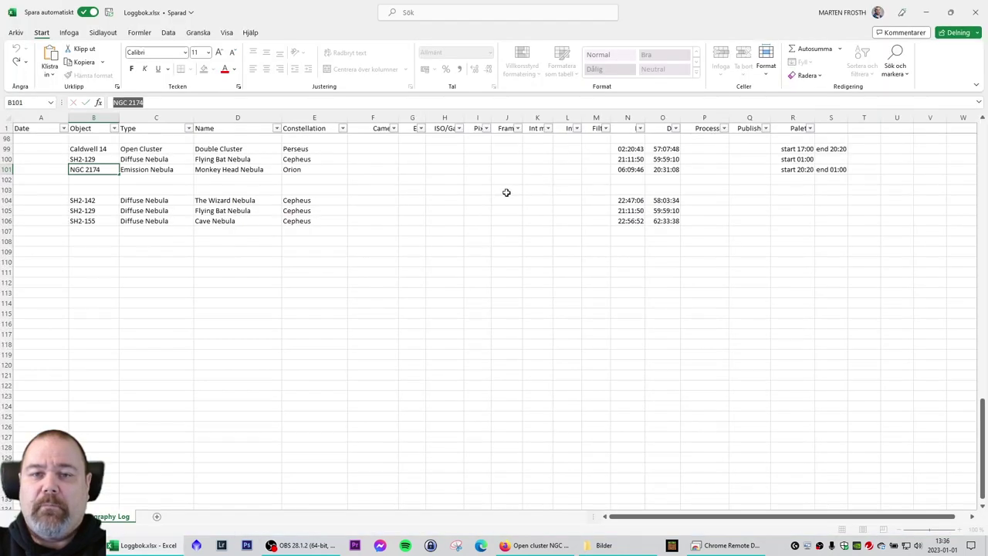
{"action": "left_click", "coordinate": [507, 191]}
Step: Enter NGC 2174's right ascension as 6h 9m 46s from the logged coordinates
{"action": "left_click", "coordinate": [648, 169]}
{"action": "left_click", "coordinate": [632, 169]}
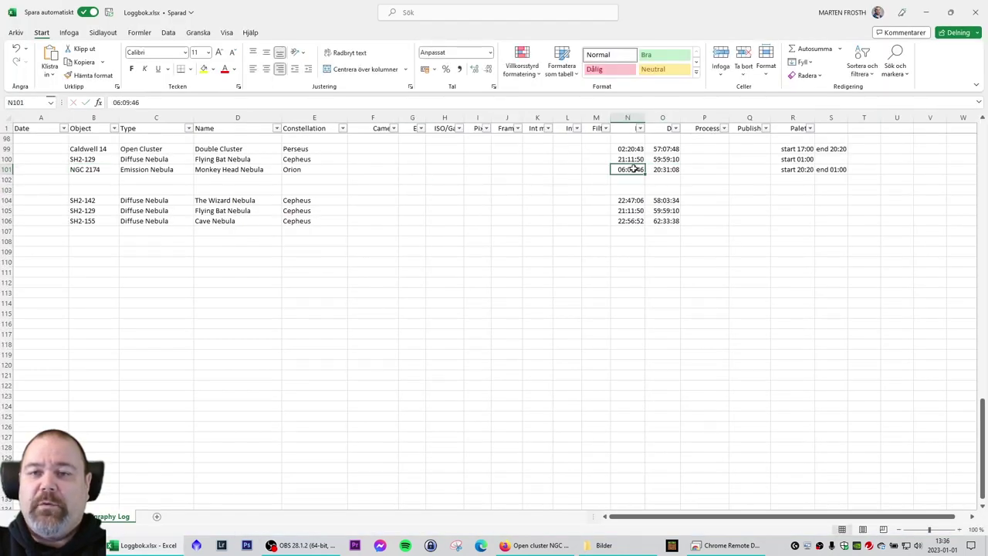
{"action": "key", "text": "alt+Tab"}
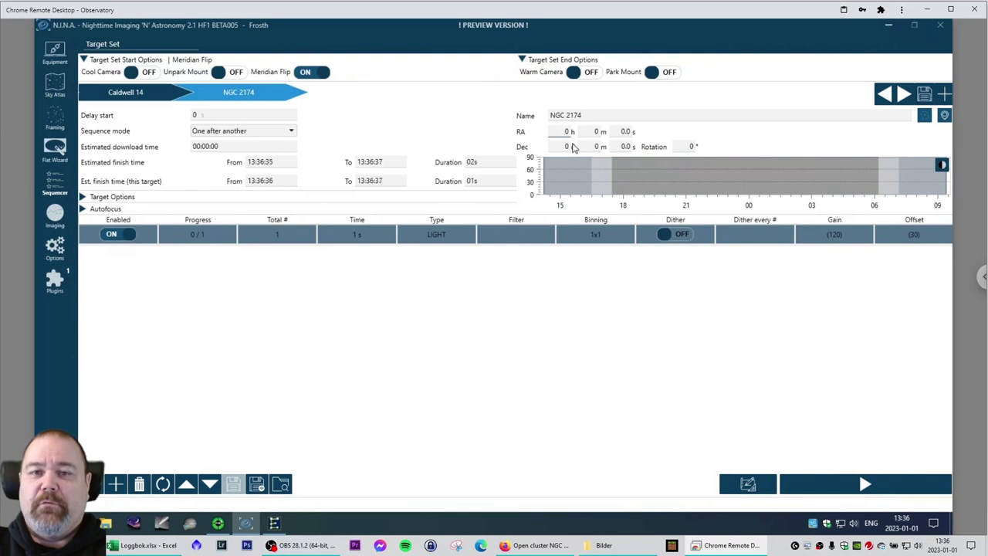
{"action": "key", "text": "alt+Tab"}
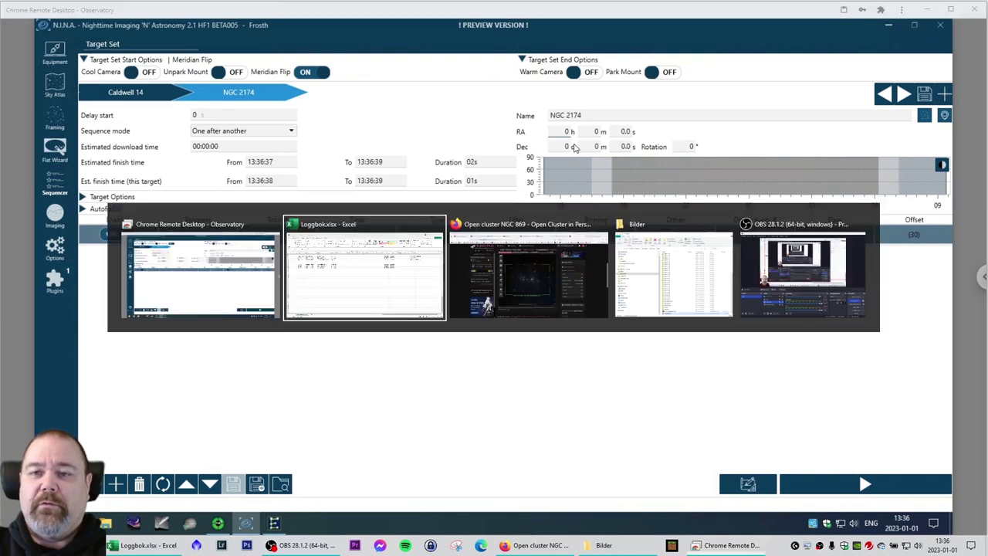
{"action": "left_click", "coordinate": [614, 190]}
{"action": "left_click", "coordinate": [616, 171]}
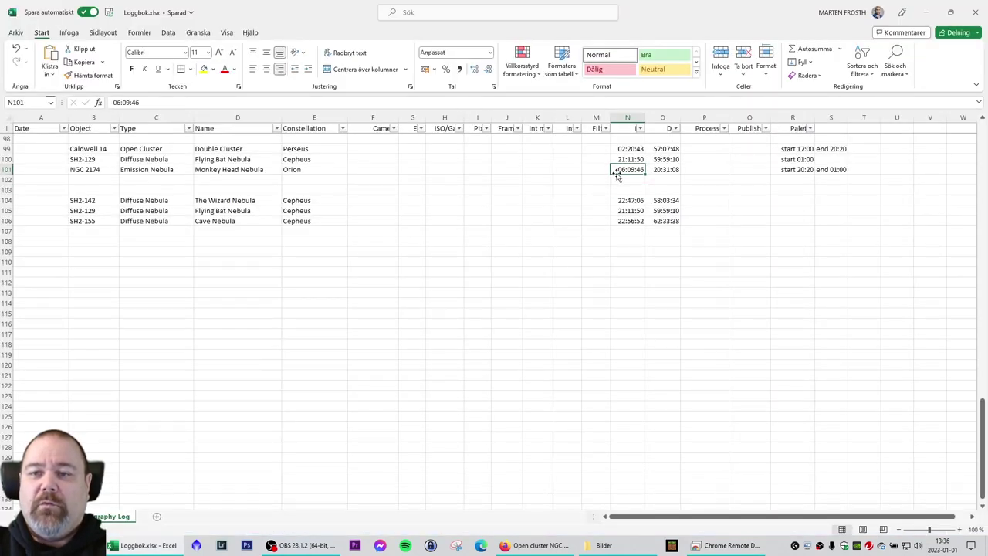
{"action": "key", "text": "alt+Tab"}
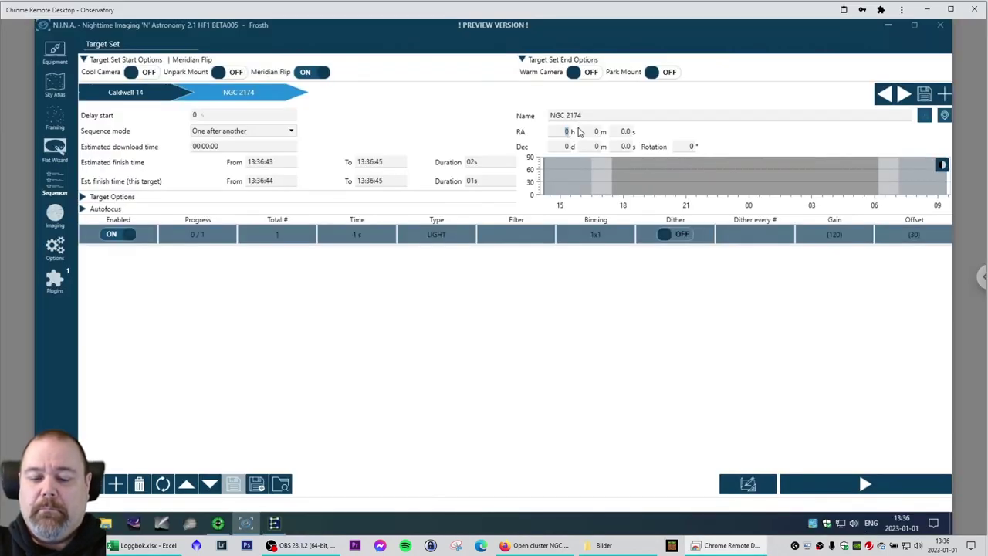
{"action": "type", "text": "6"}
{"action": "key", "text": "Tab"}
{"action": "type", "text": "9"}
{"action": "key", "text": "Tab"}
{"action": "type", "text": "46"}
{"action": "key", "text": "Tab"}
Step: Enter NGC 2174's declination as 20° 31' 8"
{"action": "key", "text": "alt+Tab"}
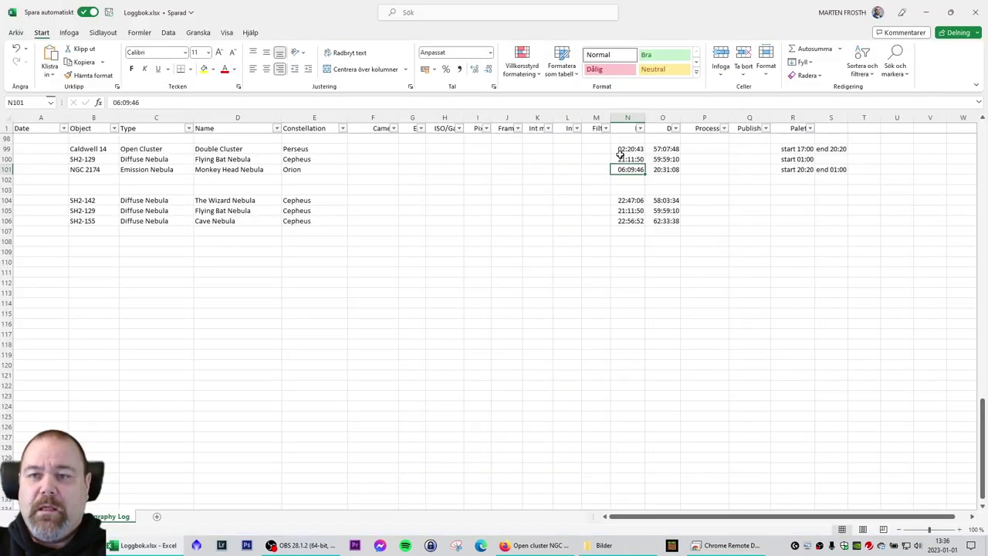
{"action": "key", "text": "alt+Tab"}
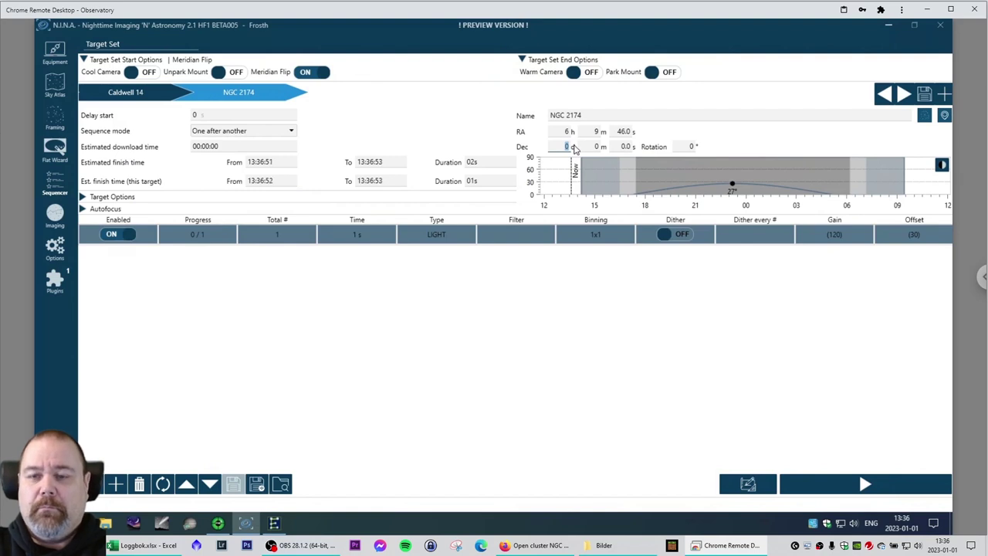
{"action": "key", "text": "Tab"}
{"action": "key", "text": "Tab"}
{"action": "type", "text": "8"}
{"action": "key", "text": "Tab"}
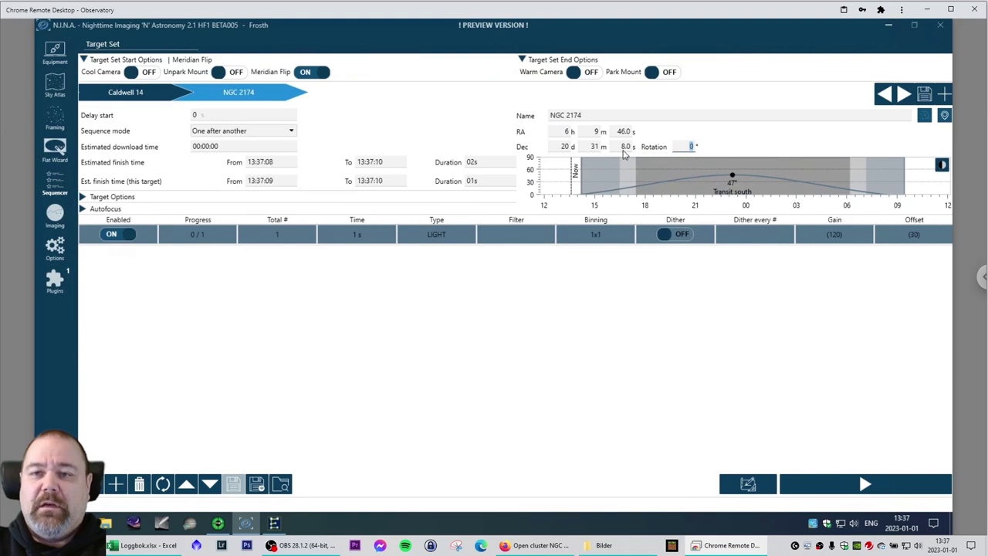
Step: Add another blank target, then set NGC 2174 to slew, center and start guiding
{"action": "left_click", "coordinate": [948, 96]}
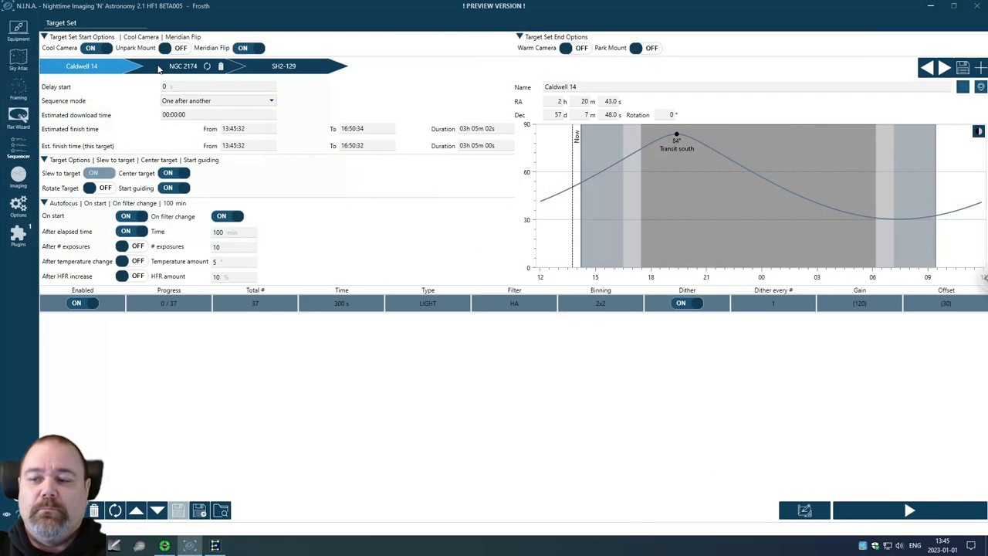
{"action": "left_click", "coordinate": [159, 69]}
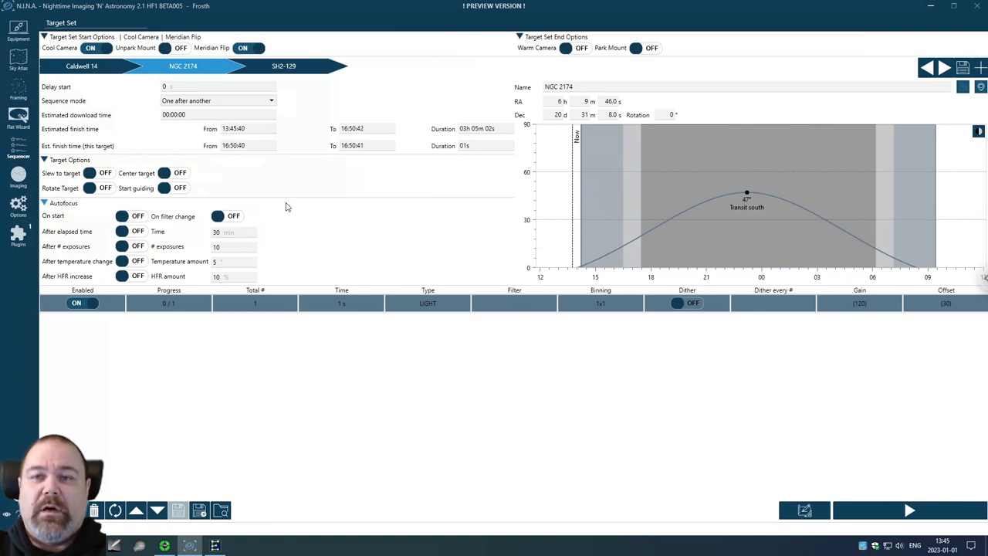
{"action": "left_click", "coordinate": [105, 176]}
{"action": "left_click", "coordinate": [174, 174]}
{"action": "left_click", "coordinate": [183, 189]}
Step: Enable NGC 2174 autofocus on start, on filter change and after 80 minutes elapsed
{"action": "left_click", "coordinate": [129, 218]}
{"action": "left_click", "coordinate": [227, 219]}
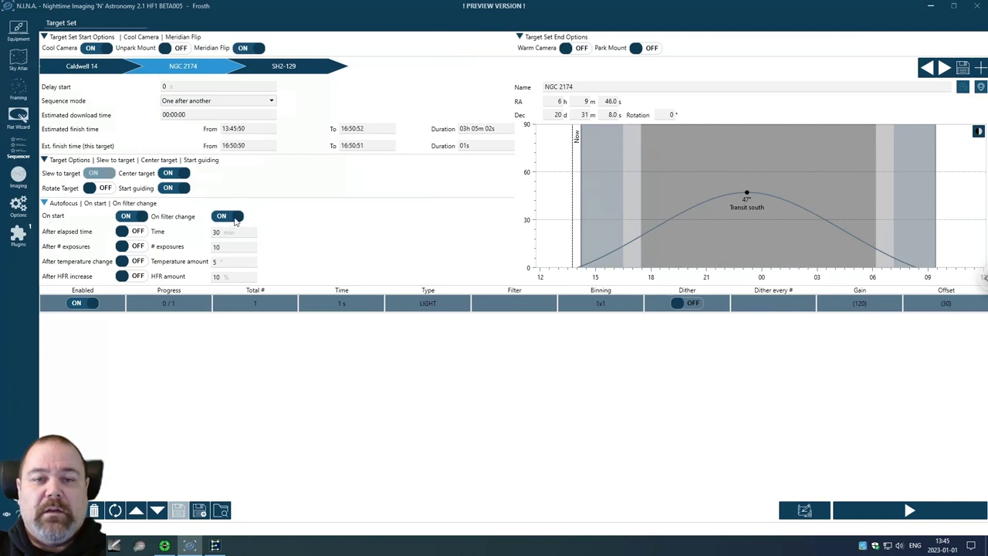
{"action": "left_click", "coordinate": [140, 233]}
{"action": "left_click", "coordinate": [244, 236]}
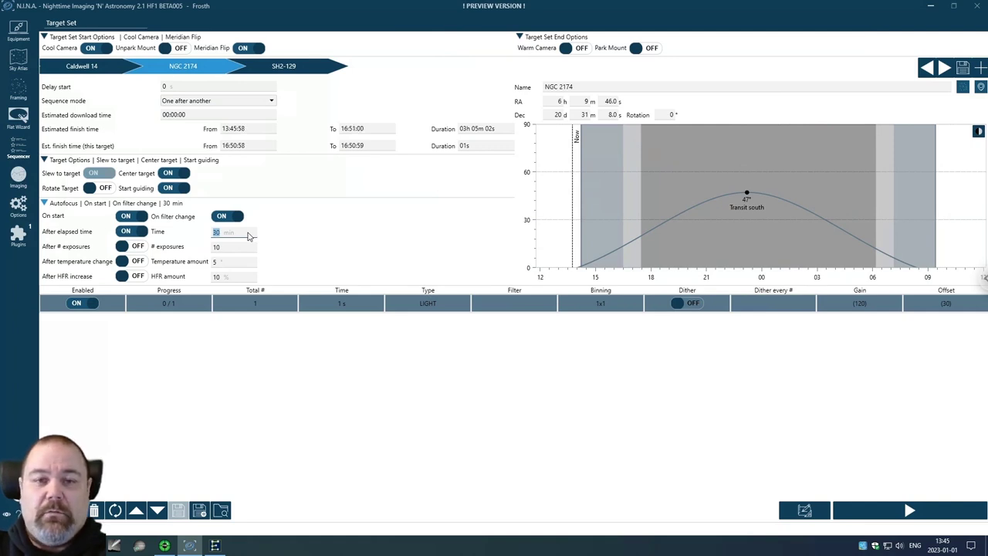
{"action": "type", "text": "80"}
{"action": "left_click", "coordinate": [248, 371]}
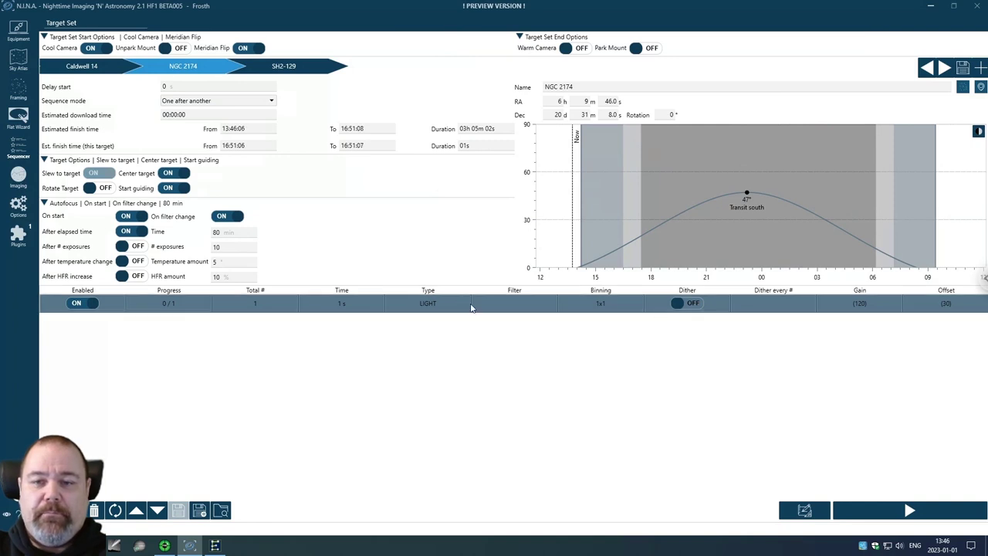
Step: Set the exposure row to HA filter, 2x2 binning, dithering on, 20 × 300 s
{"action": "left_click", "coordinate": [545, 305]}
{"action": "left_click", "coordinate": [551, 305]}
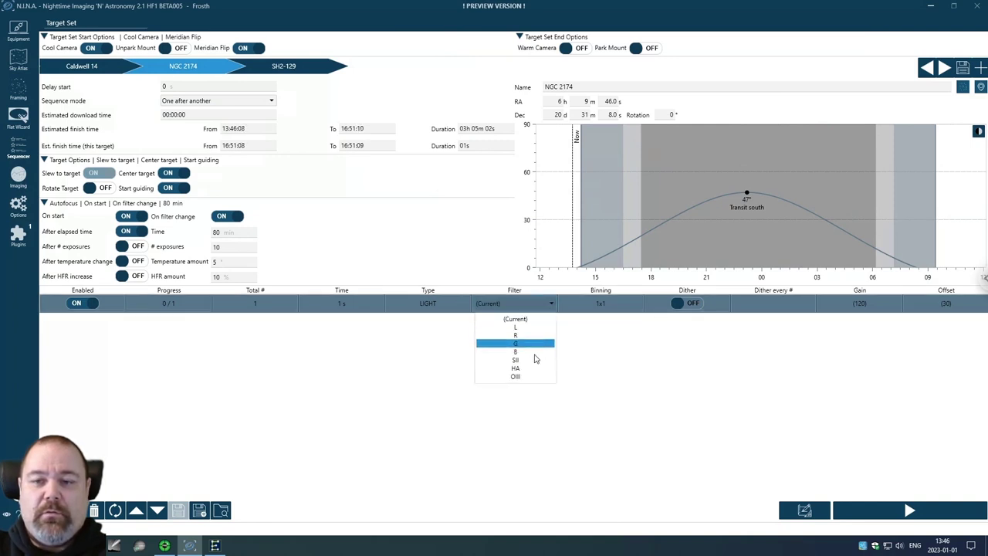
{"action": "left_click", "coordinate": [531, 368]}
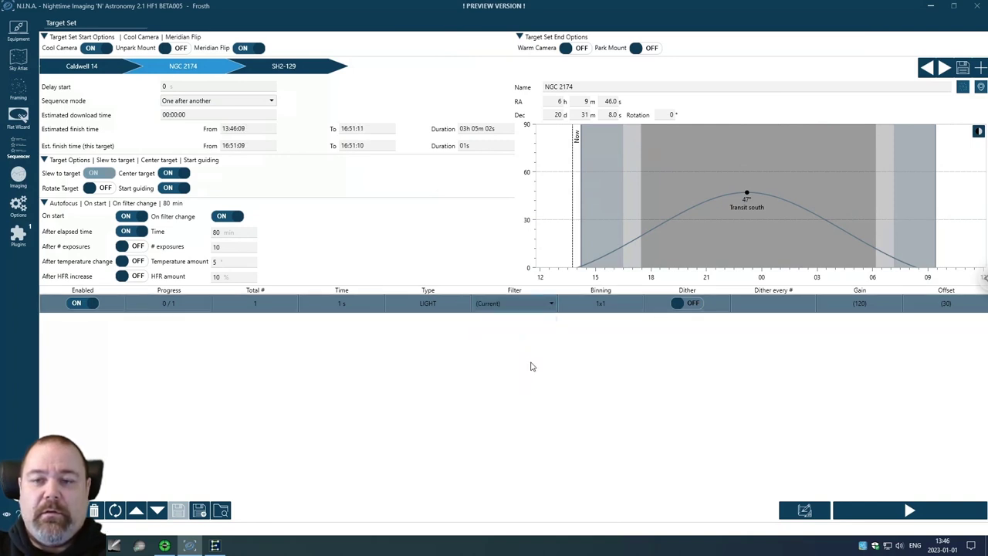
{"action": "left_click", "coordinate": [641, 306]}
{"action": "left_click", "coordinate": [640, 306]}
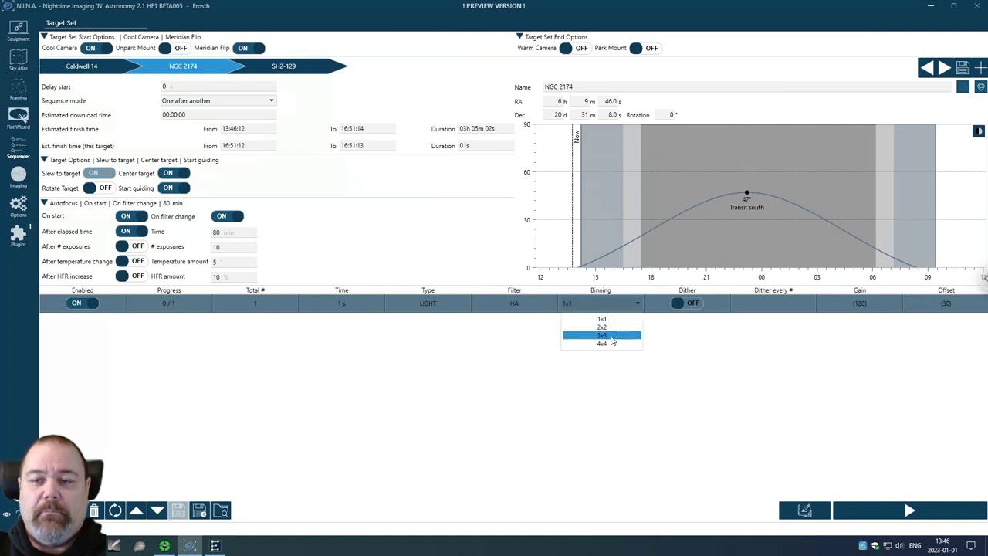
{"action": "left_click", "coordinate": [604, 326]}
{"action": "left_click", "coordinate": [690, 303]}
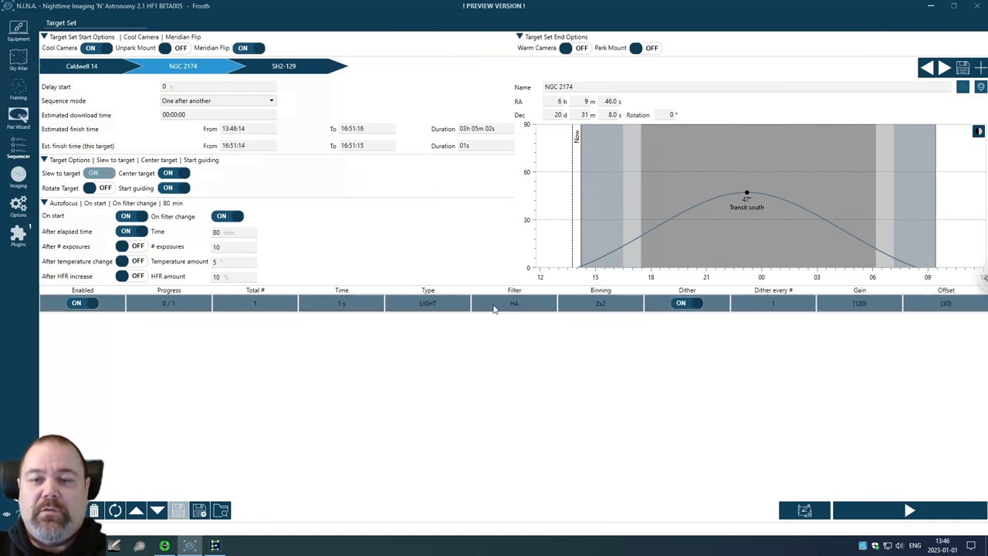
{"action": "left_click", "coordinate": [356, 304]}
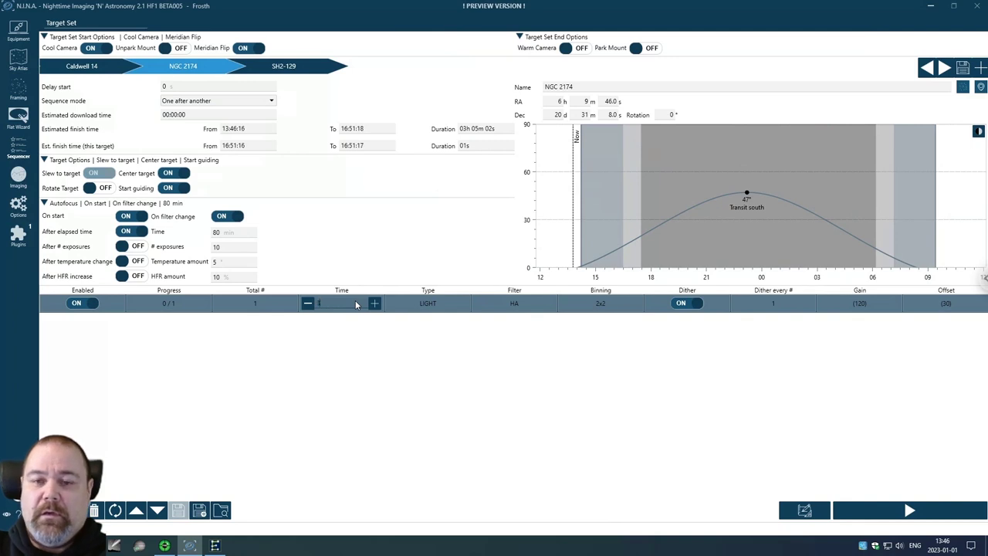
{"action": "left_click", "coordinate": [340, 415]}
{"action": "left_click", "coordinate": [290, 311]}
{"action": "type", "text": "20"}
{"action": "left_click", "coordinate": [110, 452]}
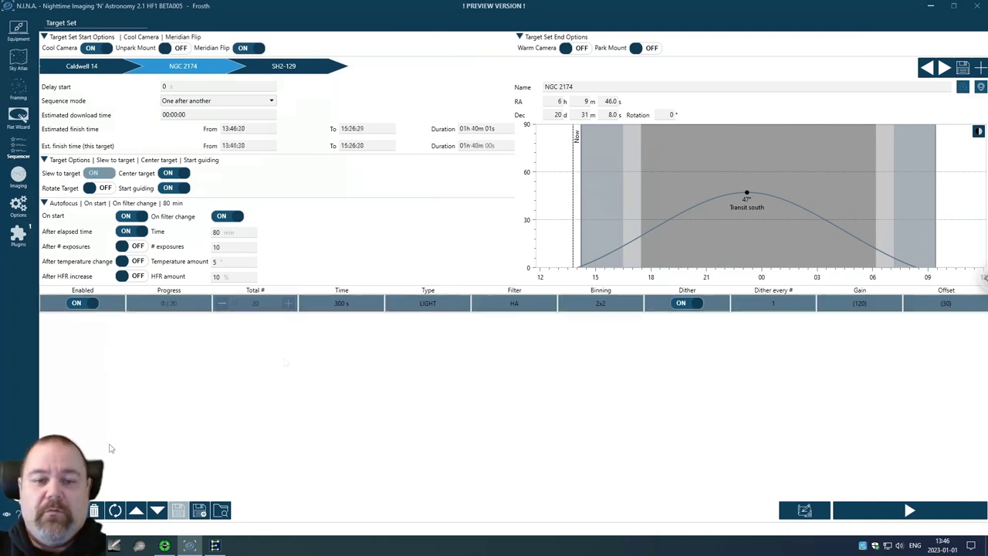
Step: Duplicate the HA row twice and set the copies' filters to OIII and SII
{"action": "left_click", "coordinate": [114, 510]}
{"action": "left_click", "coordinate": [115, 511]}
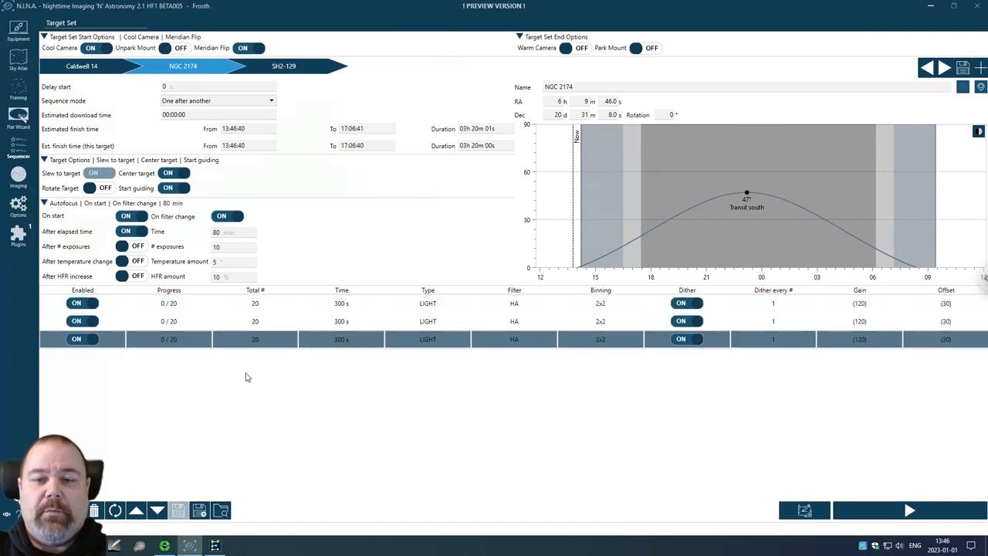
{"action": "left_click", "coordinate": [538, 324]}
{"action": "left_click", "coordinate": [549, 325]}
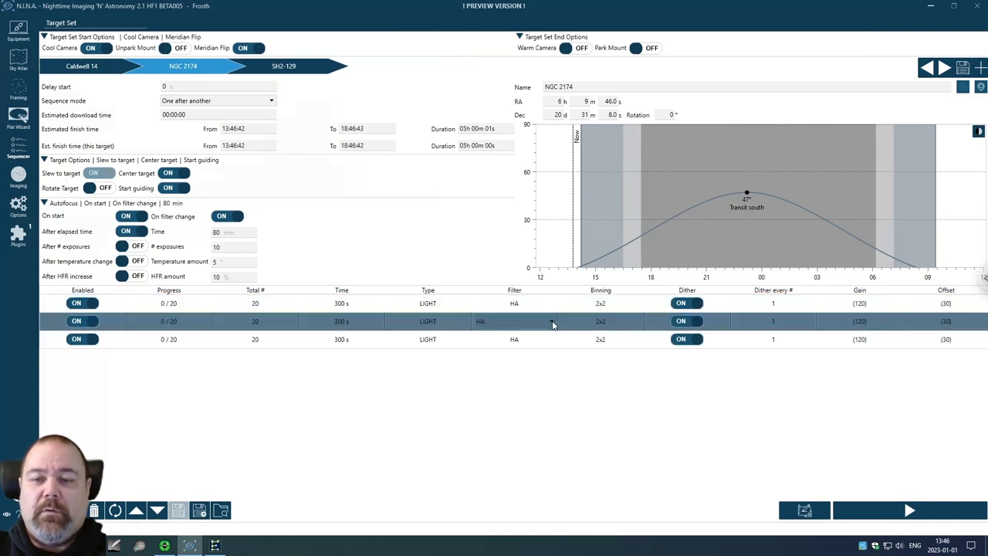
{"action": "left_click", "coordinate": [552, 324]}
{"action": "left_click", "coordinate": [531, 397]}
{"action": "left_click", "coordinate": [549, 343]}
{"action": "left_click", "coordinate": [552, 341]}
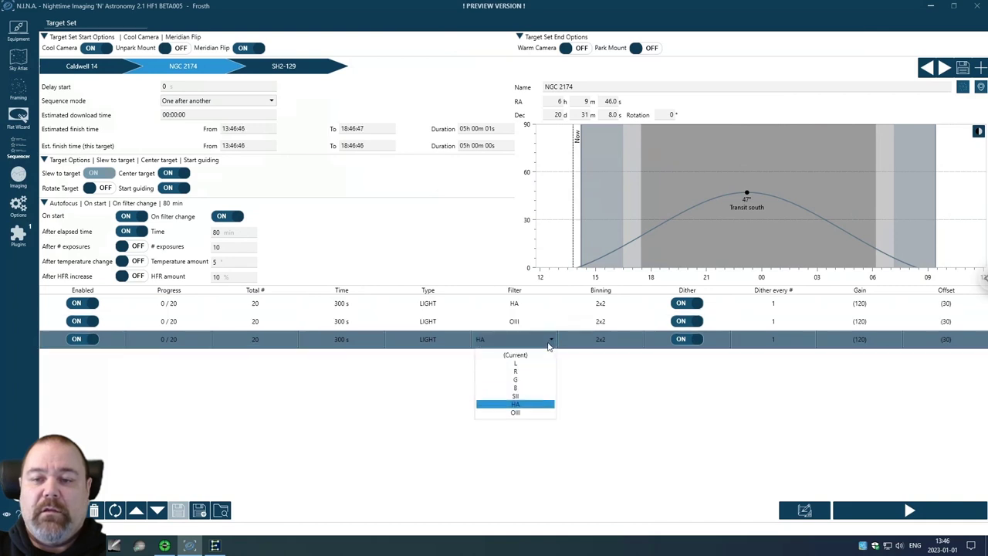
{"action": "left_click", "coordinate": [522, 400]}
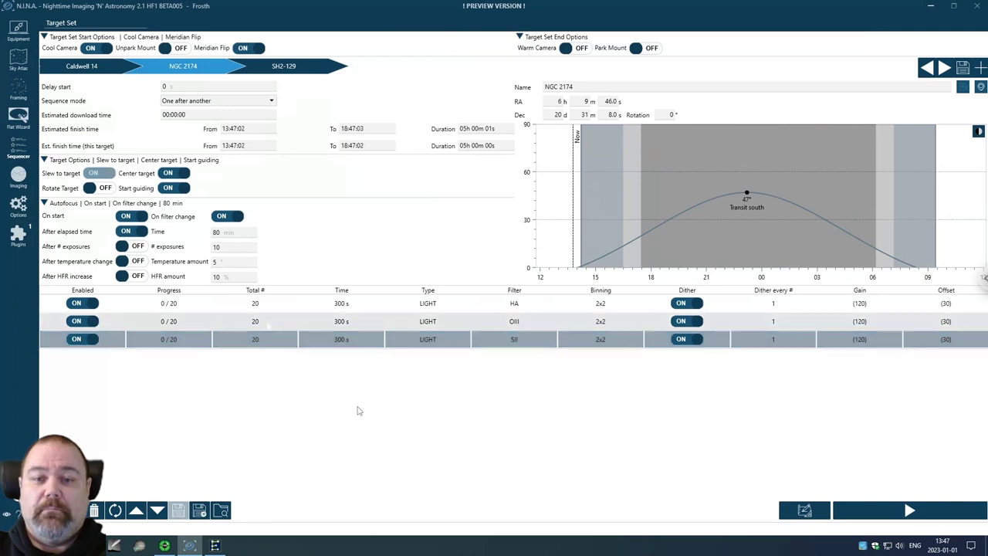
Step: Give the OIII and SII rows 16 exposures each and turn off elapsed-time autofocus
{"action": "left_click", "coordinate": [268, 323]}
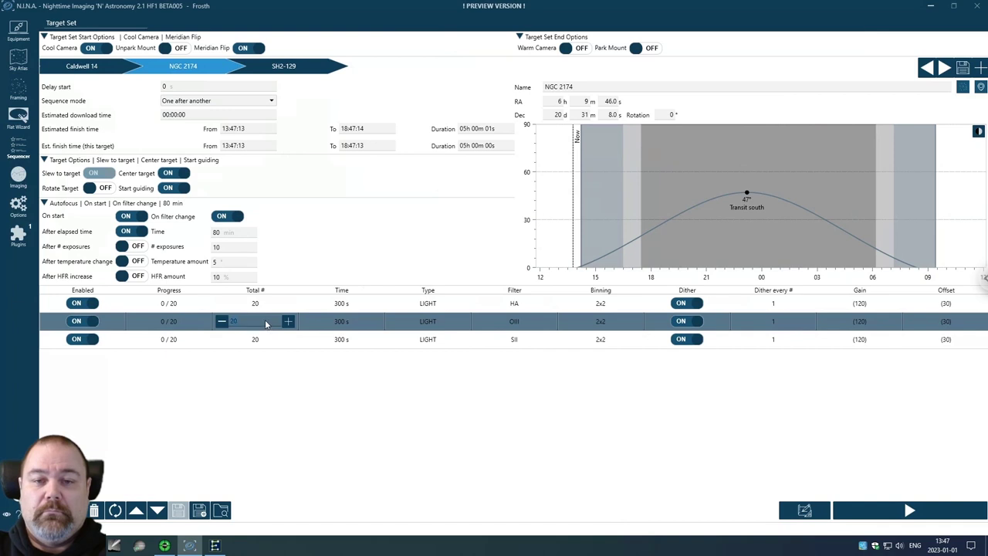
{"action": "type", "text": "15"}
{"action": "left_click", "coordinate": [273, 342]}
{"action": "type", "text": "15"}
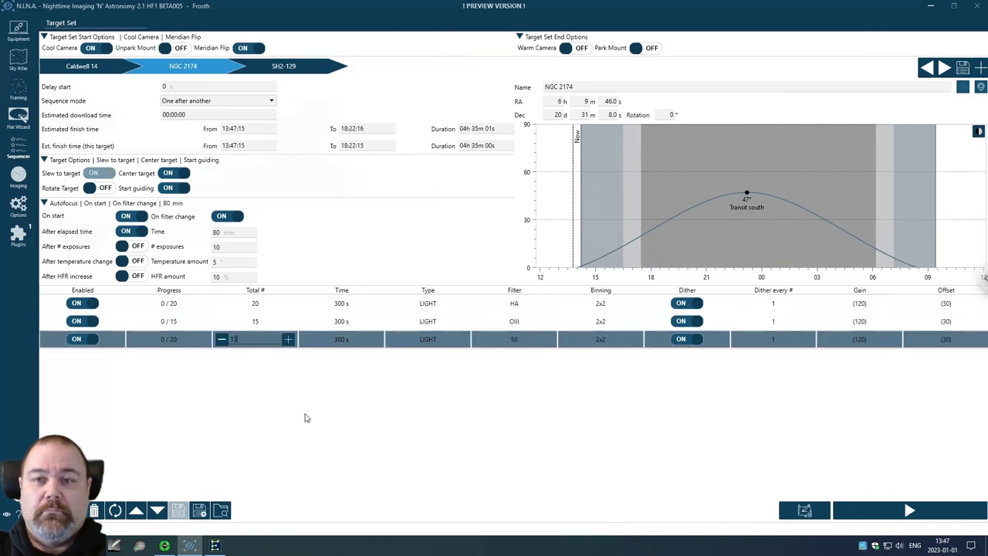
{"action": "left_click", "coordinate": [304, 418]}
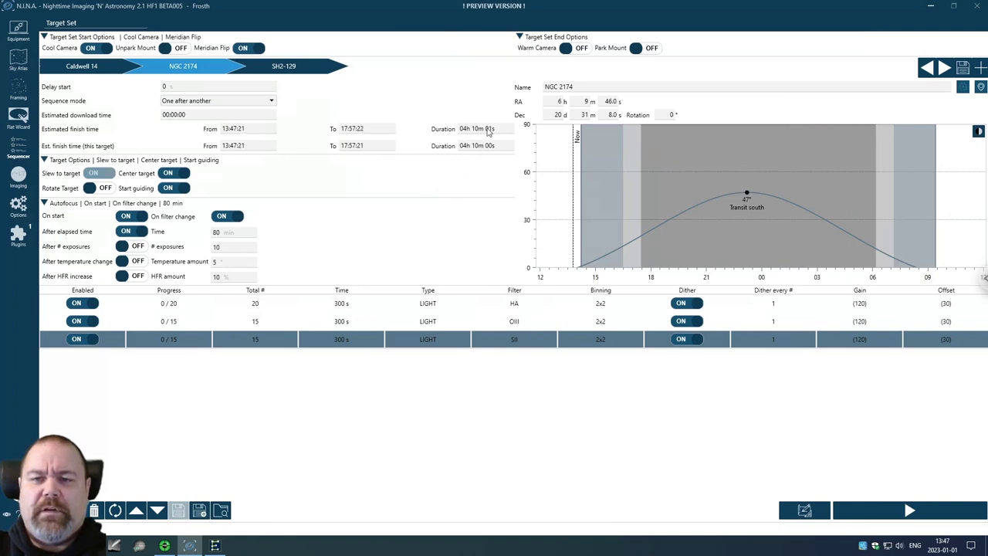
{"action": "left_click", "coordinate": [272, 323]}
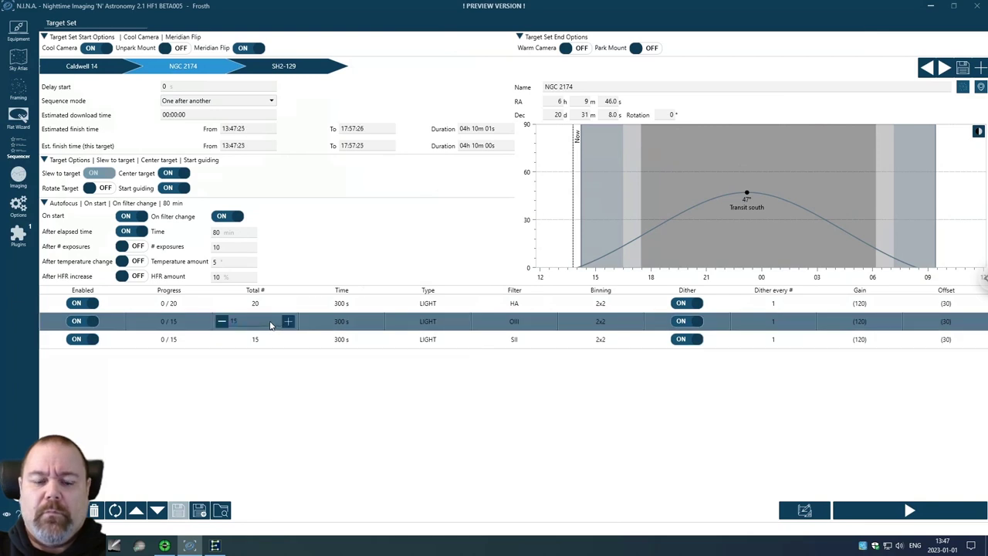
{"action": "scroll", "coordinate": [271, 325], "scroll_direction": "up", "scroll_amount": 1}
{"action": "left_click", "coordinate": [266, 342]}
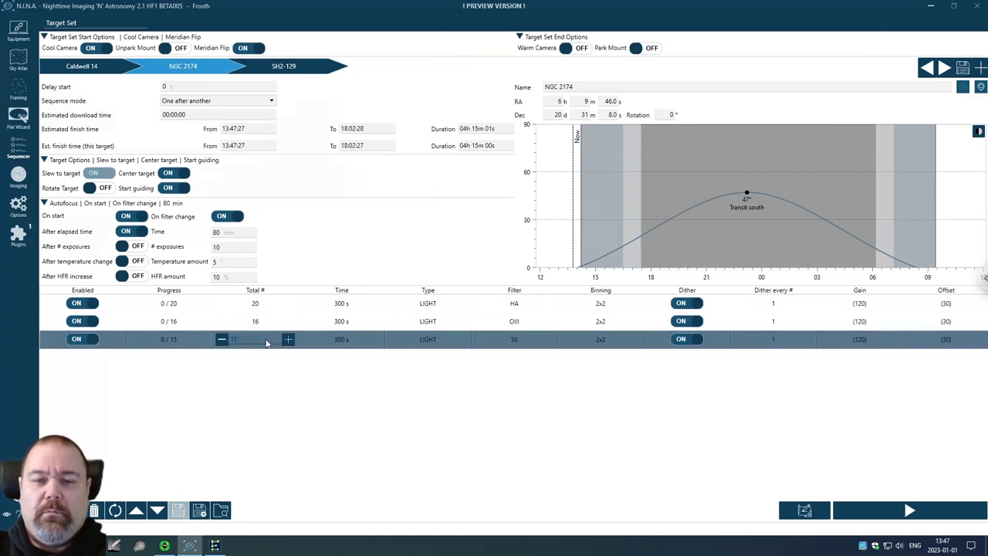
{"action": "scroll", "coordinate": [266, 342], "scroll_direction": "up", "scroll_amount": 1}
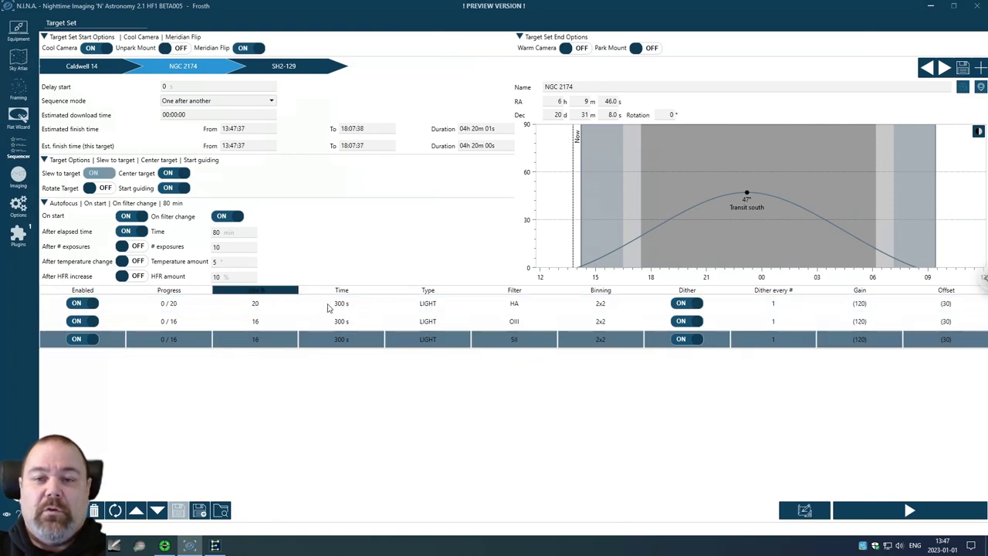
{"action": "left_click", "coordinate": [141, 234]}
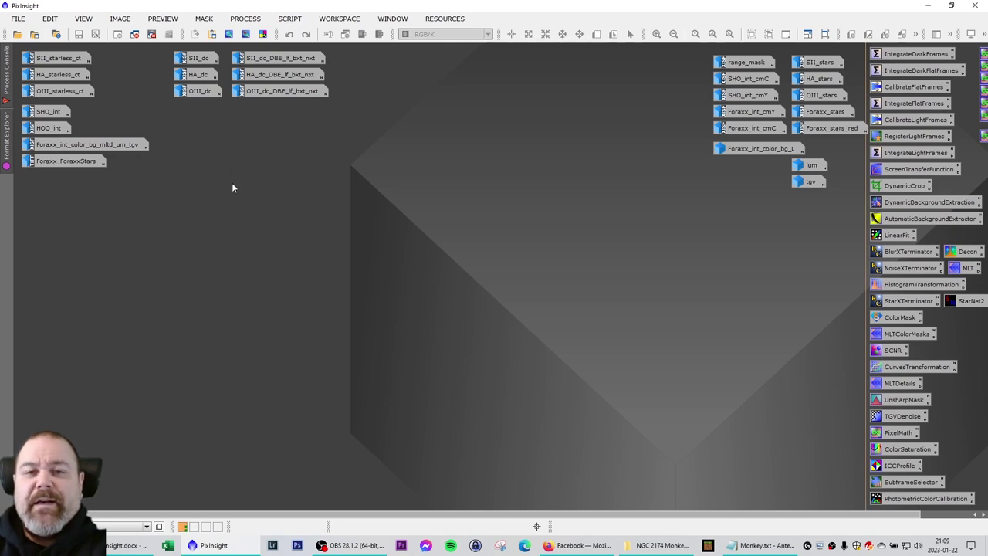
Step: Deiconize the SII_dc, HA_dc and OIII_dc icons into their own image windows
{"action": "double_click", "coordinate": [199, 61]}
{"action": "left_click_drag", "start_coordinate": [258, 190], "coordinate": [533, 179]}
{"action": "double_click", "coordinate": [199, 74]}
{"action": "double_click", "coordinate": [199, 91]}
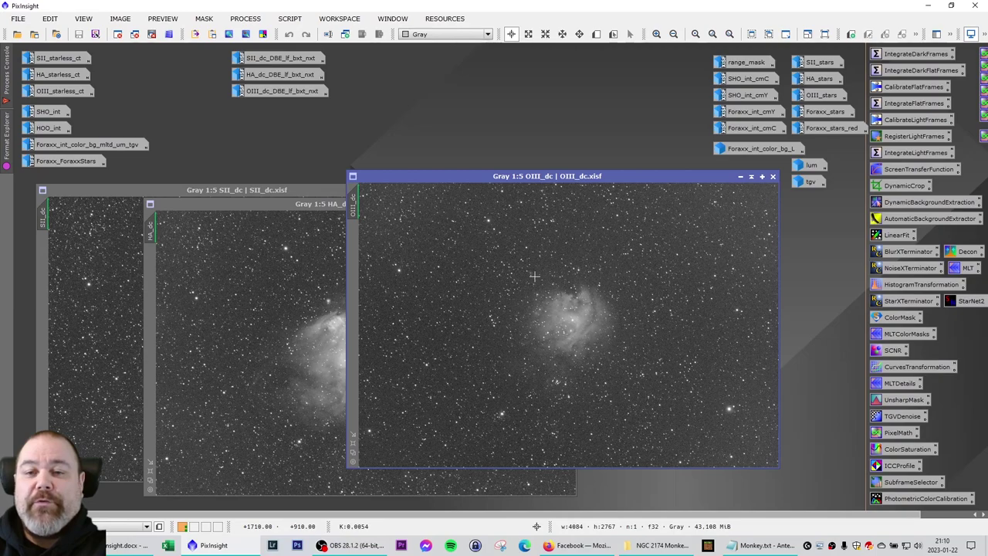
Step: Rearrange the SII_dc, HA_dc and OIII_dc windows, then cascade them with HA_dc in front
{"action": "key", "text": "alt+Tab"}
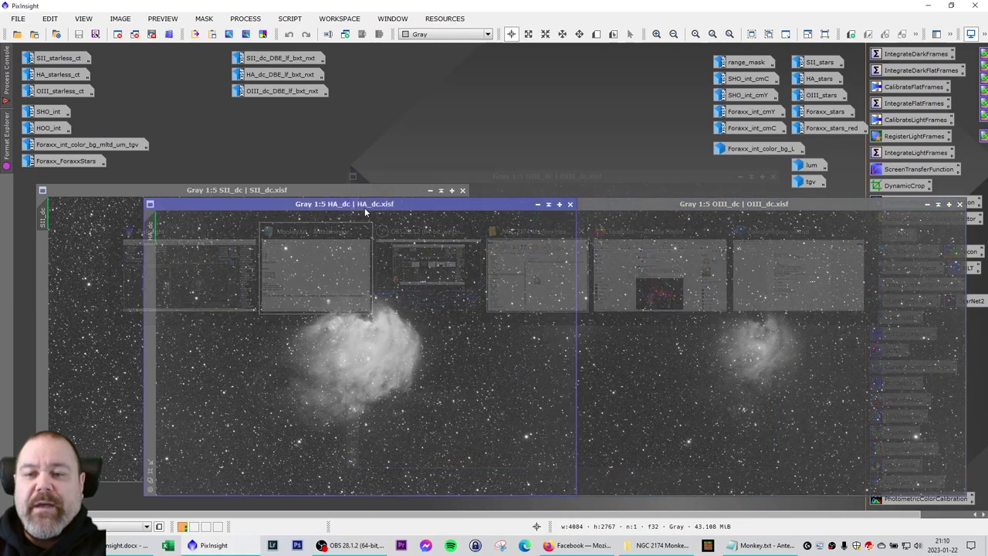
{"action": "left_click_drag", "start_coordinate": [366, 211], "coordinate": [517, 210]}
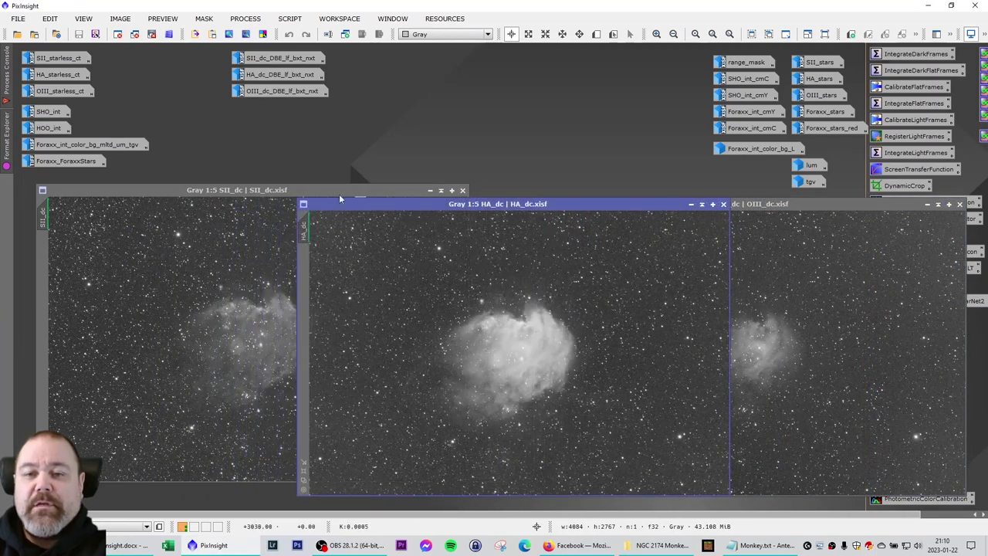
{"action": "mouse_move", "coordinate": [292, 195]}
{"action": "left_mouse_down"}
{"action": "mouse_move", "coordinate": [282, 192]}
{"action": "mouse_move", "coordinate": [302, 207]}
{"action": "left_mouse_up"}
{"action": "left_click", "coordinate": [507, 208]}
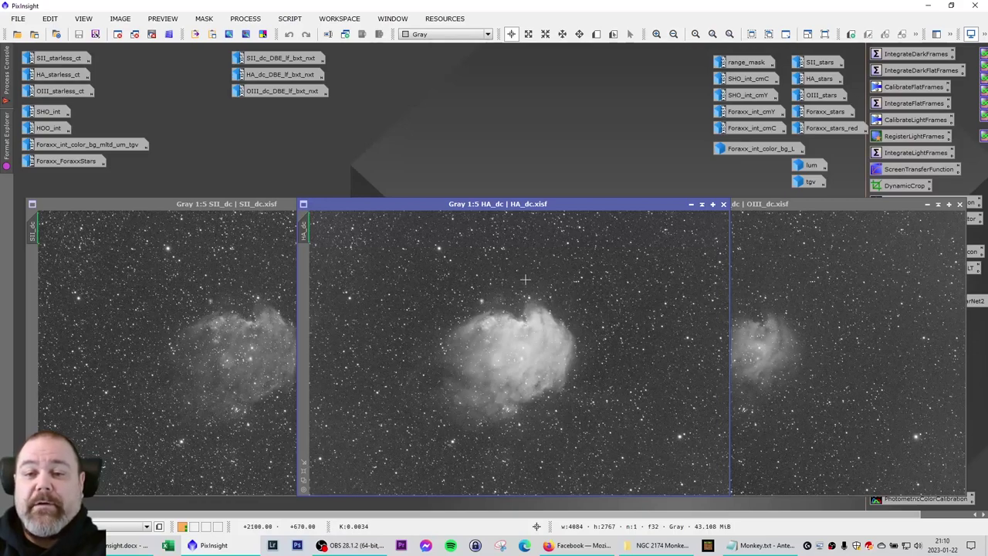
{"action": "key", "text": "ctrl+shift+c"}
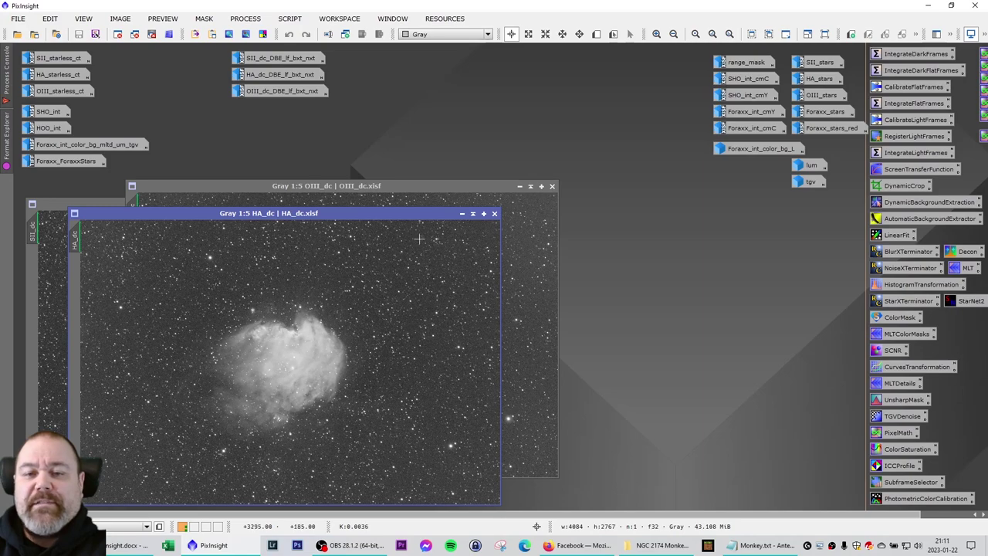
{"action": "left_click_drag", "start_coordinate": [406, 188], "coordinate": [309, 210]}
Step: Raise HA_dc and drag it left so it covers the OIII_dc window
{"action": "left_click", "coordinate": [481, 249]}
{"action": "left_click_drag", "start_coordinate": [409, 214], "coordinate": [367, 205]}
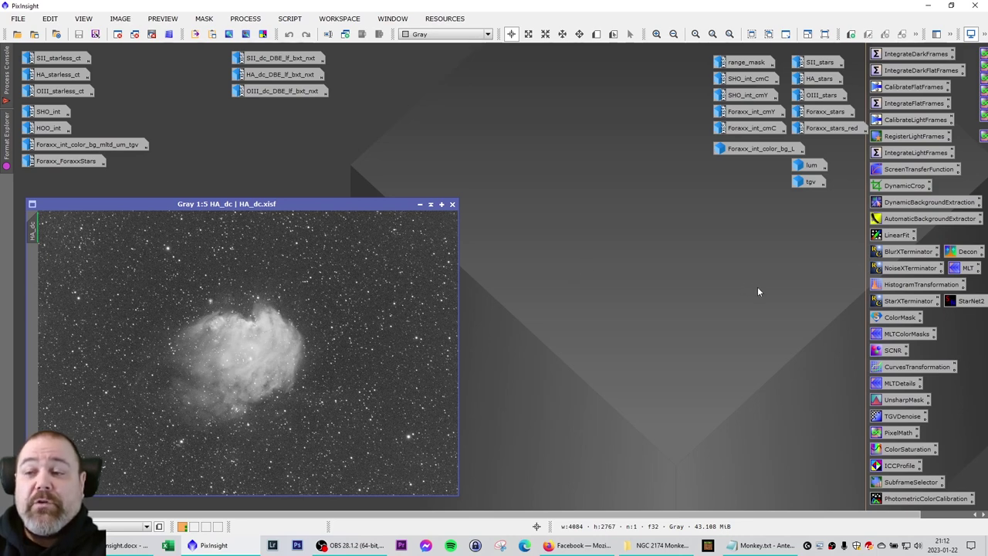
{"action": "left_click_drag", "start_coordinate": [960, 283], "coordinate": [962, 275]}
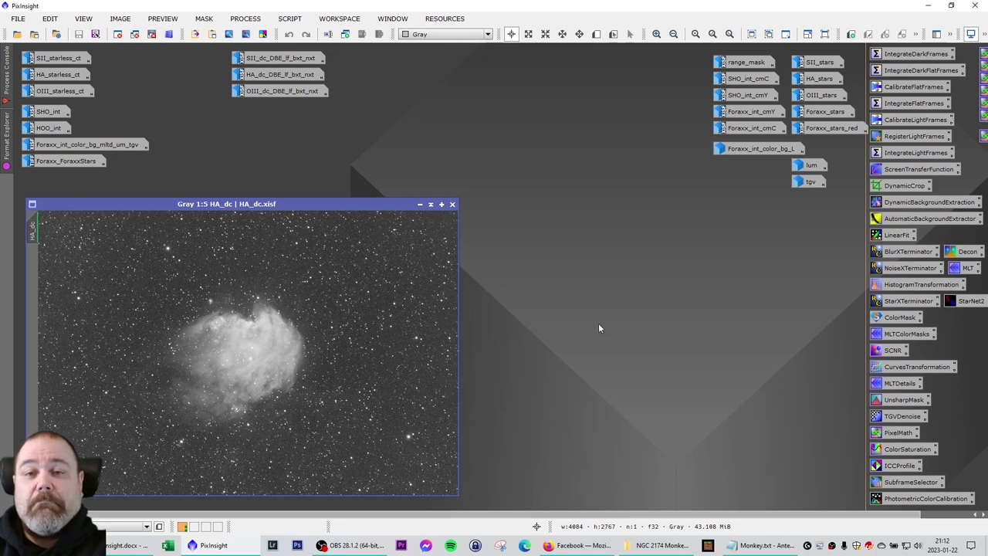
Step: Open HA_dc_DBE_lf_bxt_nxt beside HA_dc and zoom into HA_dc
{"action": "double_click", "coordinate": [279, 75]}
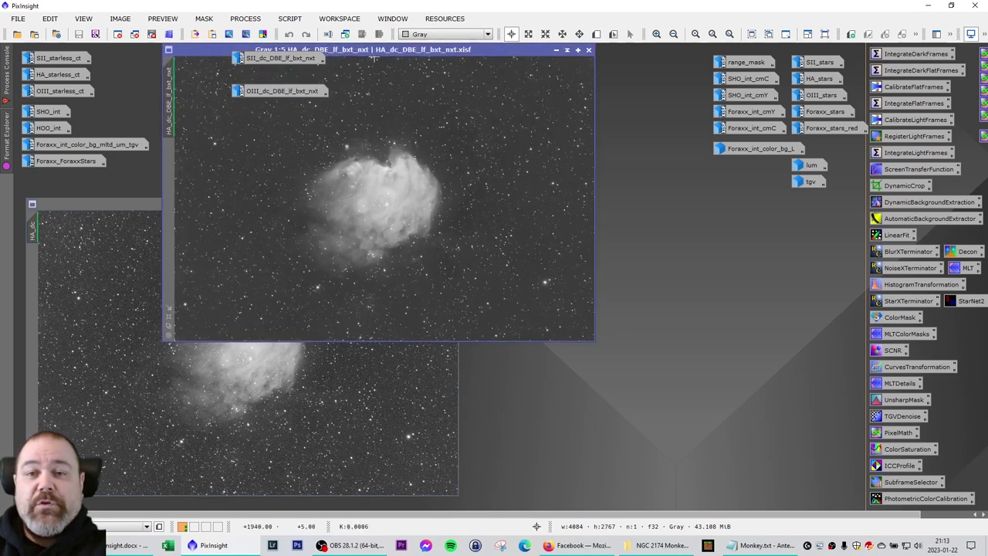
{"action": "left_click_drag", "start_coordinate": [374, 57], "coordinate": [671, 214]}
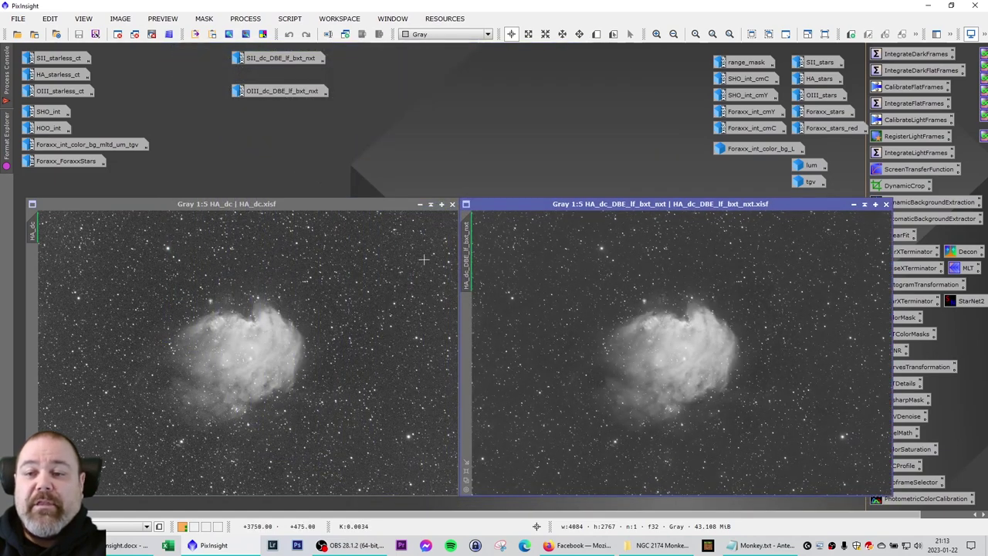
{"action": "left_click_drag", "start_coordinate": [251, 206], "coordinate": [237, 180]}
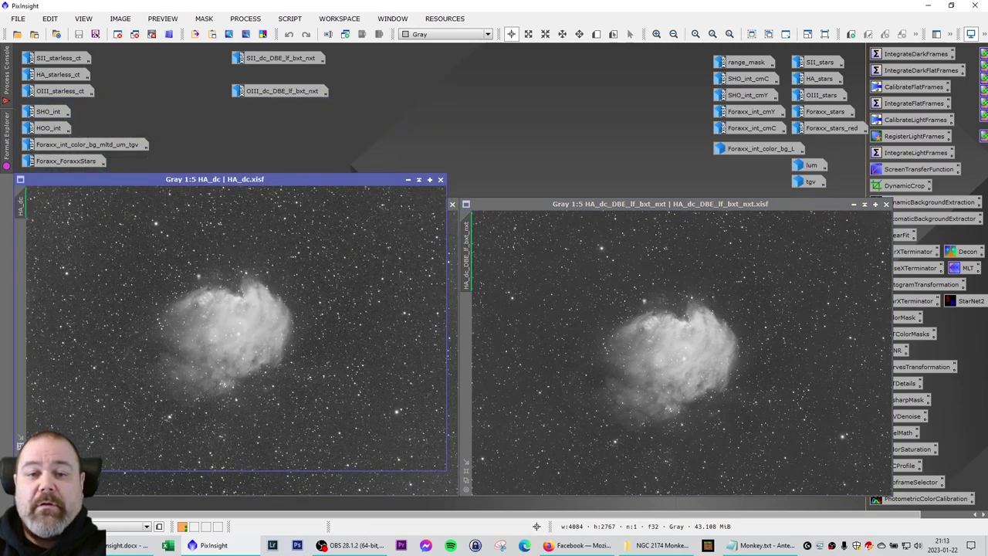
{"action": "scroll", "coordinate": [89, 178], "scroll_direction": "up", "scroll_amount": 1}
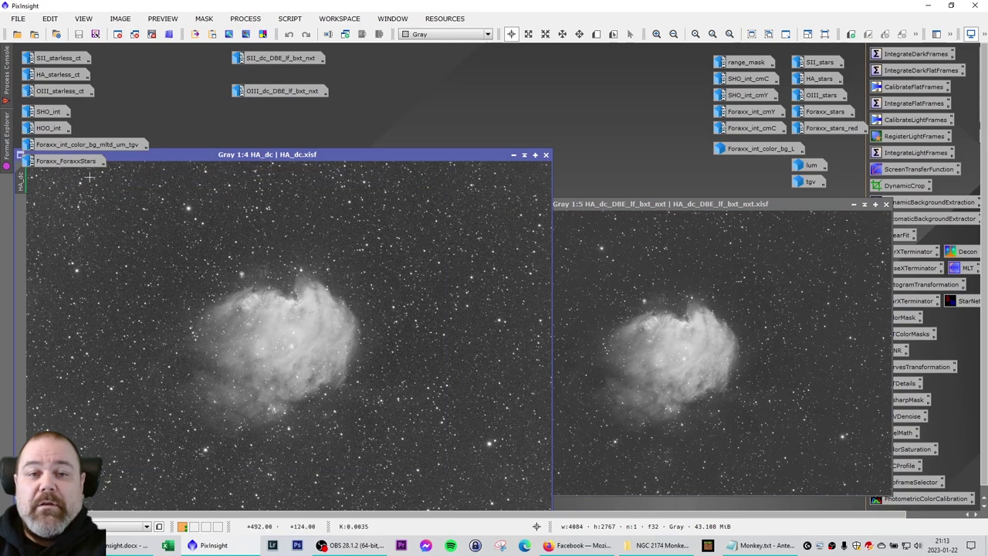
{"action": "mouse_move", "coordinate": [219, 158]}
{"action": "left_mouse_down"}
{"action": "mouse_move", "coordinate": [245, 141]}
{"action": "mouse_move", "coordinate": [231, 157]}
{"action": "mouse_move", "coordinate": [222, 151]}
{"action": "left_mouse_up"}
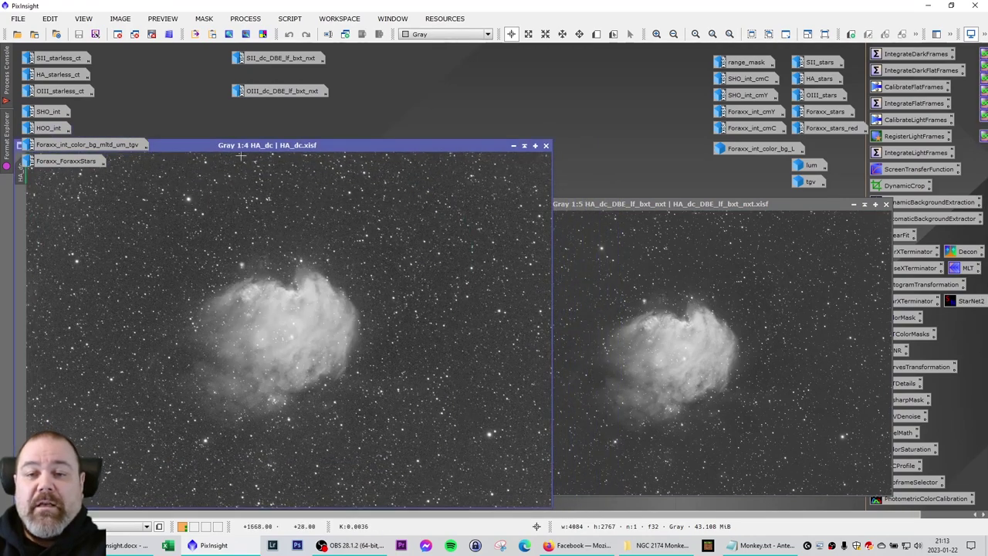
Step: Zoom into HA_dc_DBE_lf_bxt_nxt to compare its stars with HA_dc
{"action": "left_click", "coordinate": [605, 210]}
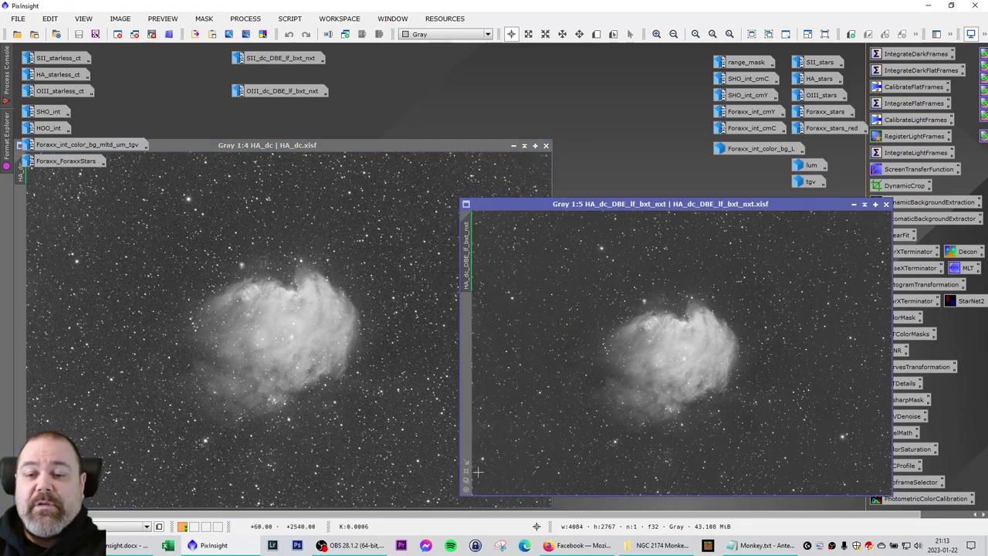
{"action": "scroll", "coordinate": [540, 182], "scroll_direction": "up", "scroll_amount": 1}
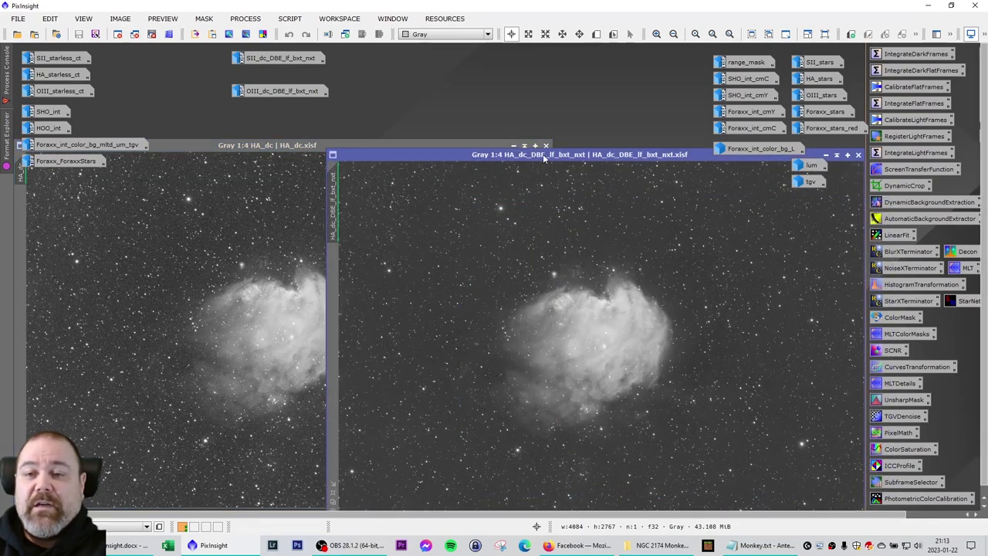
{"action": "left_click_drag", "start_coordinate": [544, 158], "coordinate": [626, 147]}
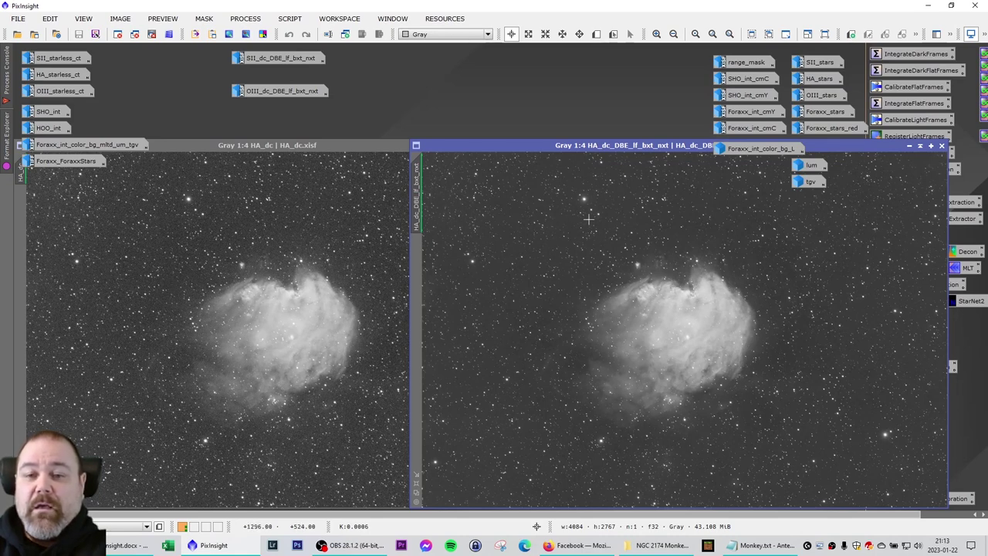
{"action": "scroll", "coordinate": [585, 203], "scroll_direction": "down", "scroll_amount": 1}
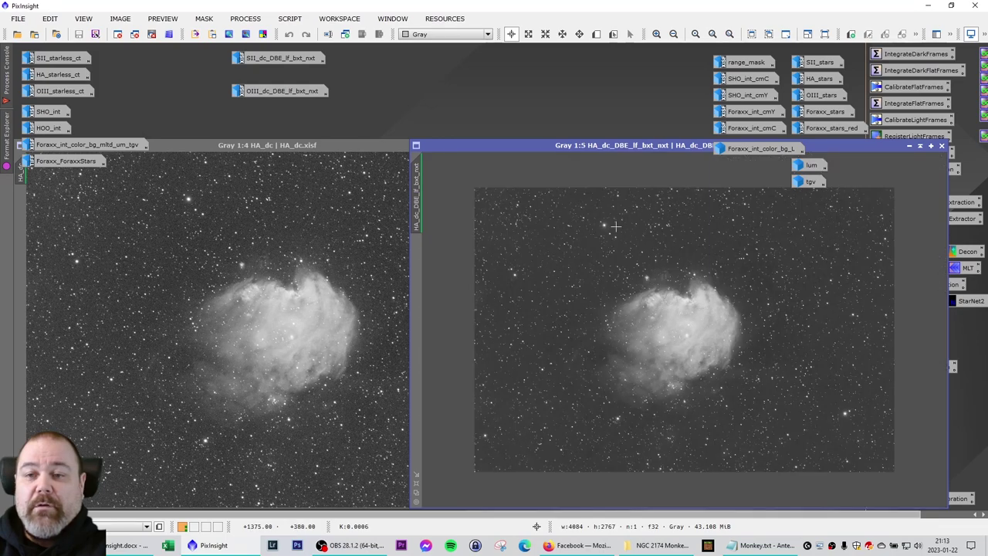
{"action": "scroll", "coordinate": [616, 227], "scroll_direction": "up", "scroll_amount": 1}
{"action": "scroll", "coordinate": [585, 215], "scroll_direction": "up", "scroll_amount": 4}
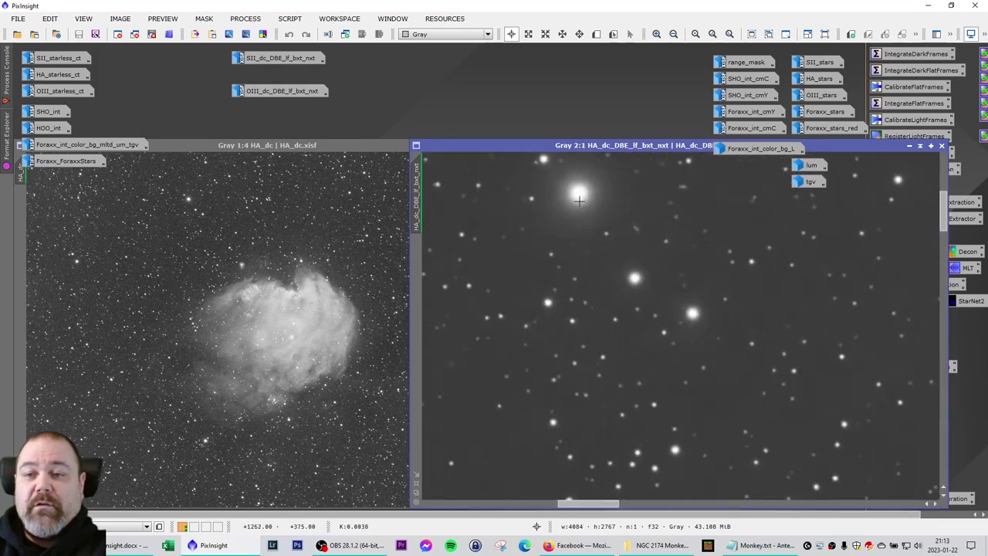
{"action": "scroll", "coordinate": [188, 199], "scroll_direction": "up", "scroll_amount": 1}
{"action": "scroll", "coordinate": [188, 199], "scroll_direction": "up", "scroll_amount": 2}
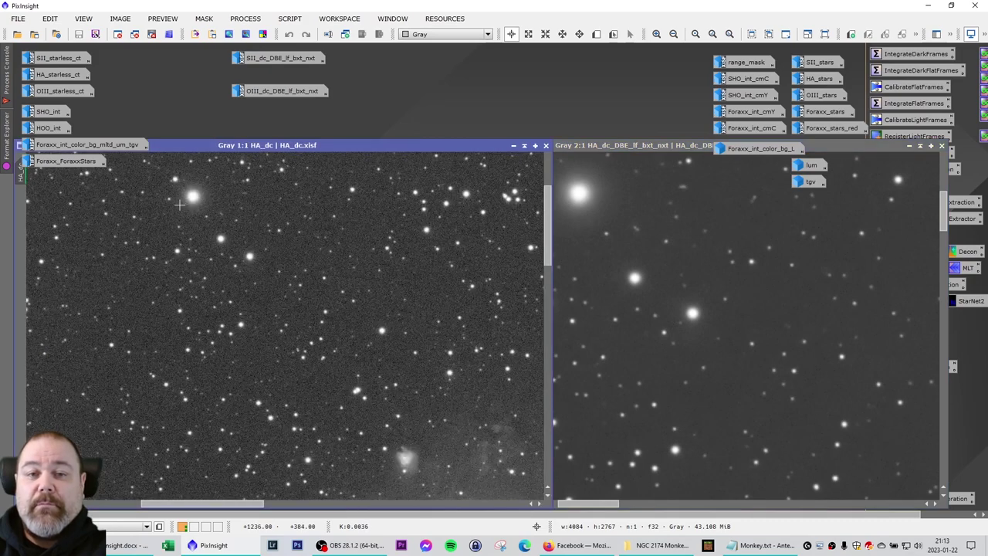
{"action": "scroll", "coordinate": [186, 197], "scroll_direction": "up", "scroll_amount": 1}
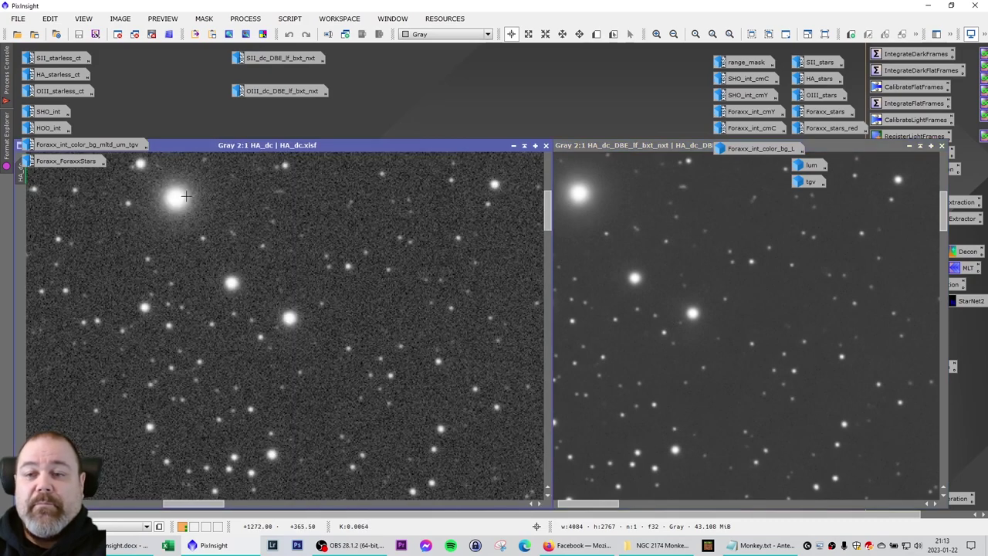
{"action": "left_click", "coordinate": [561, 162]}
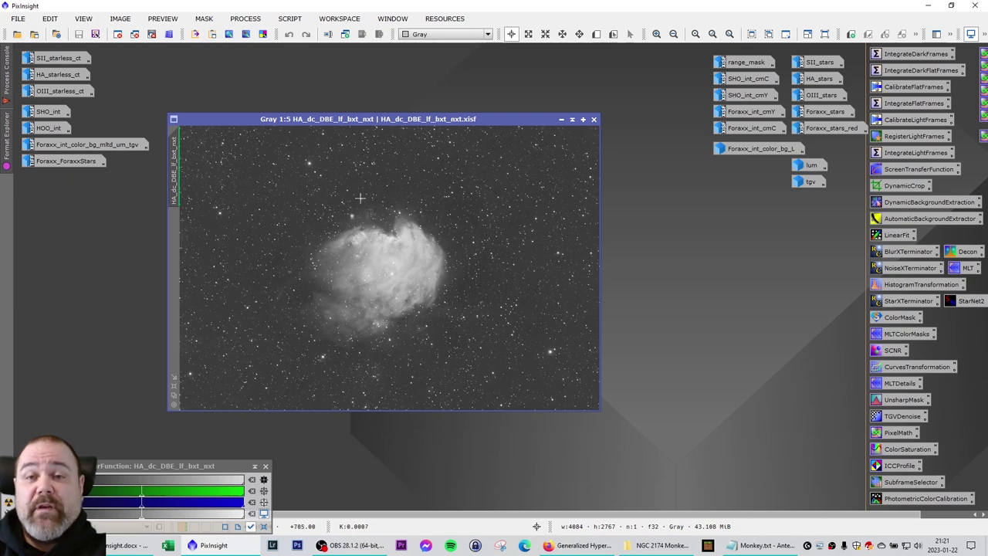
{"action": "left_click", "coordinate": [290, 19]}
{"action": "mouse_move", "coordinate": [356, 82]}
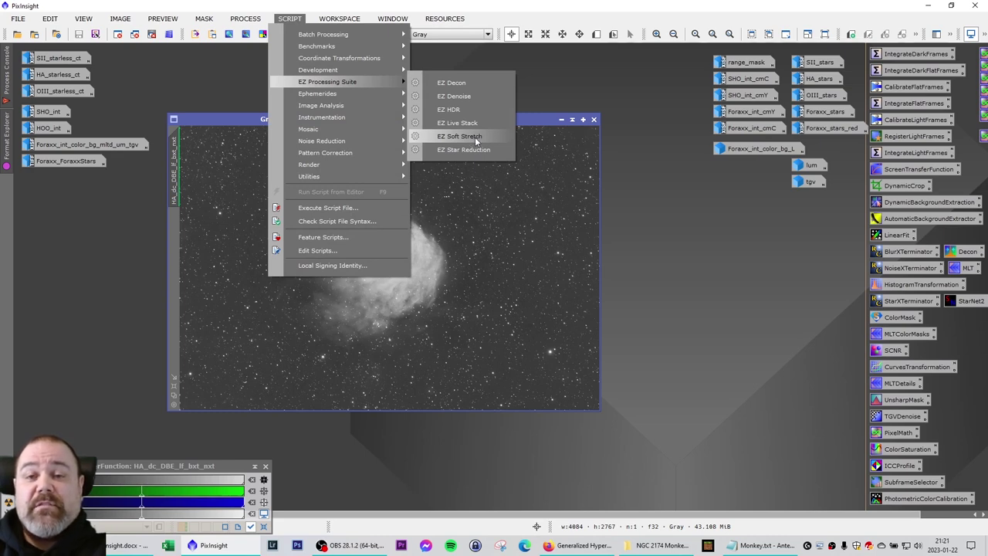
{"action": "left_click", "coordinate": [475, 136]}
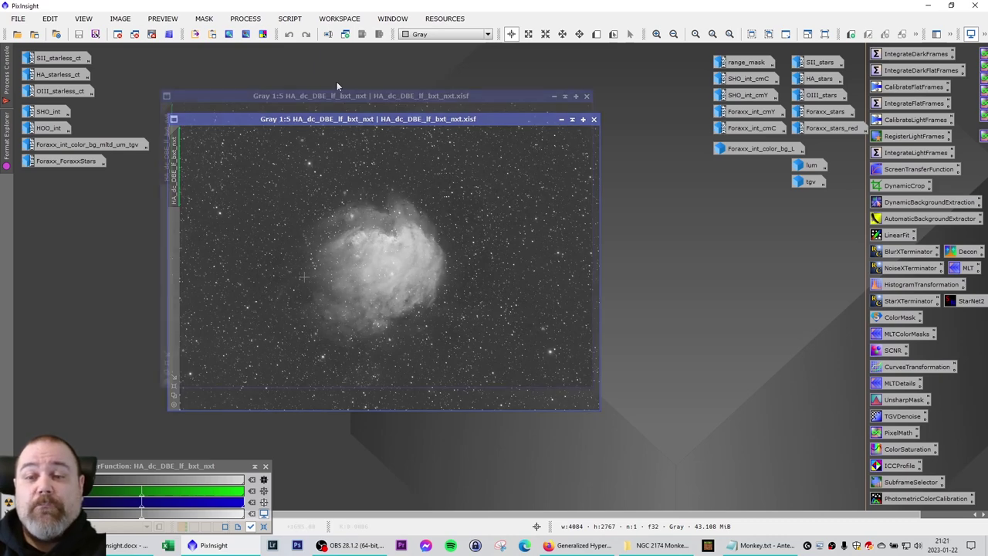
Step: Reset the screen stretch so HA_dc_DBE_lf_bxt_nxt shows its linear data
{"action": "left_click", "coordinate": [263, 526]}
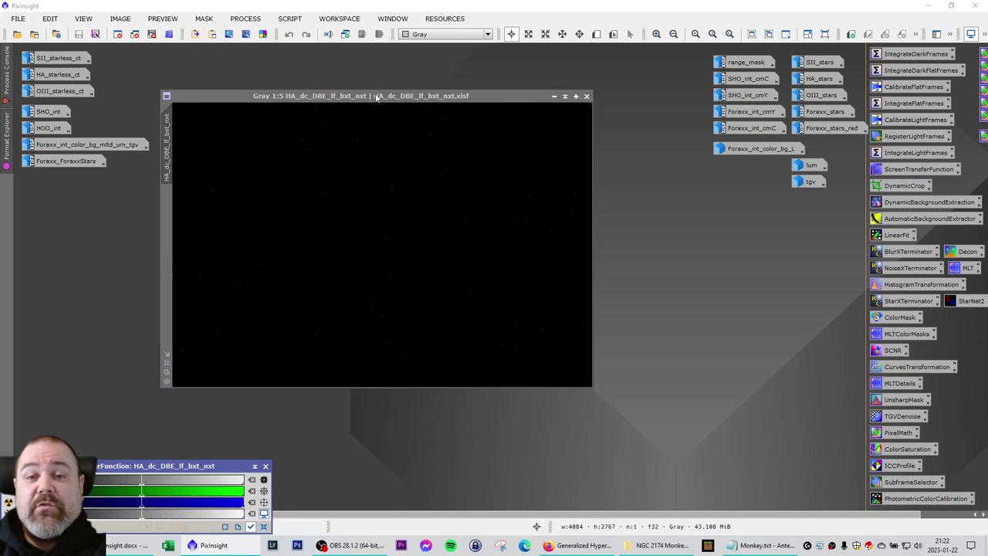
{"action": "left_click_drag", "start_coordinate": [382, 100], "coordinate": [386, 114]}
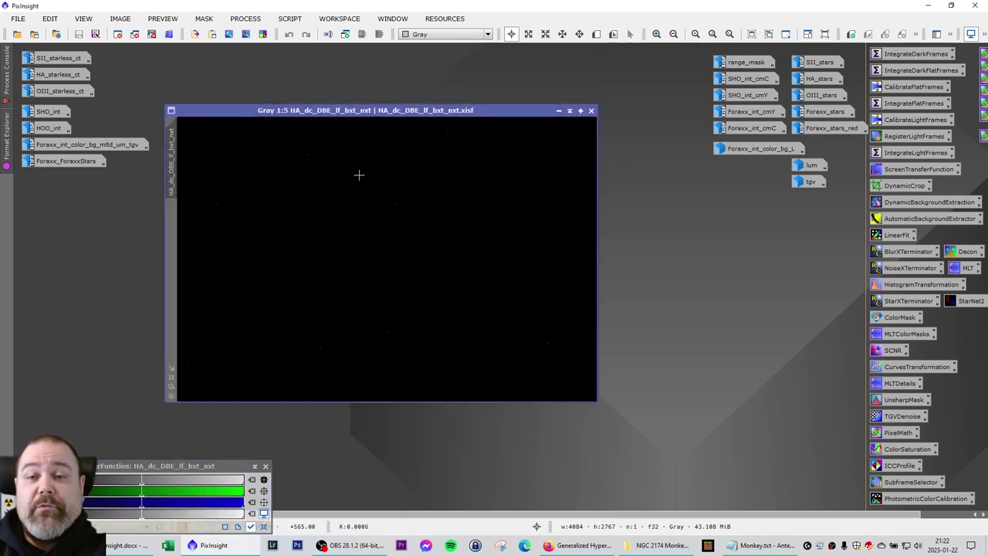
{"action": "left_click_drag", "start_coordinate": [369, 113], "coordinate": [363, 120]}
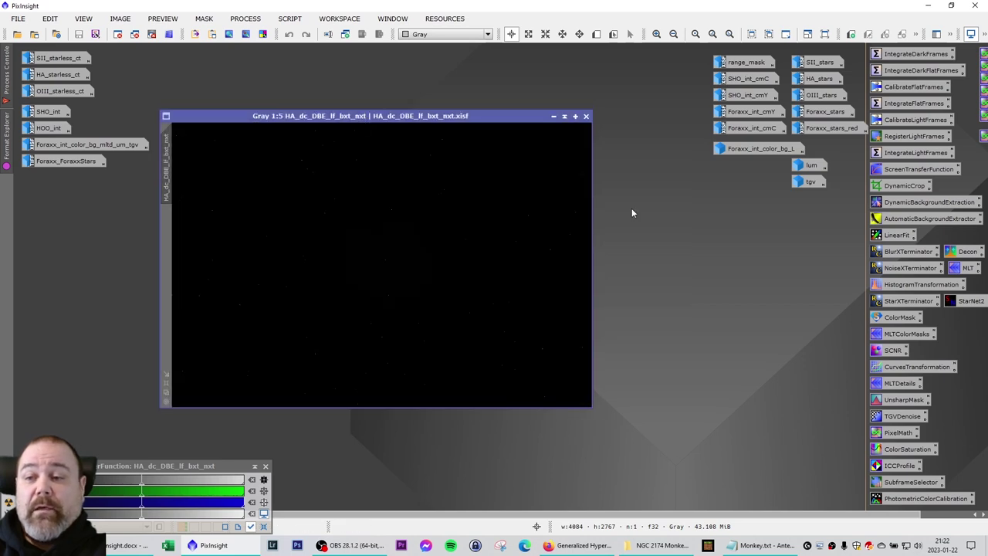
Step: Open HistogramTransformation and choose HA_dc_DBE_lf_bxt_nxt as its target view
{"action": "double_click", "coordinate": [919, 285]}
{"action": "left_click_drag", "start_coordinate": [688, 66], "coordinate": [733, 125]}
{"action": "left_click", "coordinate": [704, 383]}
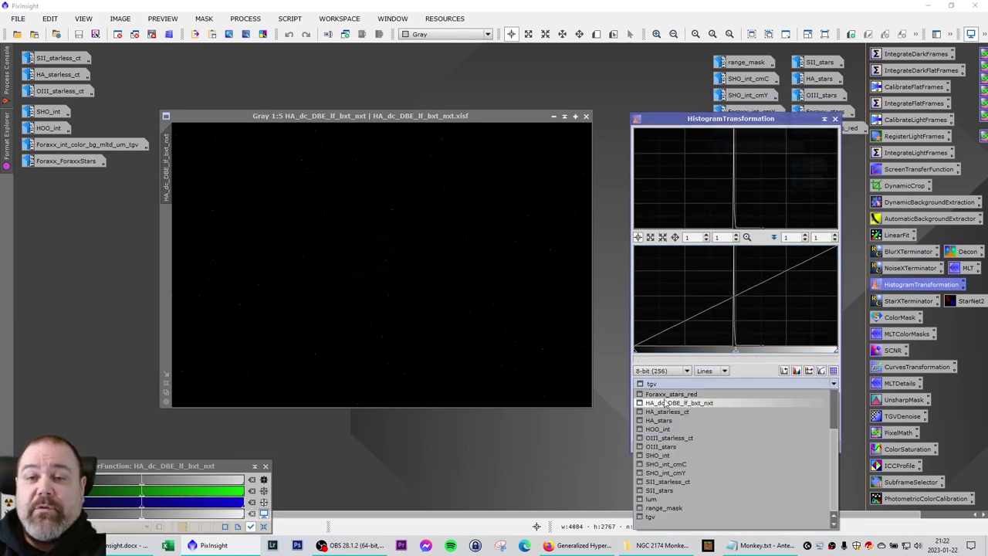
{"action": "scroll", "coordinate": [718, 451], "scroll_direction": "up", "scroll_amount": 3}
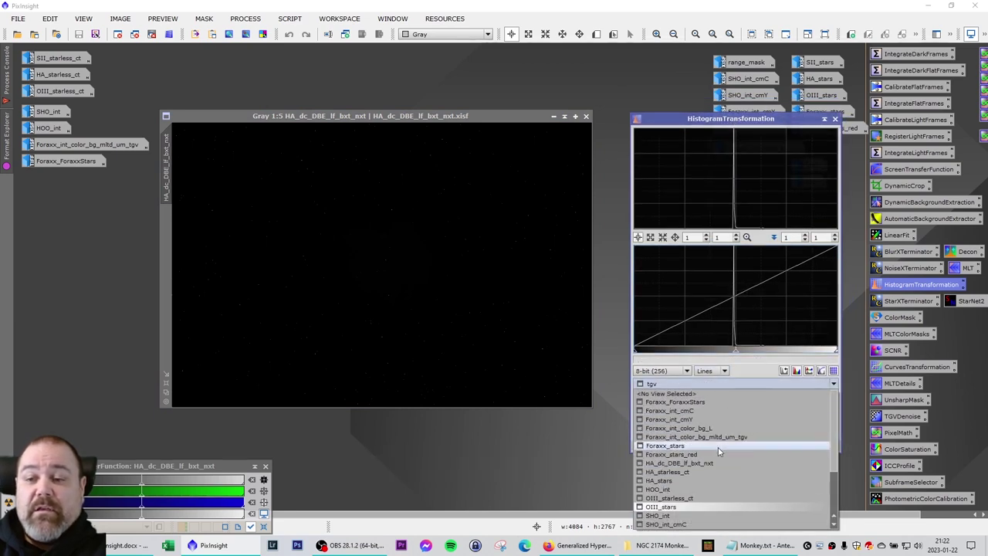
{"action": "scroll", "coordinate": [719, 451], "scroll_direction": "down", "scroll_amount": 3}
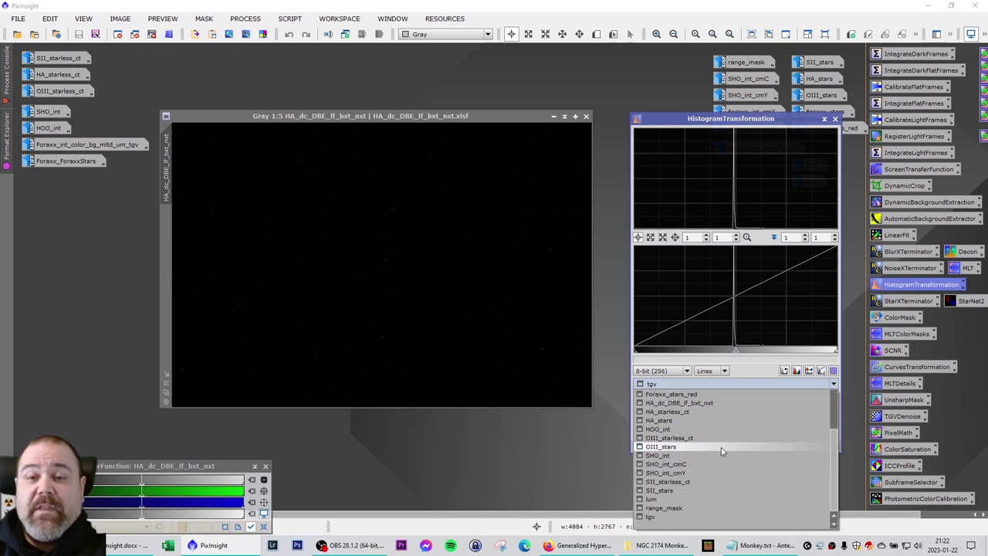
{"action": "scroll", "coordinate": [722, 453], "scroll_direction": "up", "scroll_amount": 3}
{"action": "scroll", "coordinate": [724, 452], "scroll_direction": "down", "scroll_amount": 3}
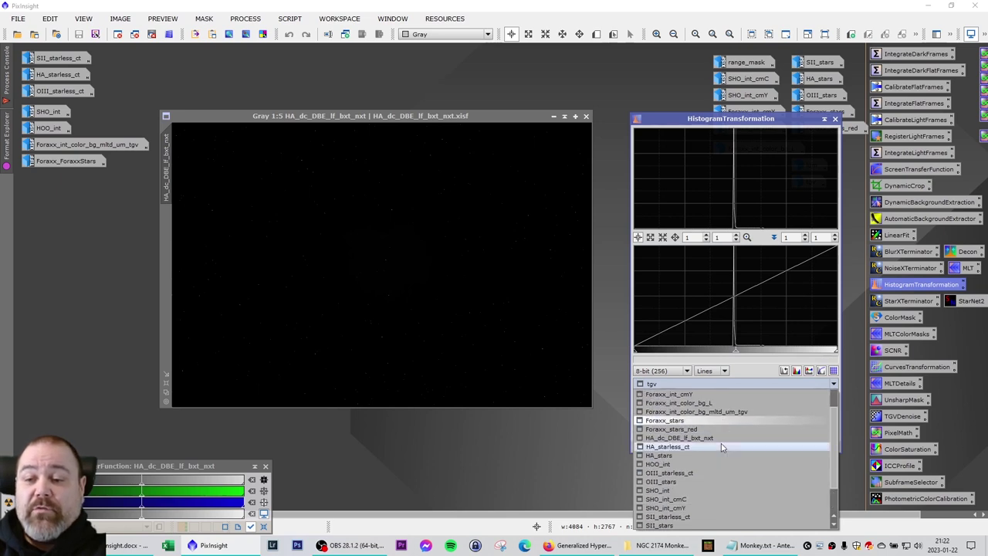
{"action": "left_click", "coordinate": [701, 440]}
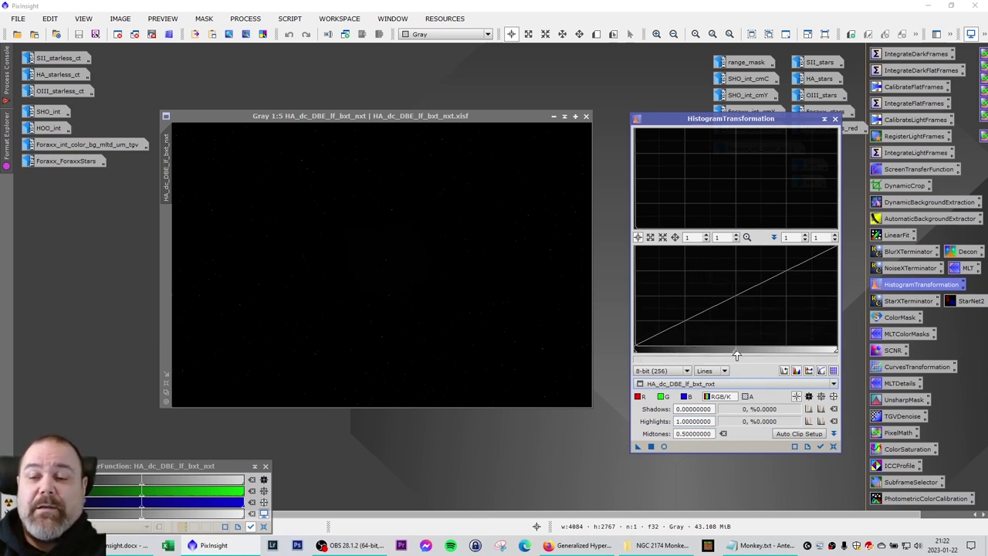
Step: Stretch the HA image twice with midtones around 0.1, resetting the curve after each
{"action": "left_click_drag", "start_coordinate": [736, 356], "coordinate": [652, 357]}
{"action": "left_click", "coordinate": [650, 446]}
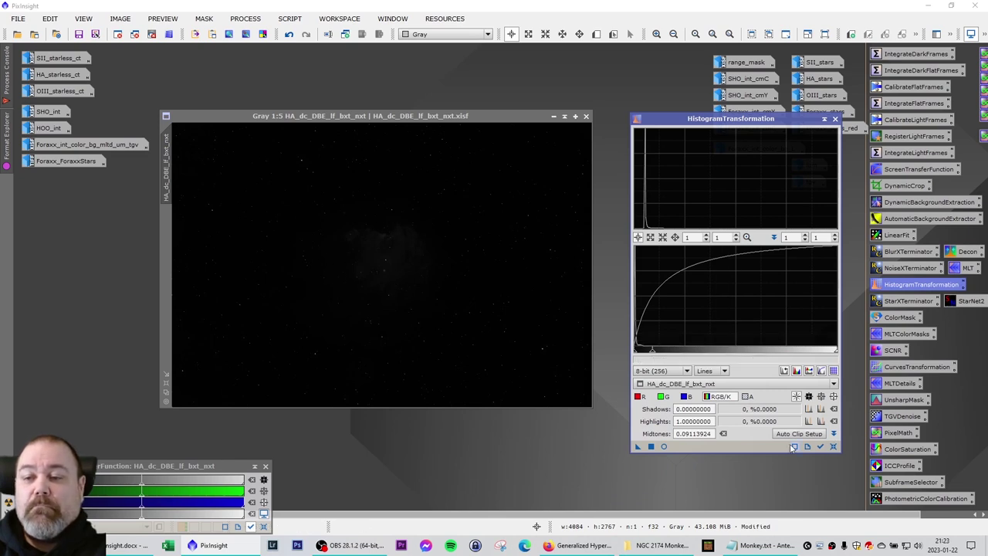
{"action": "left_click", "coordinate": [833, 446]}
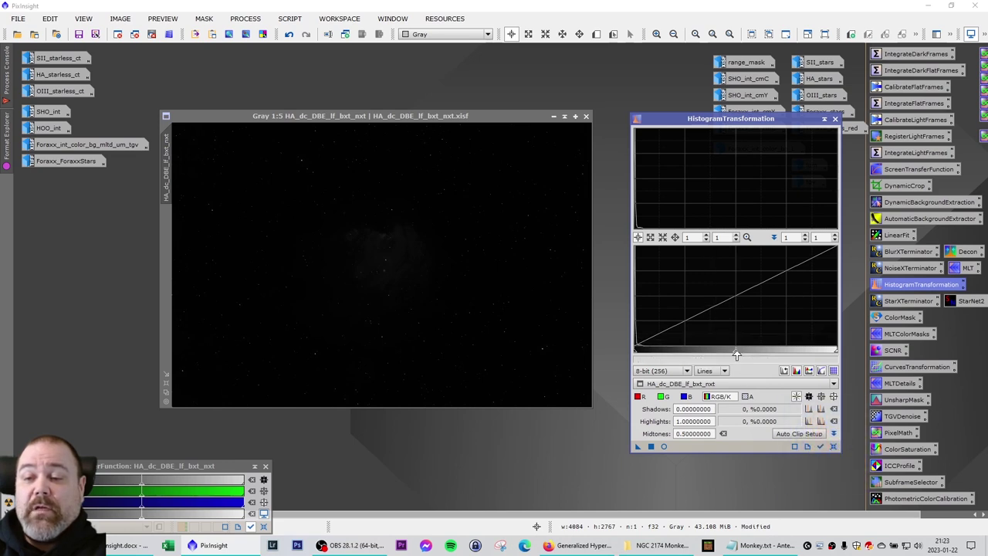
{"action": "left_click_drag", "start_coordinate": [737, 355], "coordinate": [654, 355]}
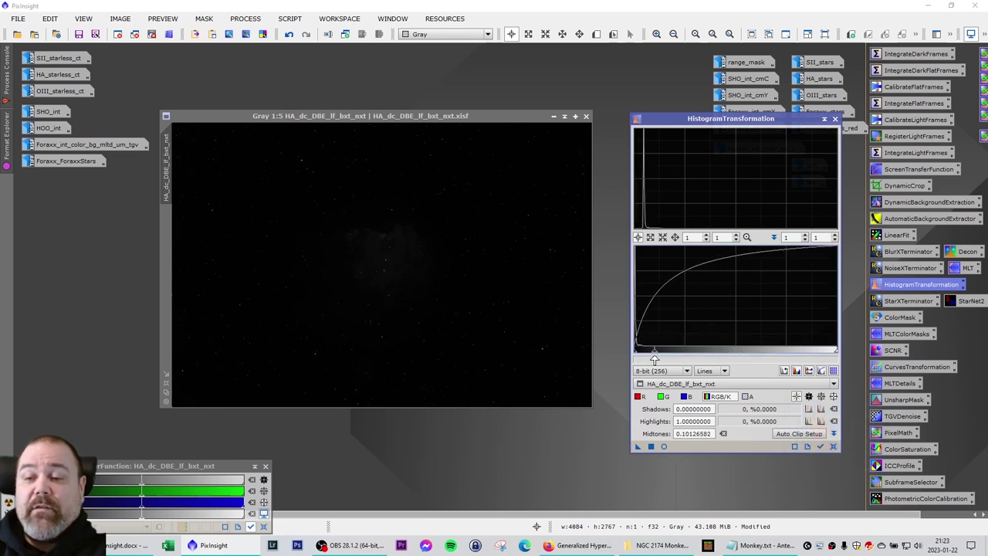
{"action": "left_click", "coordinate": [650, 447]}
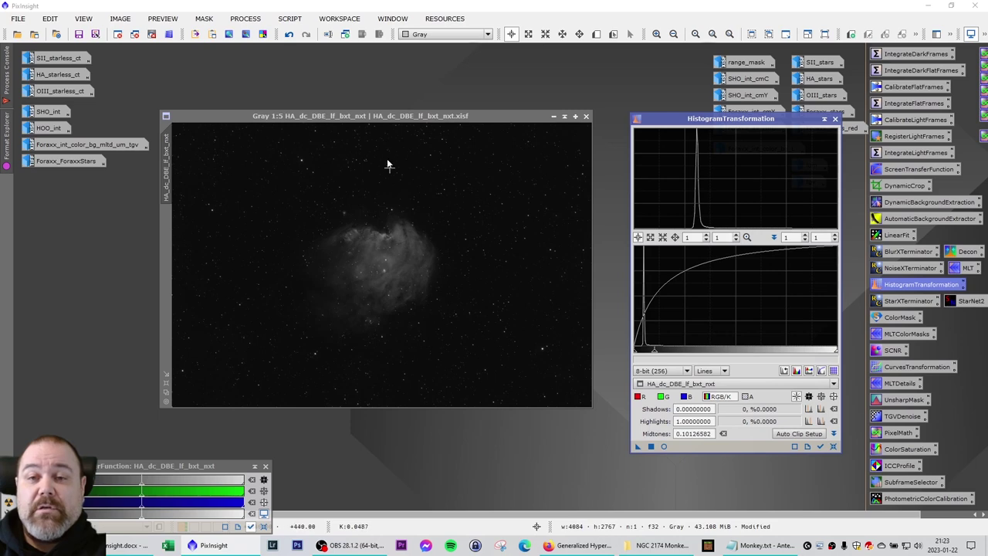
{"action": "left_click_drag", "start_coordinate": [379, 116], "coordinate": [395, 105]}
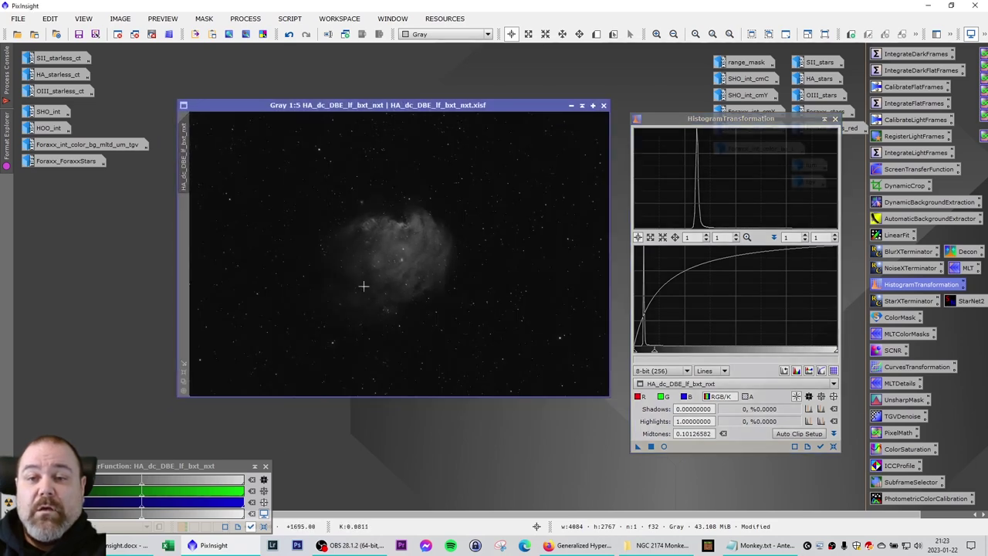
{"action": "left_click", "coordinate": [833, 446]}
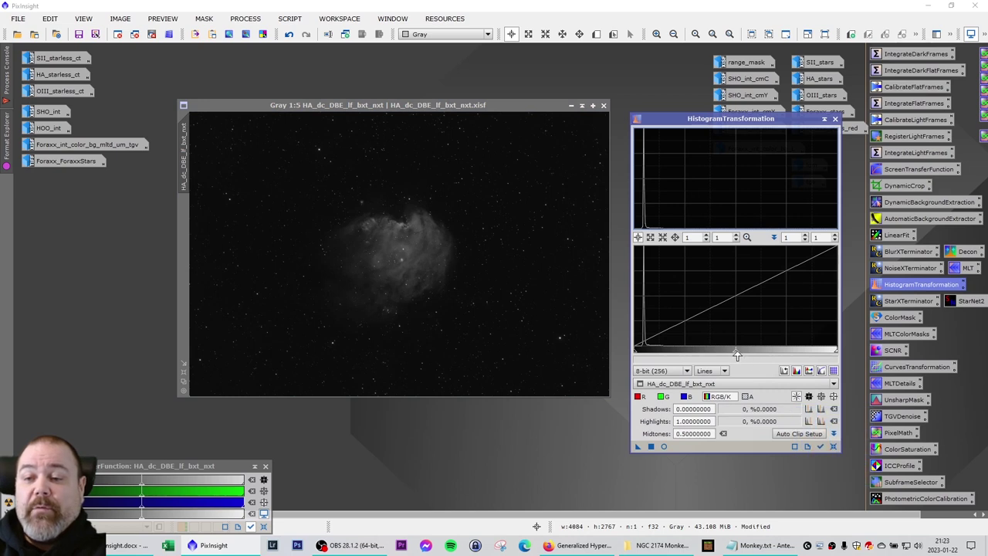
Step: Apply two gentler stretches with midtones about 0.18 and 0.41, resetting after each
{"action": "left_click_drag", "start_coordinate": [736, 354], "coordinate": [670, 353]}
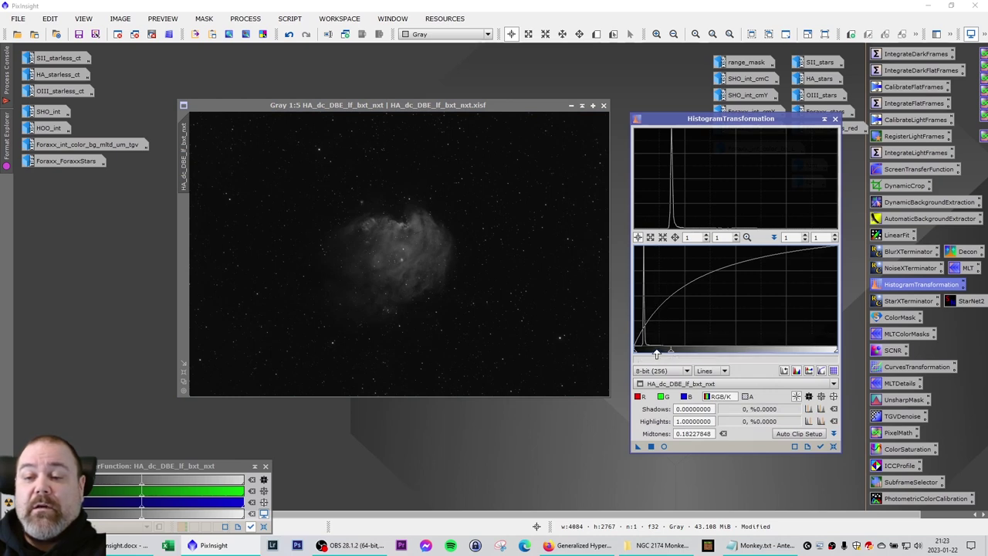
{"action": "left_click", "coordinate": [652, 450]}
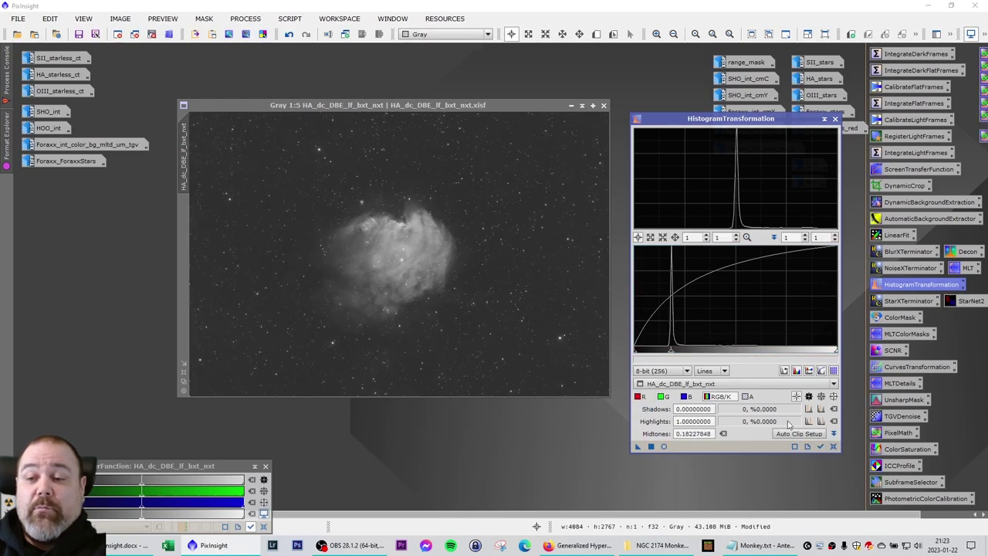
{"action": "left_click", "coordinate": [833, 447]}
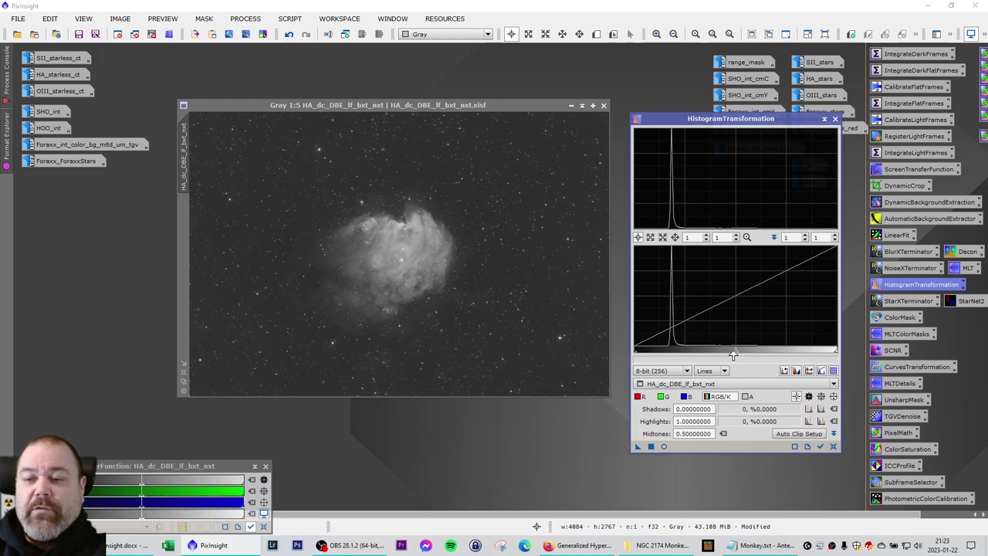
{"action": "left_click_drag", "start_coordinate": [734, 353], "coordinate": [714, 355]}
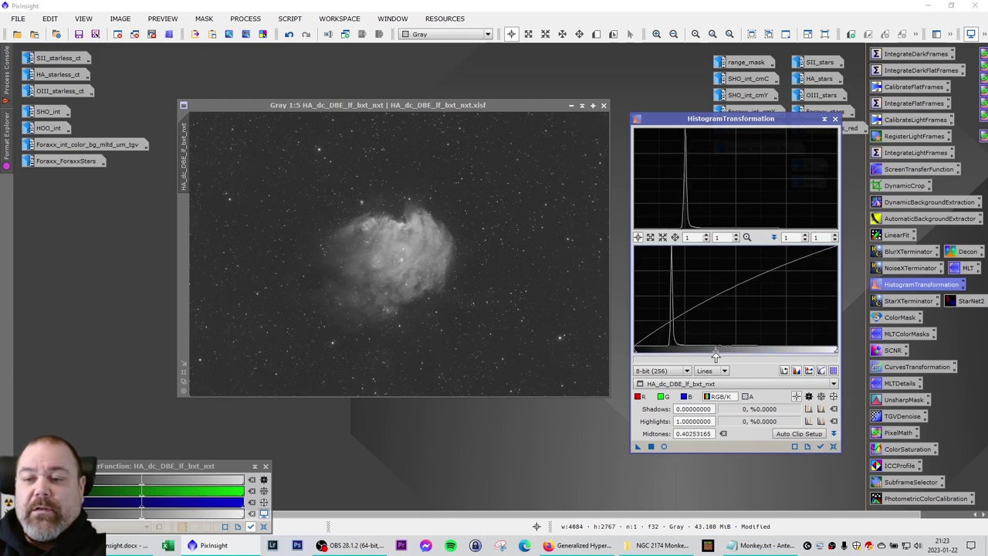
{"action": "left_click", "coordinate": [650, 446]}
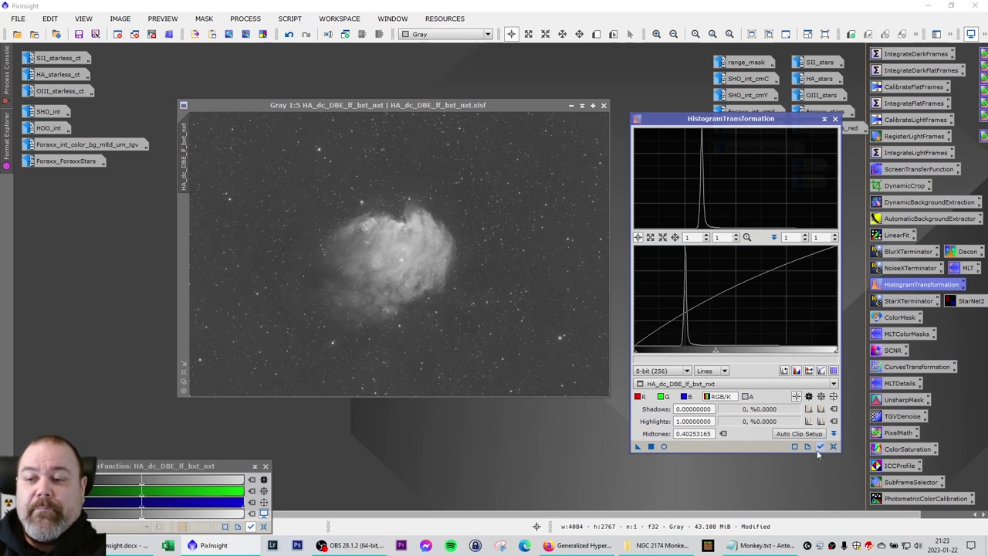
{"action": "left_click", "coordinate": [833, 446]}
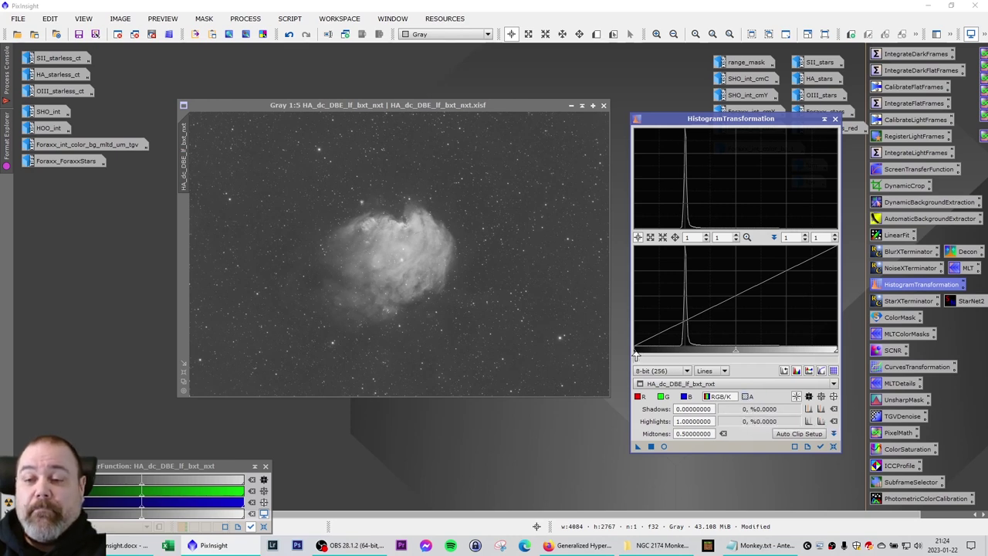
Step: Clip the HA image's shadows at about 0.187 to darken the background, then reset HistogramTransformation
{"action": "left_click_drag", "start_coordinate": [636, 355], "coordinate": [672, 354]}
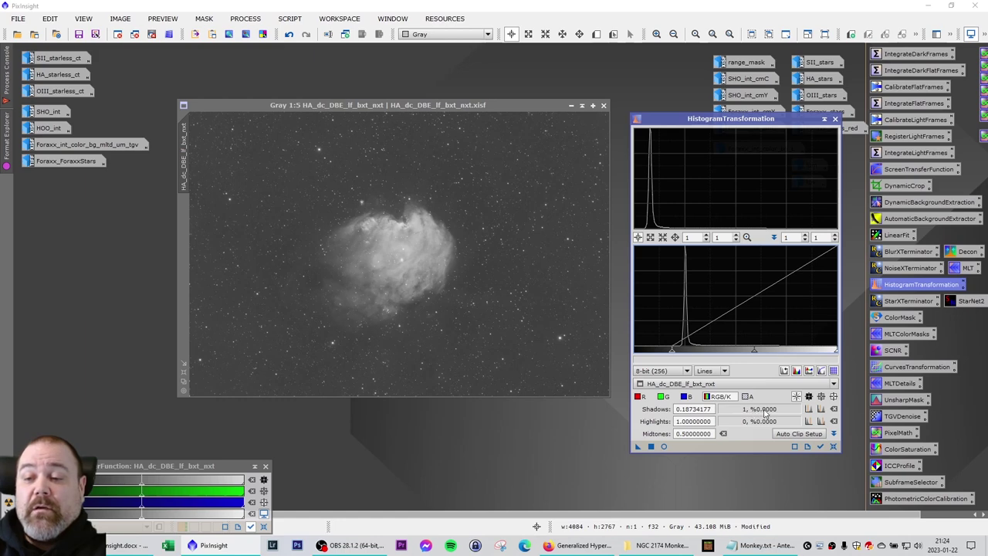
{"action": "left_click", "coordinate": [653, 447]}
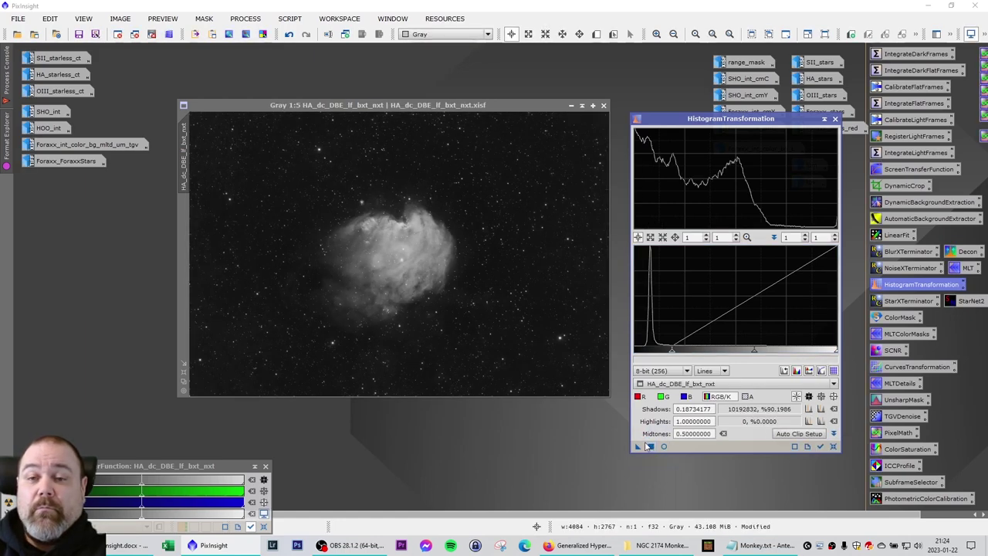
{"action": "left_click", "coordinate": [832, 447]}
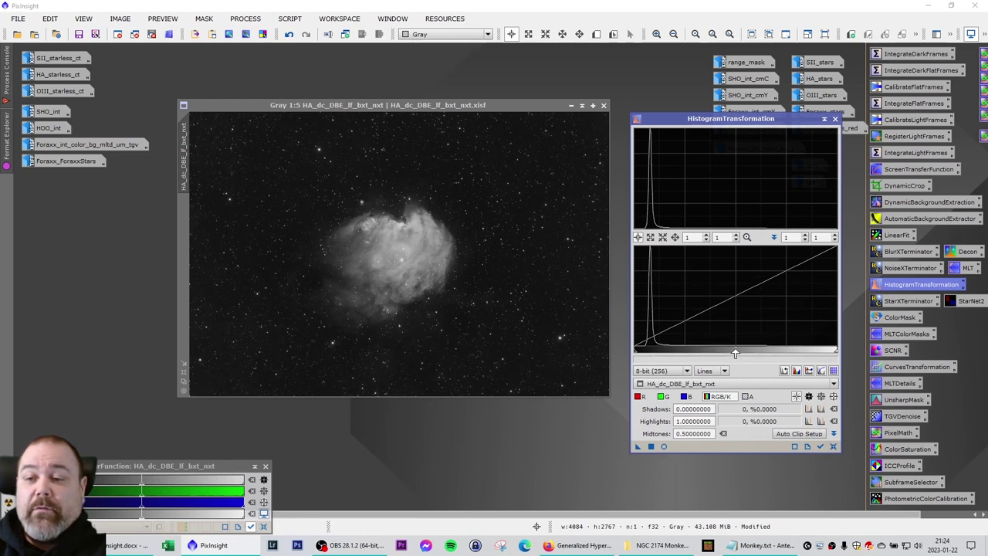
Step: Brighten the HA image with a midtones stretch of about 0.27, then reset the histogram
{"action": "left_click_drag", "start_coordinate": [735, 353], "coordinate": [689, 356]}
{"action": "left_click", "coordinate": [649, 447]}
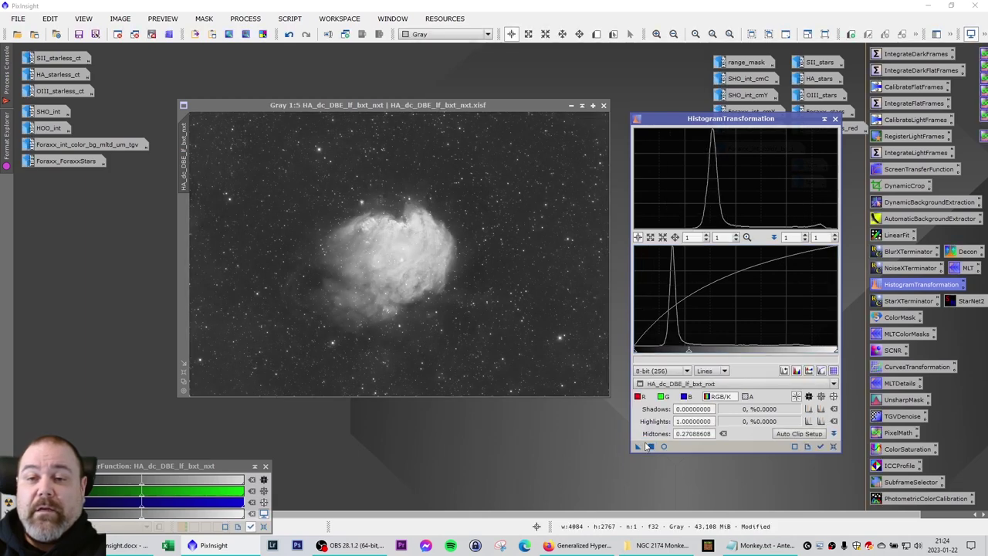
{"action": "left_click", "coordinate": [833, 446]}
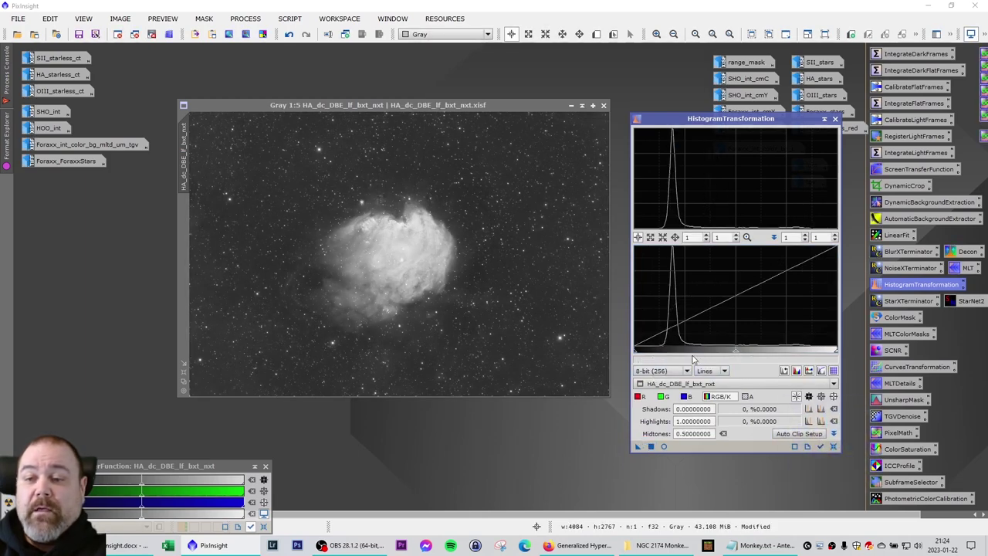
Step: Clip the HA shadows again at about 0.096, then reset the histogram to defaults
{"action": "left_click_drag", "start_coordinate": [636, 354], "coordinate": [653, 355]}
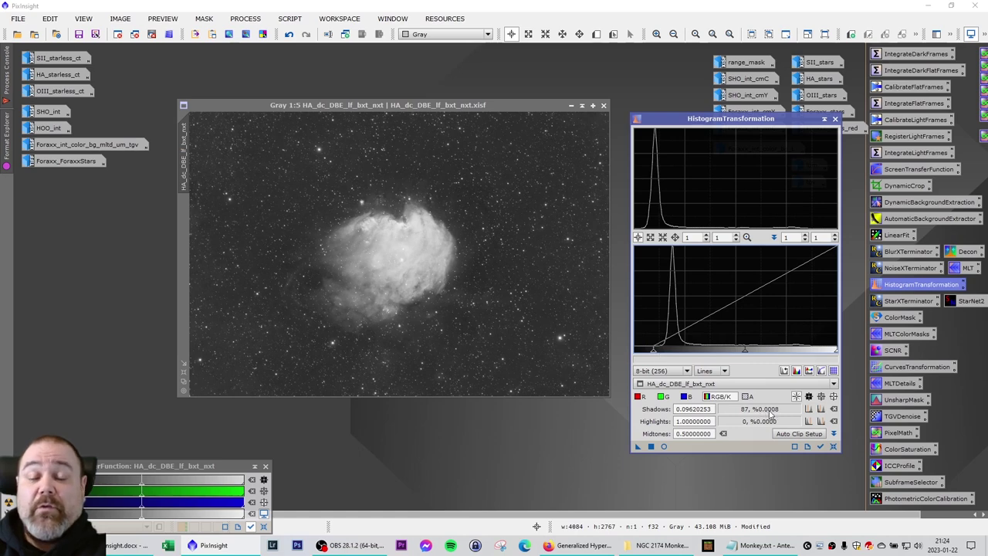
{"action": "left_click", "coordinate": [651, 447]}
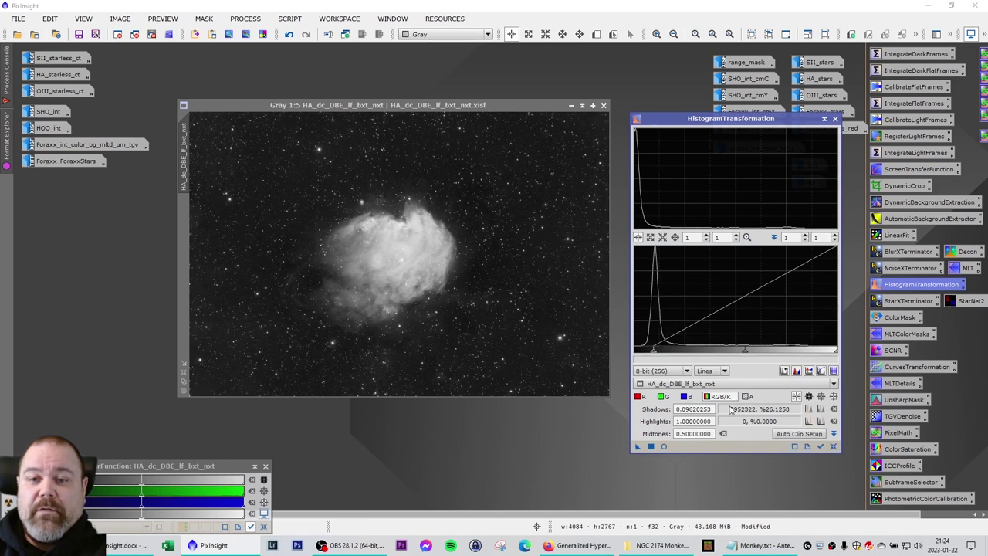
{"action": "left_click", "coordinate": [833, 446]}
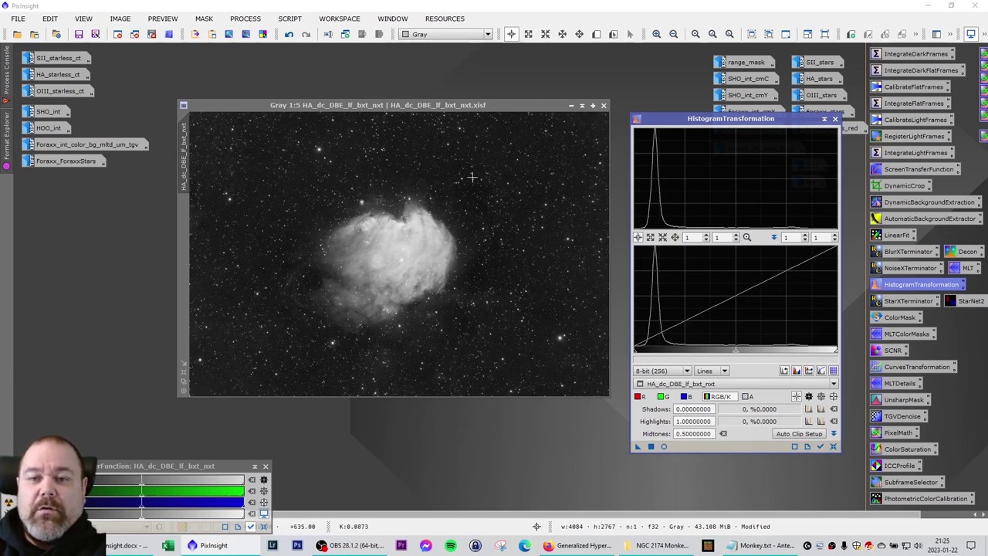
Step: Zoom in and out on the HA_dc_DBE_lf_bxt_nxt image to inspect the darkened background
{"action": "left_click_drag", "start_coordinate": [425, 113], "coordinate": [405, 116]}
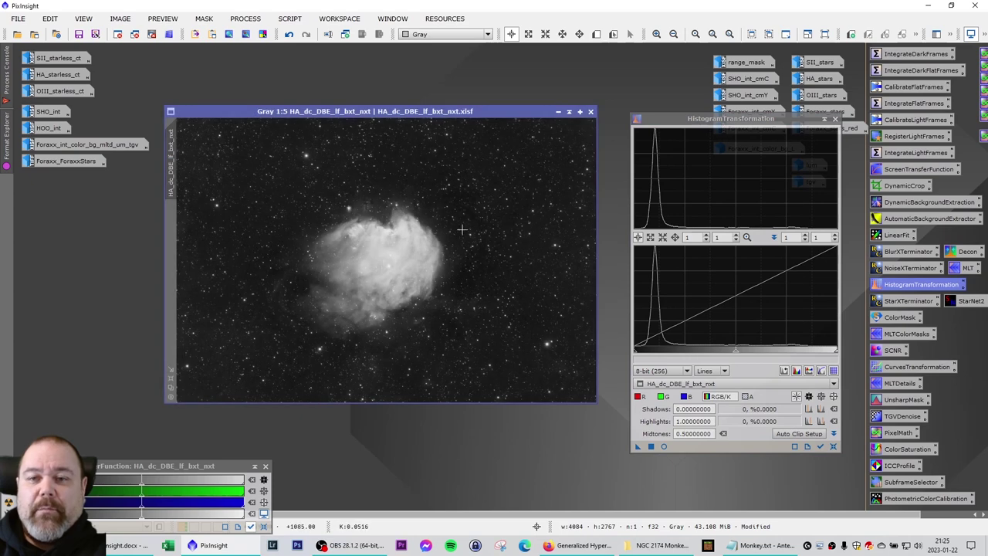
{"action": "scroll", "coordinate": [462, 232], "scroll_direction": "up", "scroll_amount": 5}
{"action": "scroll", "coordinate": [455, 246], "scroll_direction": "down", "scroll_amount": 2}
{"action": "scroll", "coordinate": [301, 164], "scroll_direction": "up", "scroll_amount": 2}
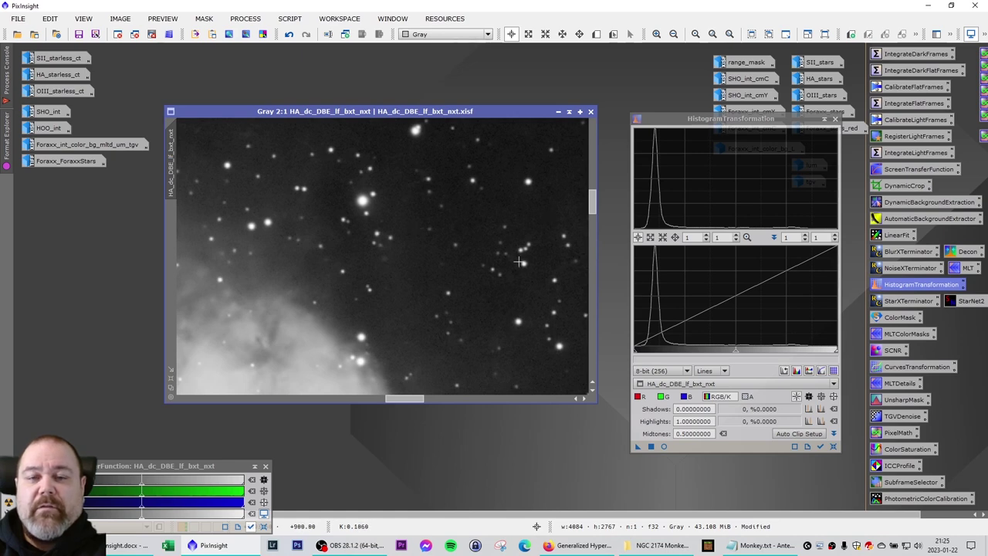
{"action": "scroll", "coordinate": [515, 263], "scroll_direction": "down", "scroll_amount": 1}
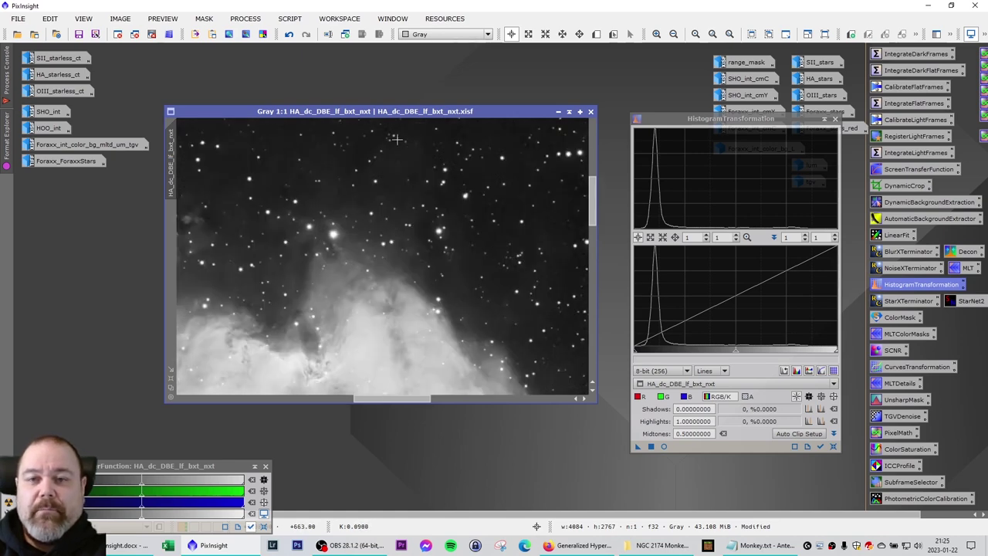
{"action": "scroll", "coordinate": [424, 222], "scroll_direction": "up", "scroll_amount": 1}
{"action": "scroll", "coordinate": [407, 282], "scroll_direction": "down", "scroll_amount": 1}
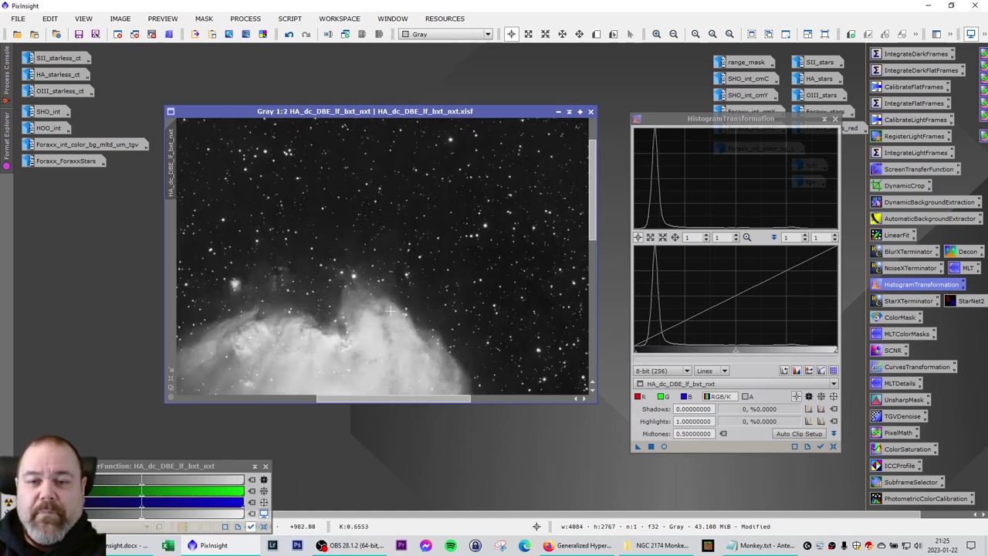
{"action": "scroll", "coordinate": [395, 286], "scroll_direction": "down", "scroll_amount": 5}
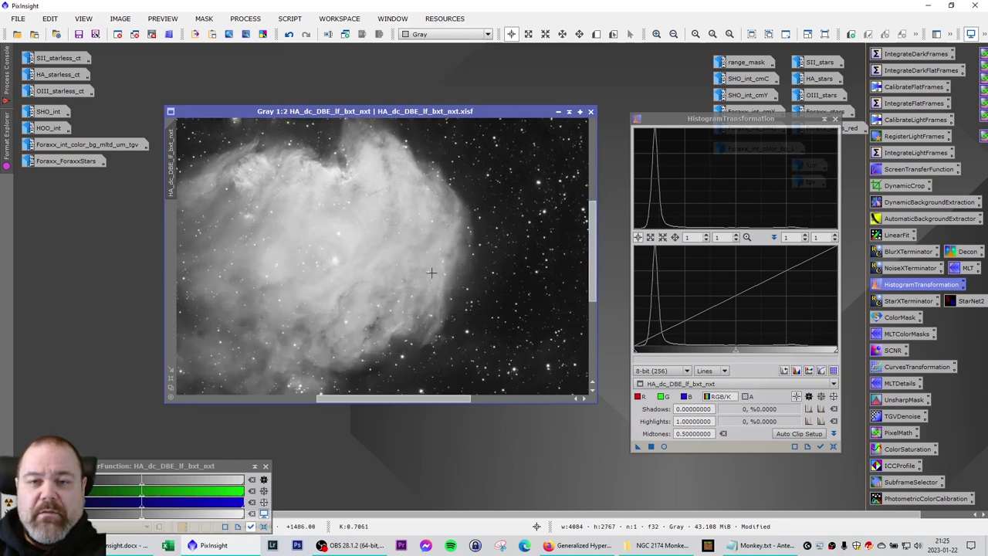
{"action": "scroll", "coordinate": [342, 224], "scroll_direction": "up", "scroll_amount": 1}
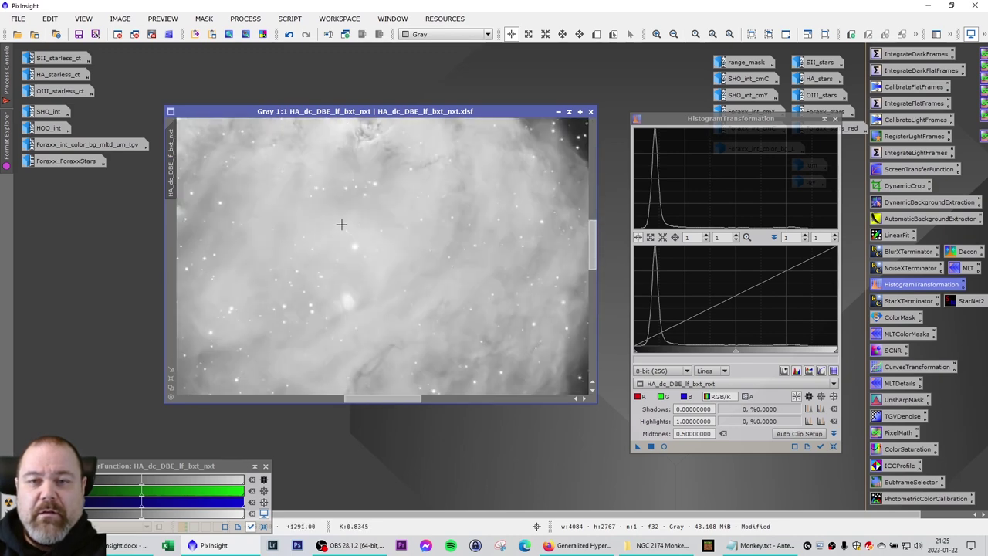
{"action": "scroll", "coordinate": [342, 220], "scroll_direction": "down", "scroll_amount": 2}
{"action": "scroll", "coordinate": [336, 182], "scroll_direction": "up", "scroll_amount": 4}
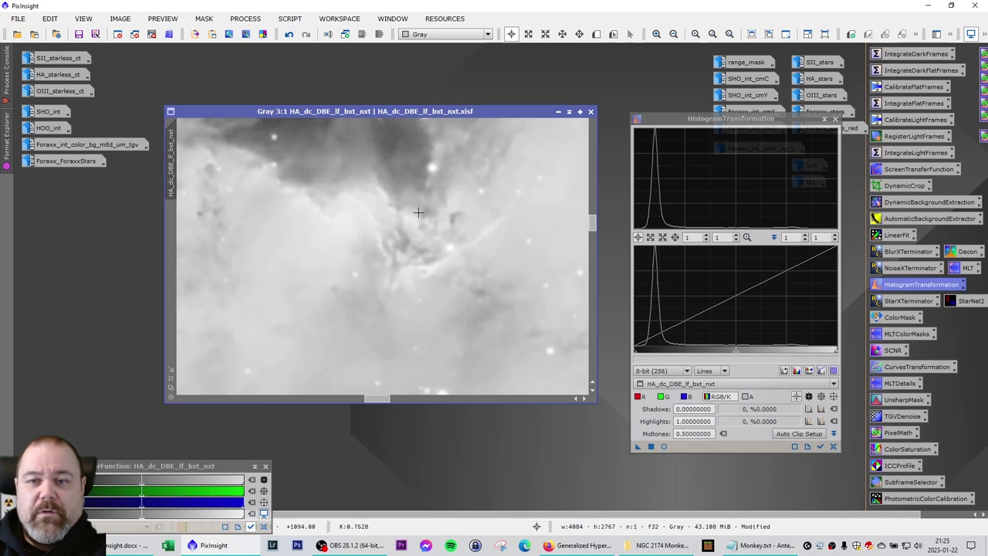
{"action": "scroll", "coordinate": [417, 213], "scroll_direction": "down", "scroll_amount": 6}
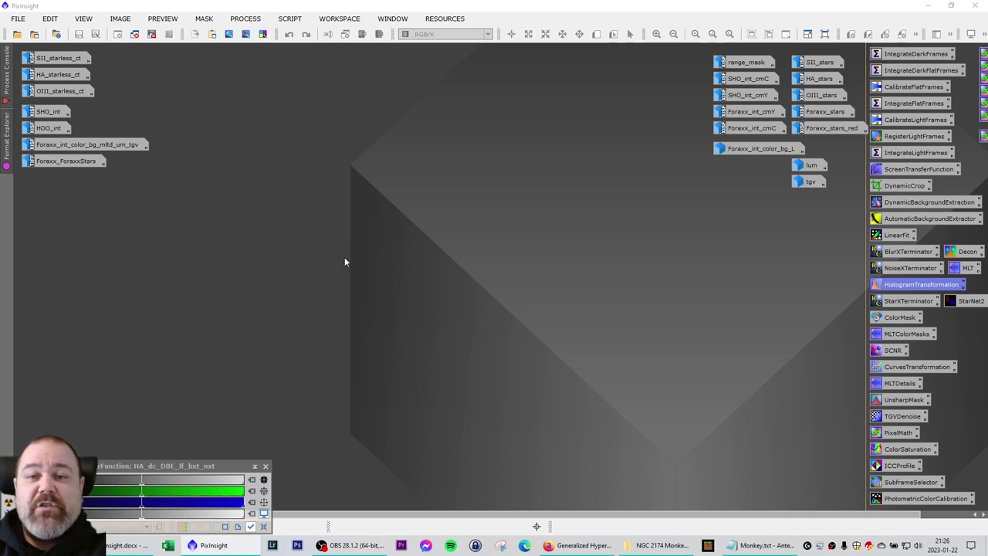
{"action": "double_click", "coordinate": [907, 301]}
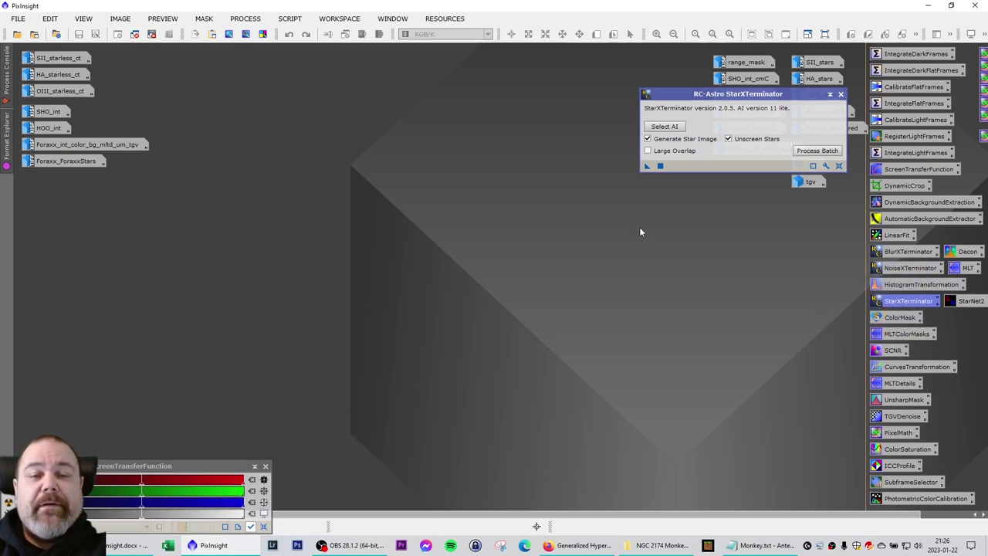
{"action": "left_click_drag", "start_coordinate": [738, 95], "coordinate": [748, 209]}
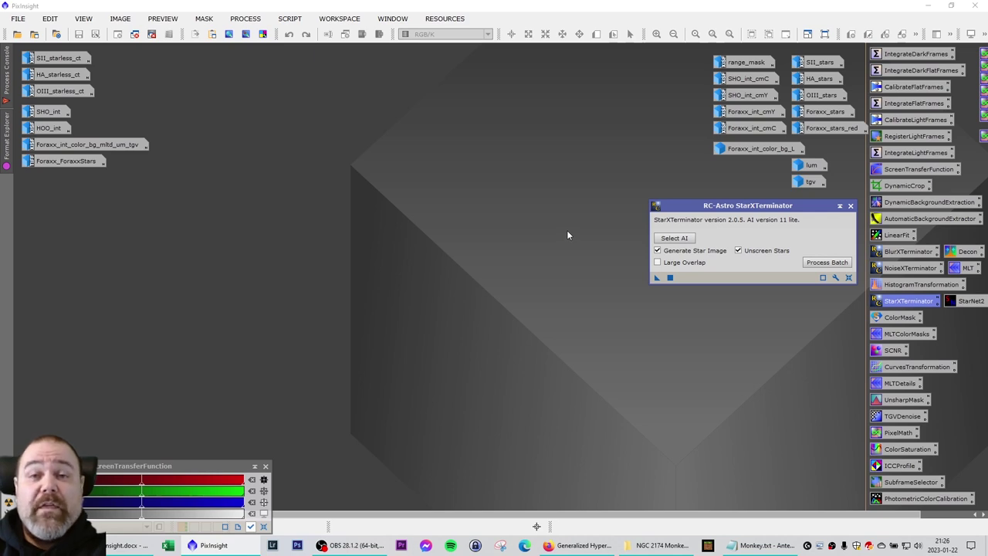
{"action": "left_click", "coordinate": [818, 264]}
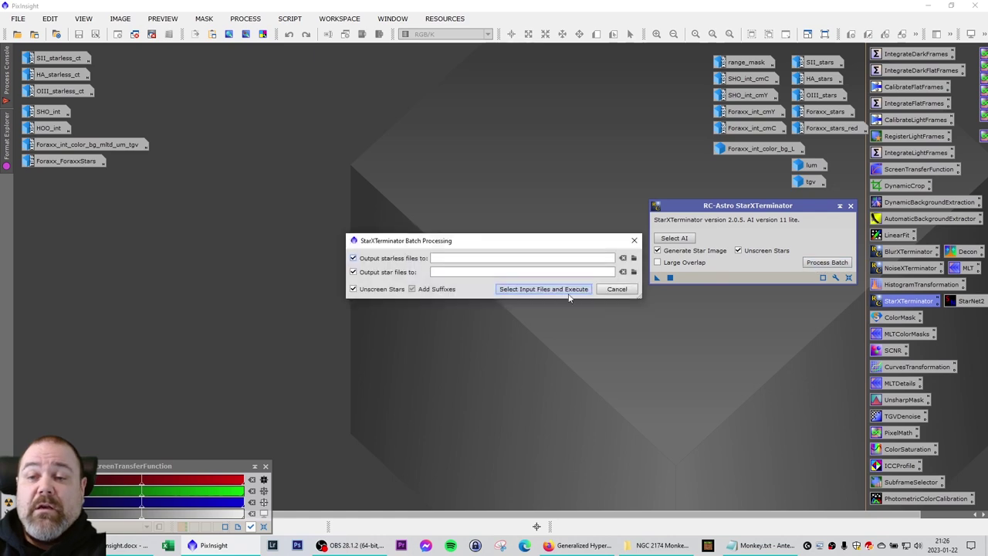
{"action": "left_click", "coordinate": [470, 236]}
{"action": "left_click_drag", "start_coordinate": [470, 237], "coordinate": [470, 226]}
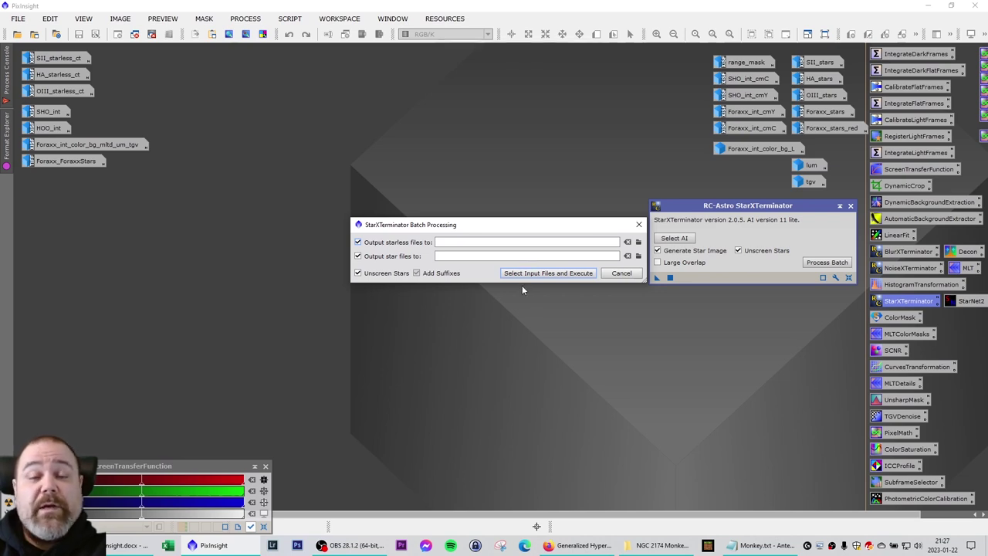
{"action": "left_click", "coordinate": [639, 224]}
Step: Close StarXTerminator and open the SII, HA and OIII _starless_ct images for inspection
{"action": "left_click", "coordinate": [850, 205]}
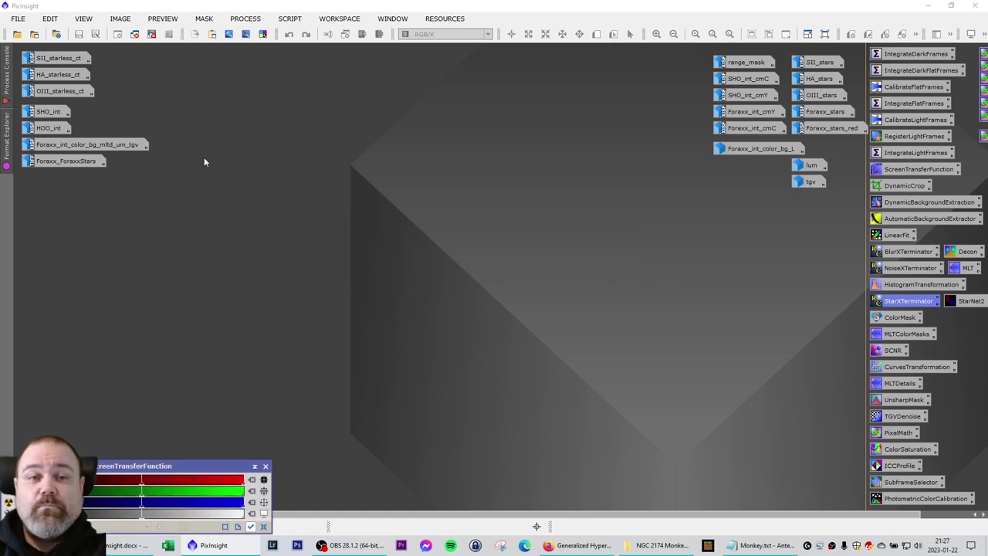
{"action": "double_click", "coordinate": [57, 61]}
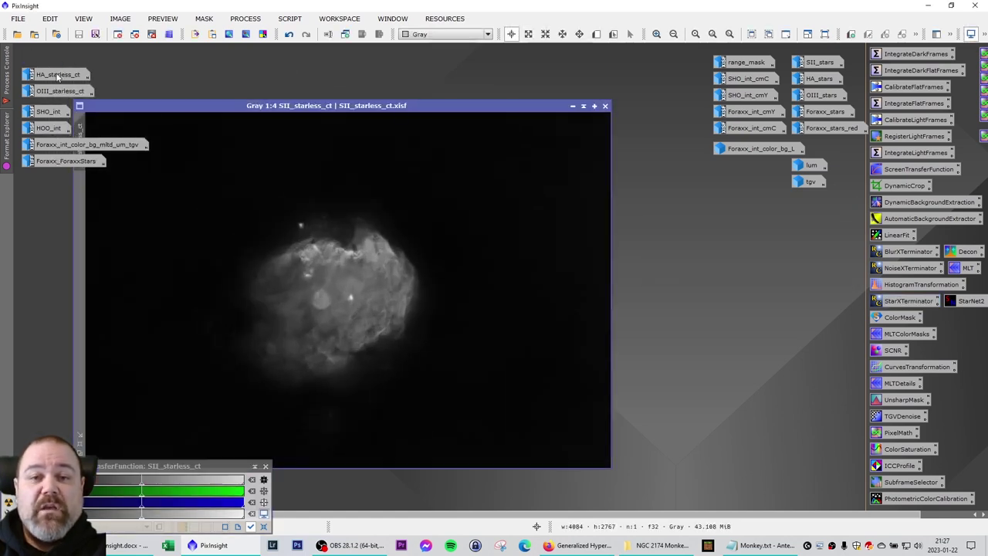
{"action": "double_click", "coordinate": [58, 74]}
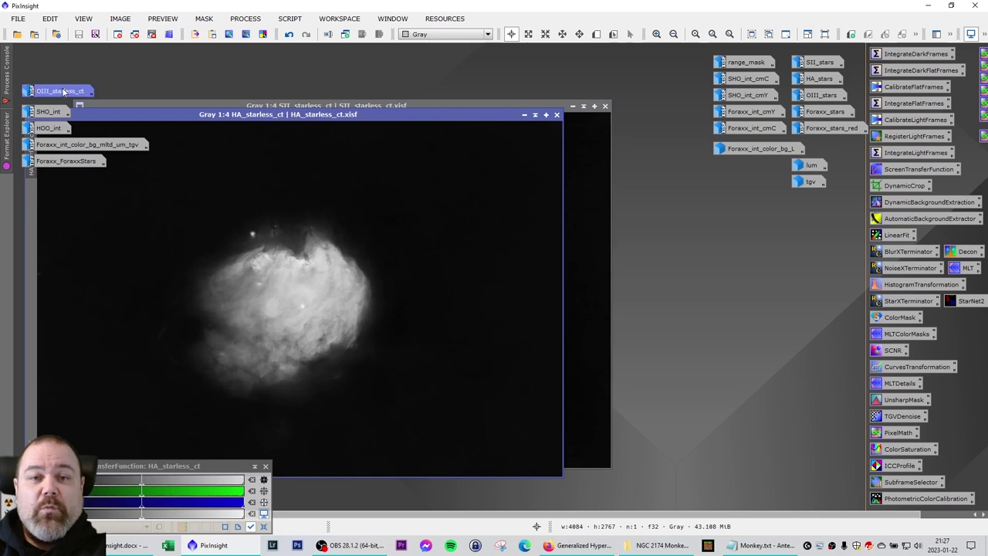
{"action": "double_click", "coordinate": [48, 90]}
{"action": "left_click_drag", "start_coordinate": [344, 91], "coordinate": [391, 88]}
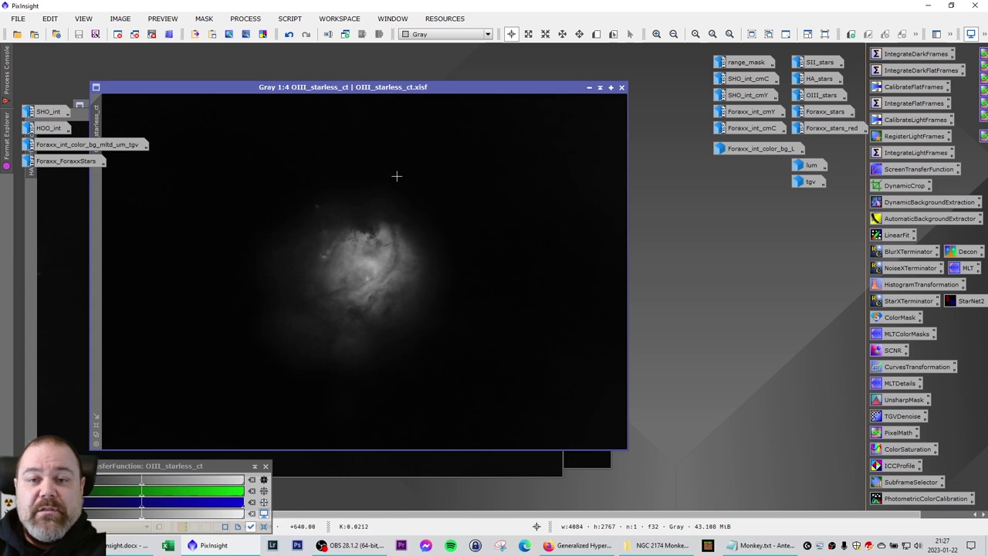
Step: Minimize the three starless_ct images back to icons and bring up Open Image Files
{"action": "left_click", "coordinate": [589, 88]}
{"action": "left_click_drag", "start_coordinate": [457, 108], "coordinate": [523, 69]}
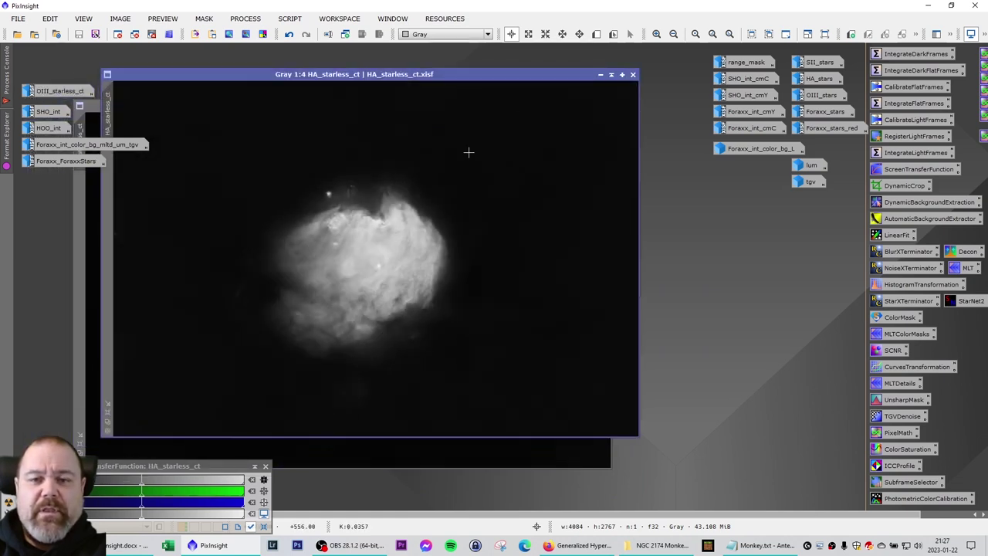
{"action": "left_click", "coordinate": [599, 75]}
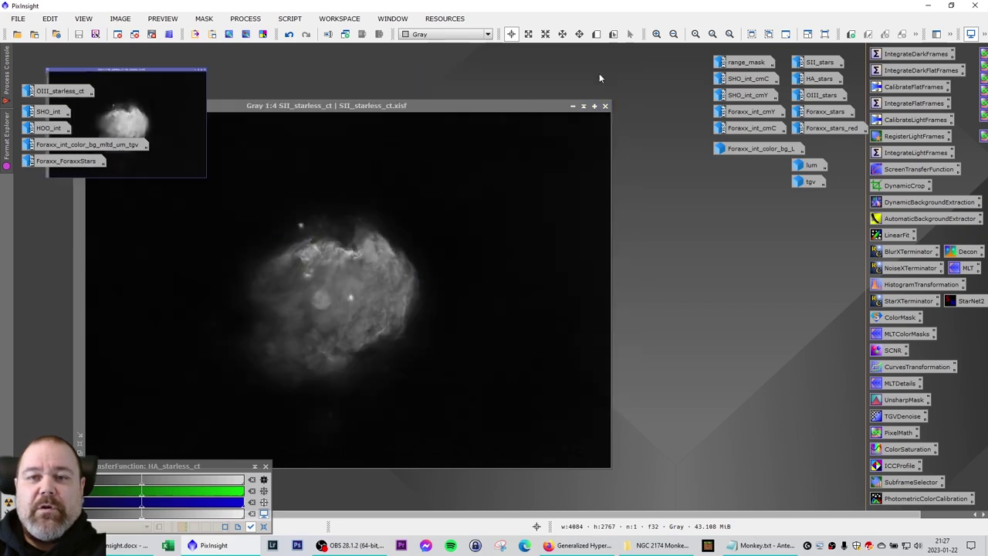
{"action": "left_click", "coordinate": [573, 107]}
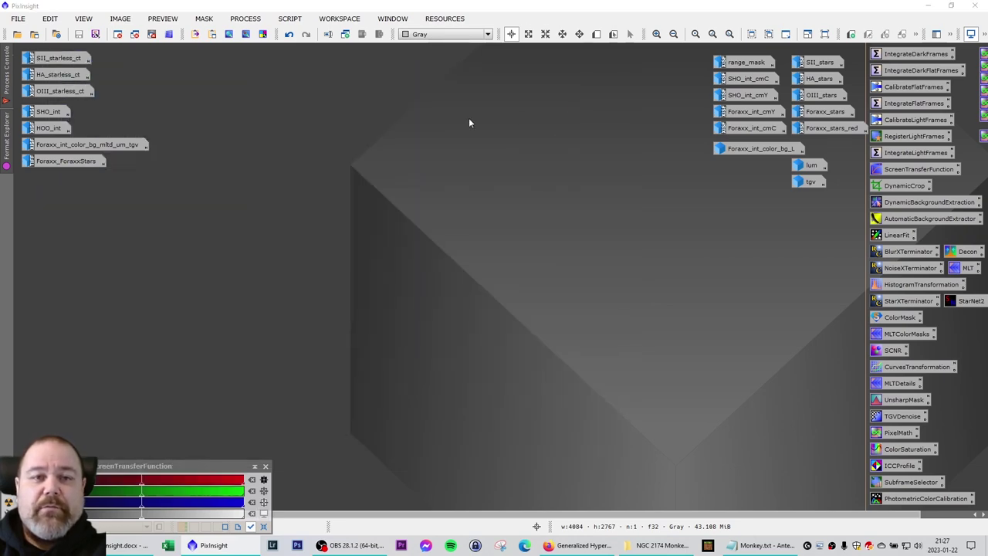
{"action": "double_click", "coordinate": [266, 140]}
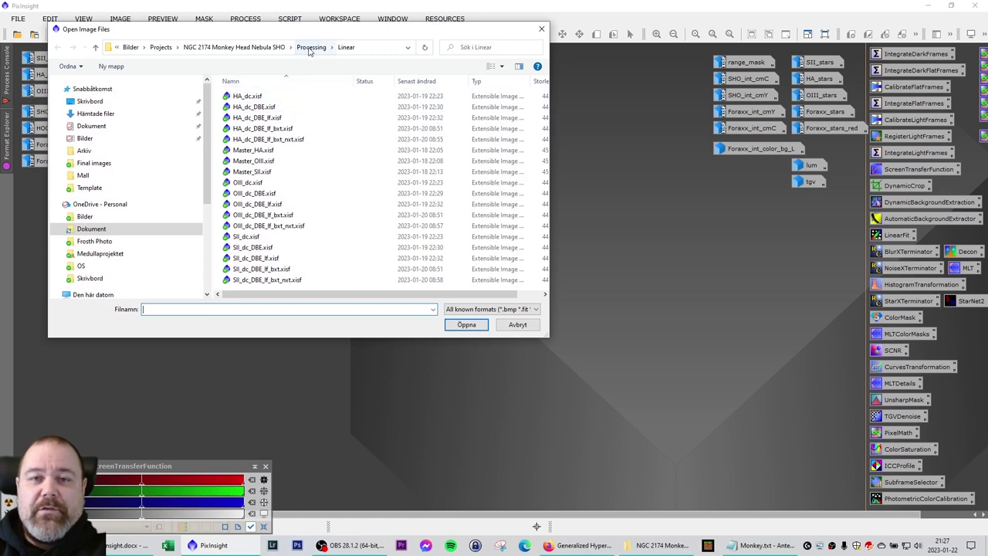
Step: Open HA_starless.xisf from Processing > Non-linear and view it at 1:4
{"action": "left_click", "coordinate": [310, 48]}
{"action": "double_click", "coordinate": [248, 117]}
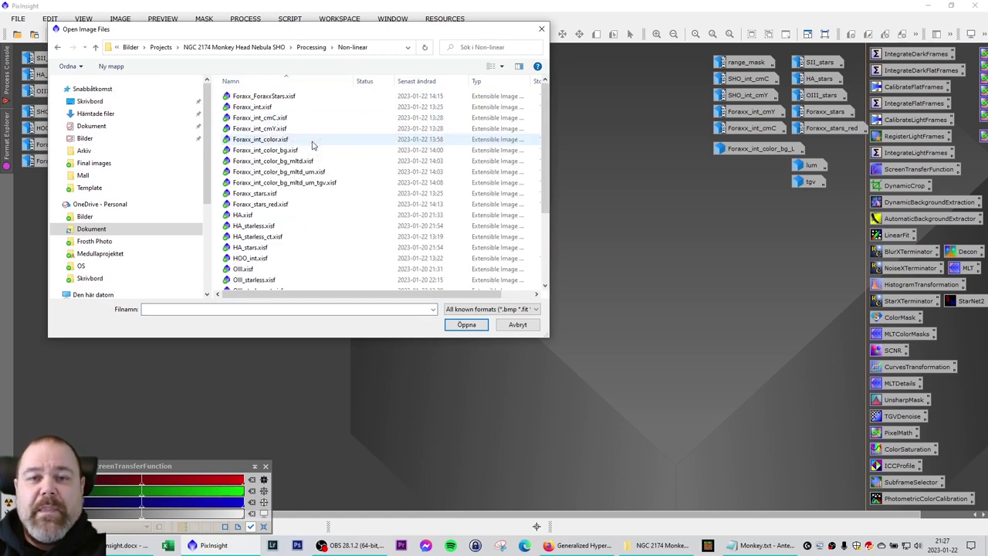
{"action": "double_click", "coordinate": [258, 225]}
{"action": "left_click_drag", "start_coordinate": [454, 136], "coordinate": [354, 129]}
{"action": "key", "text": "ctrl+plus"}
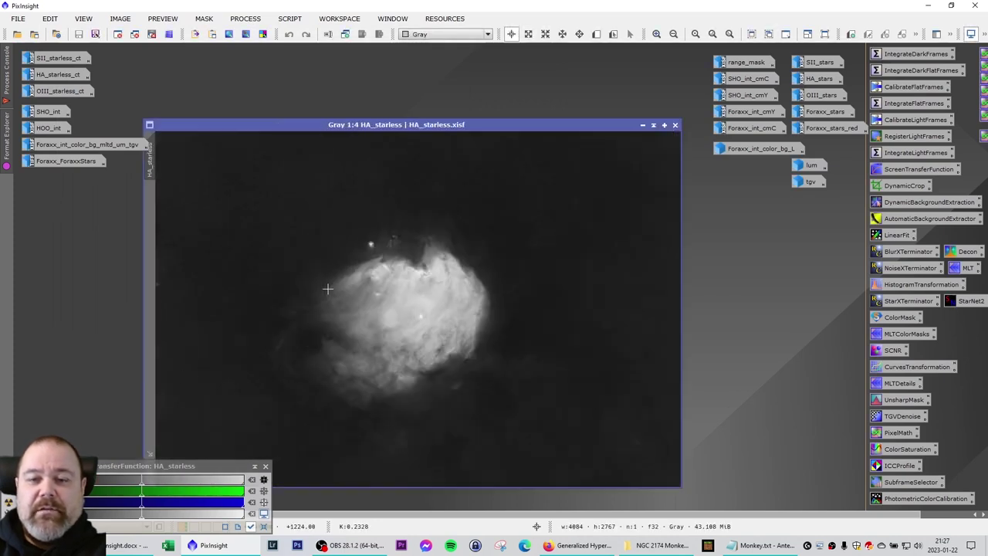
{"action": "left_click_drag", "start_coordinate": [414, 125], "coordinate": [374, 98]}
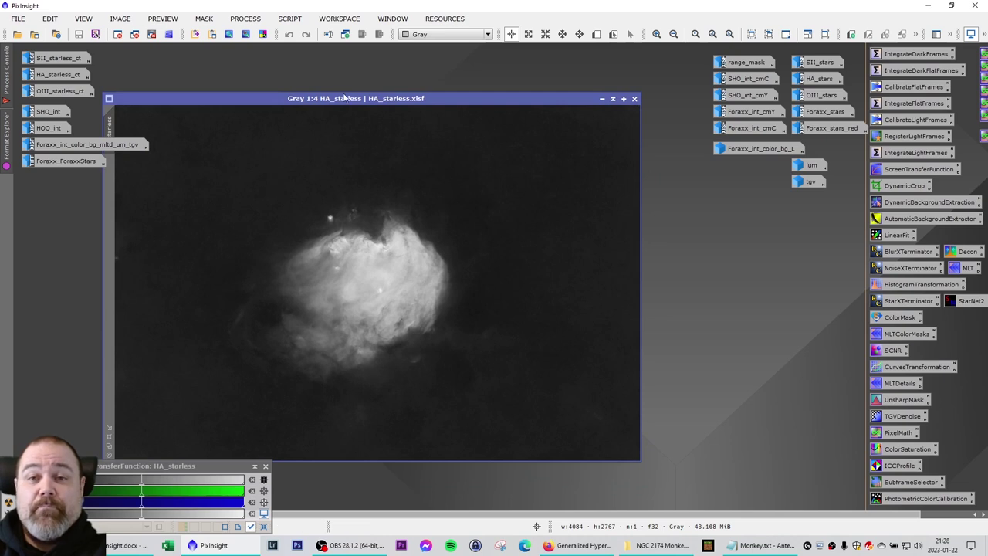
{"action": "left_click_drag", "start_coordinate": [340, 101], "coordinate": [340, 88]}
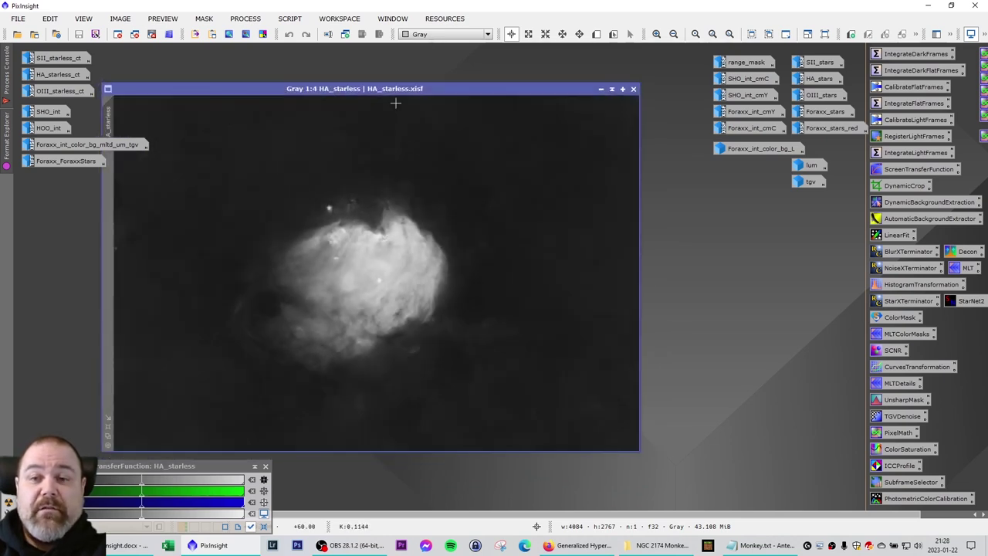
Step: Apply range_mask as the mask of HA_starless and iconize the range_mask image
{"action": "double_click", "coordinate": [743, 62]}
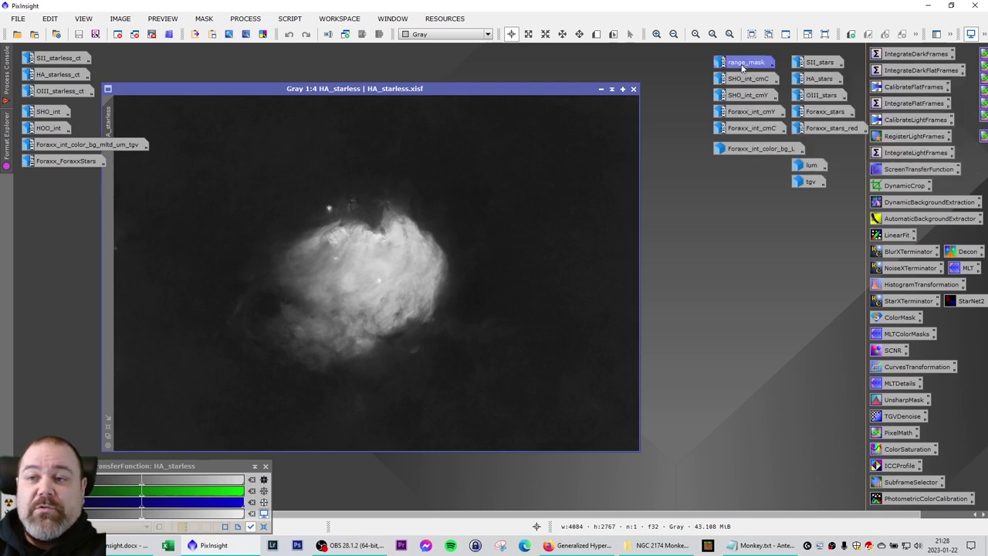
{"action": "left_click_drag", "start_coordinate": [571, 156], "coordinate": [423, 148]}
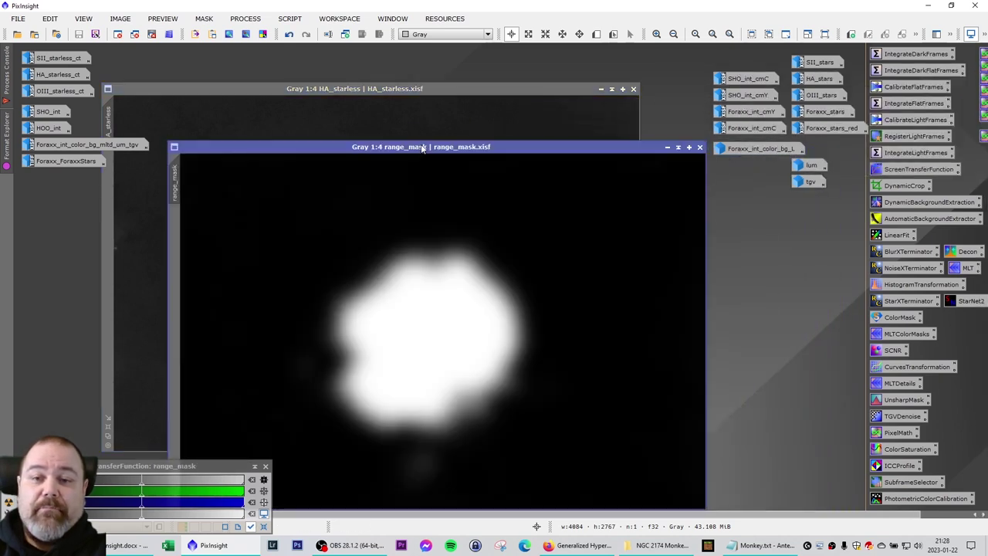
{"action": "left_click", "coordinate": [246, 19]}
{"action": "mouse_move", "coordinate": [347, 11]}
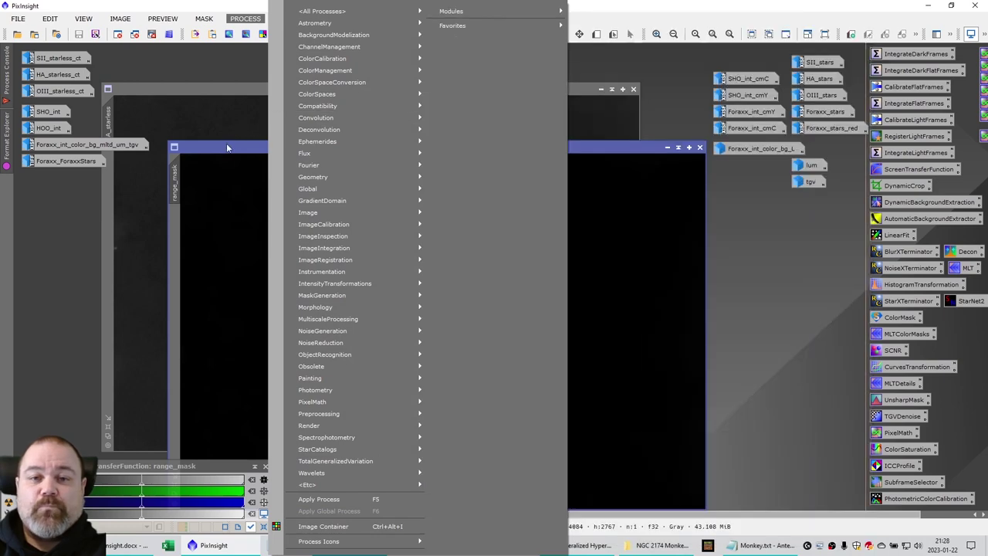
{"action": "left_click", "coordinate": [226, 143]}
{"action": "left_click_drag", "start_coordinate": [440, 148], "coordinate": [562, 105]}
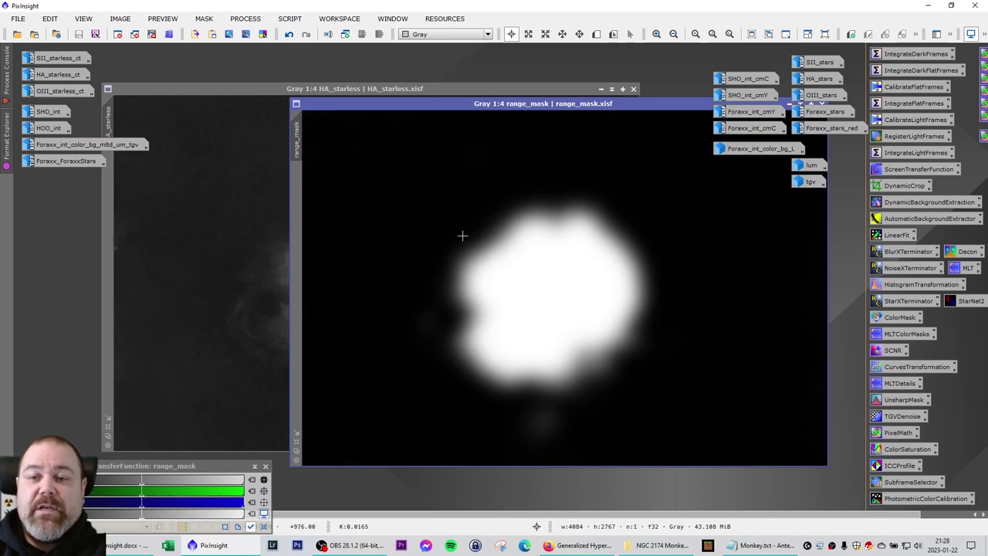
{"action": "left_click_drag", "start_coordinate": [445, 105], "coordinate": [501, 127]}
{"action": "left_click_drag", "start_coordinate": [352, 163], "coordinate": [112, 207]}
{"action": "double_click", "coordinate": [677, 125]}
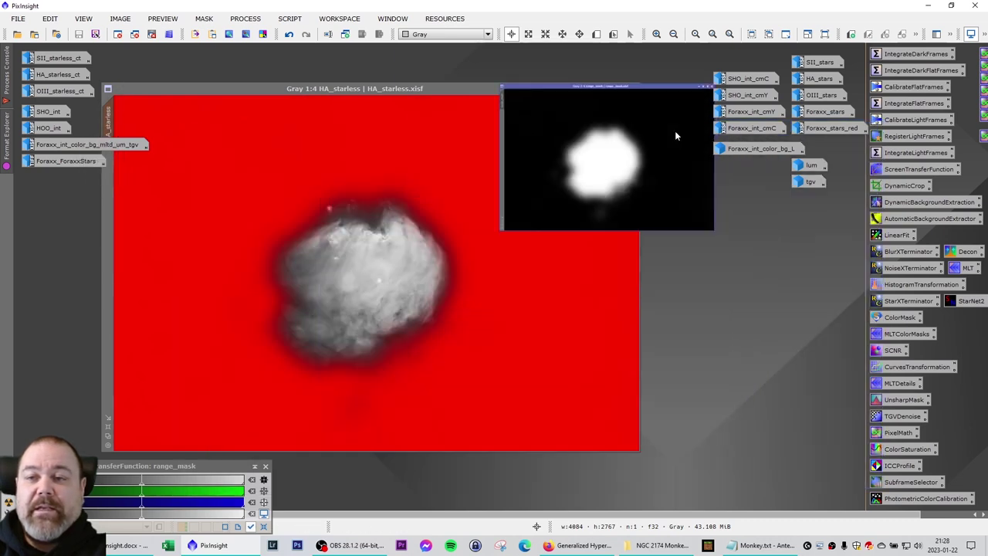
Step: Invert the mask on HA_starless and hide its red overlay
{"action": "left_click_drag", "start_coordinate": [387, 91], "coordinate": [449, 84]}
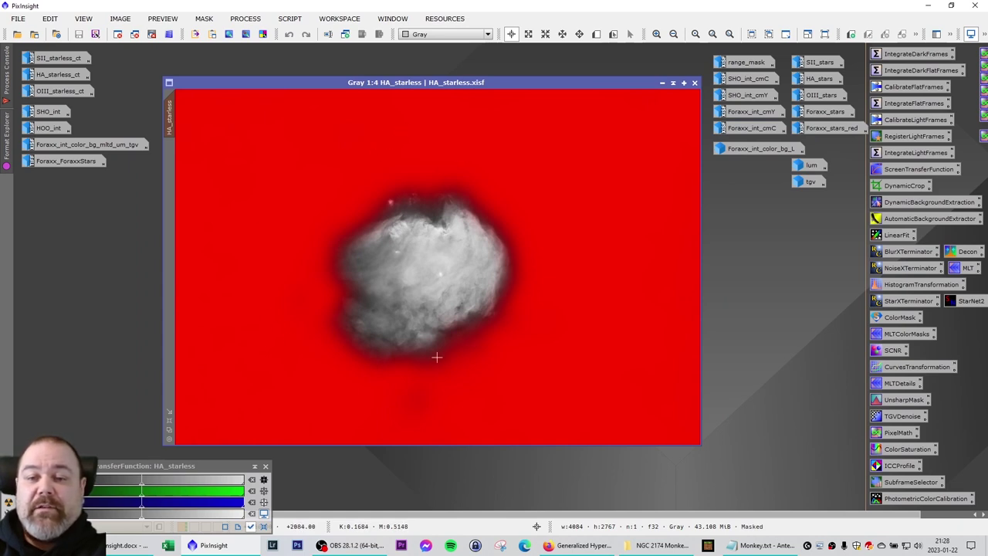
{"action": "left_click", "coordinate": [206, 21]}
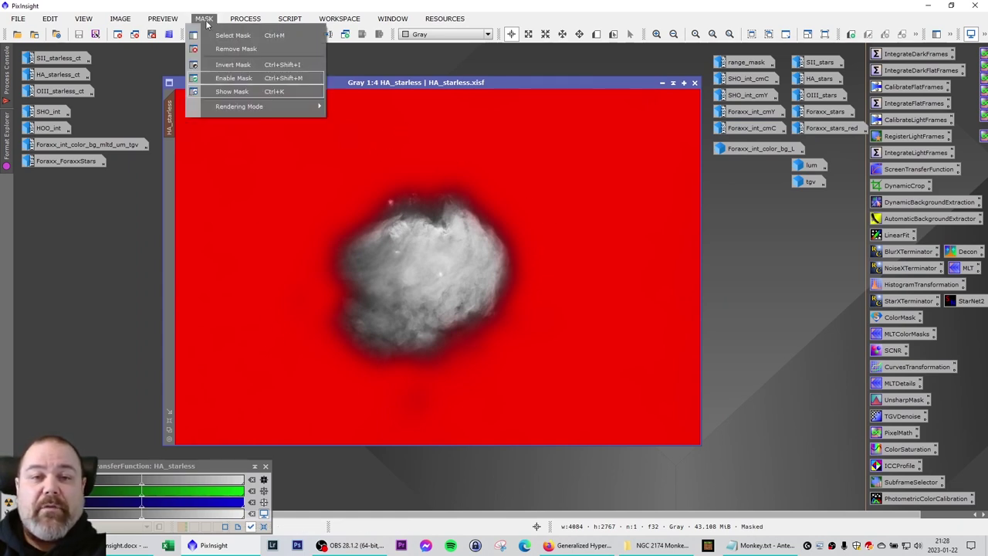
{"action": "left_click", "coordinate": [243, 64]}
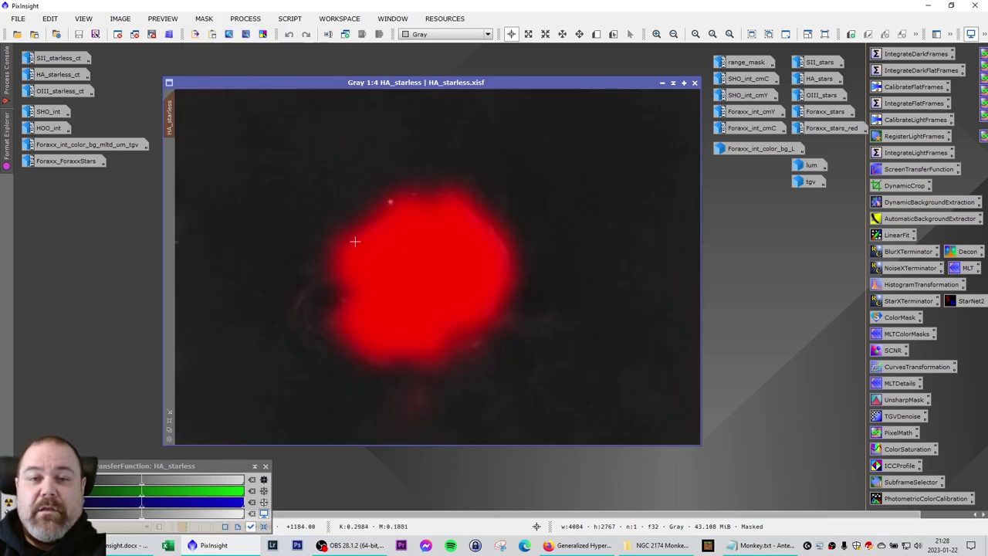
{"action": "left_click", "coordinate": [205, 21]}
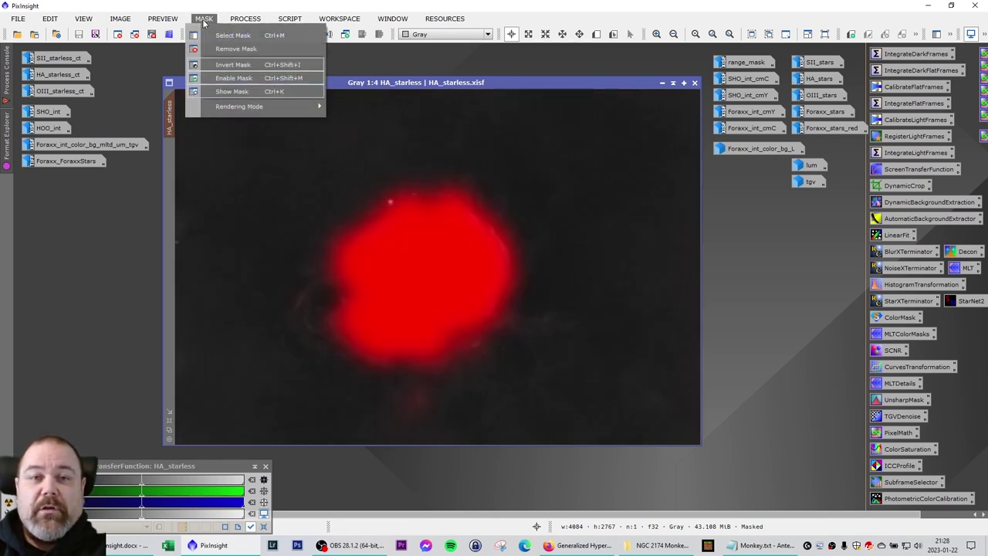
{"action": "left_click", "coordinate": [236, 91]}
{"action": "left_click_drag", "start_coordinate": [368, 82], "coordinate": [312, 78]}
Step: Darken HA_starless with an RGB/K curve point pulled from 0.14212 to 0.03876
{"action": "double_click", "coordinate": [915, 368]}
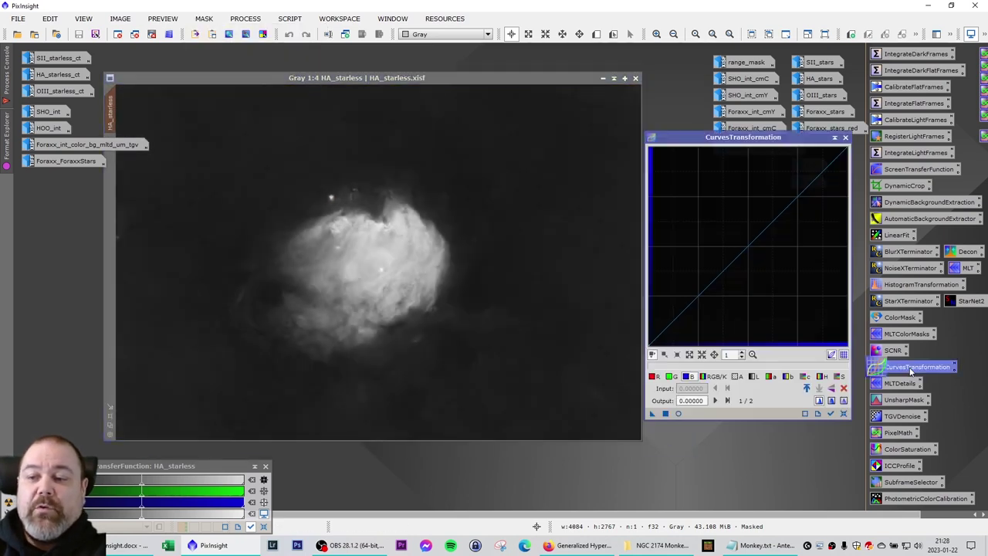
{"action": "left_click", "coordinate": [715, 378]}
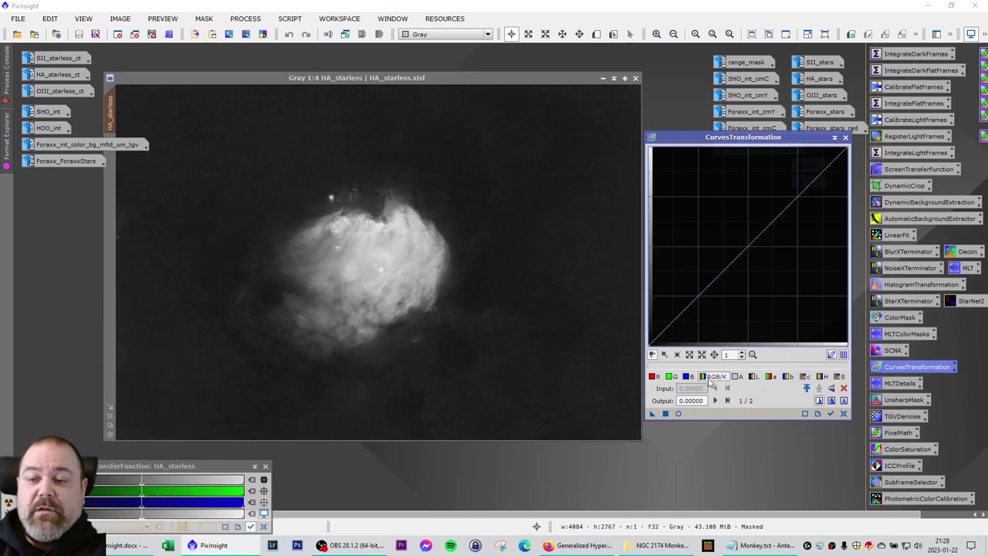
{"action": "left_click_drag", "start_coordinate": [734, 144], "coordinate": [742, 157]}
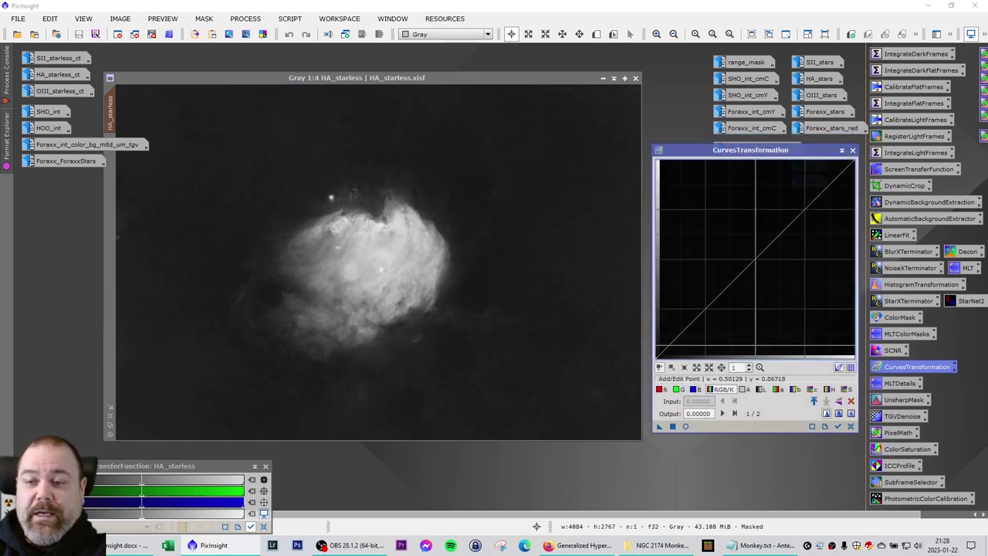
{"action": "left_click", "coordinate": [685, 426]}
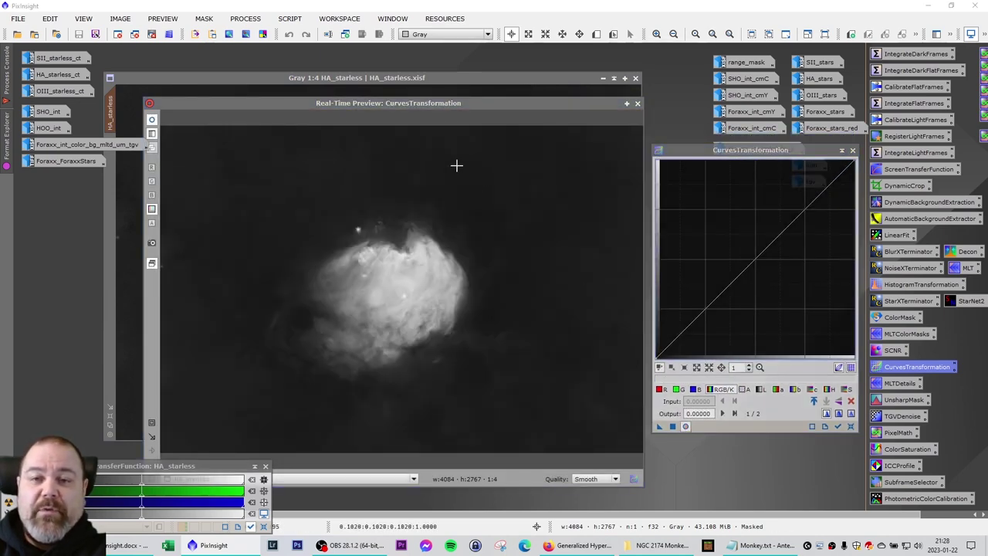
{"action": "left_click_drag", "start_coordinate": [421, 103], "coordinate": [419, 91]}
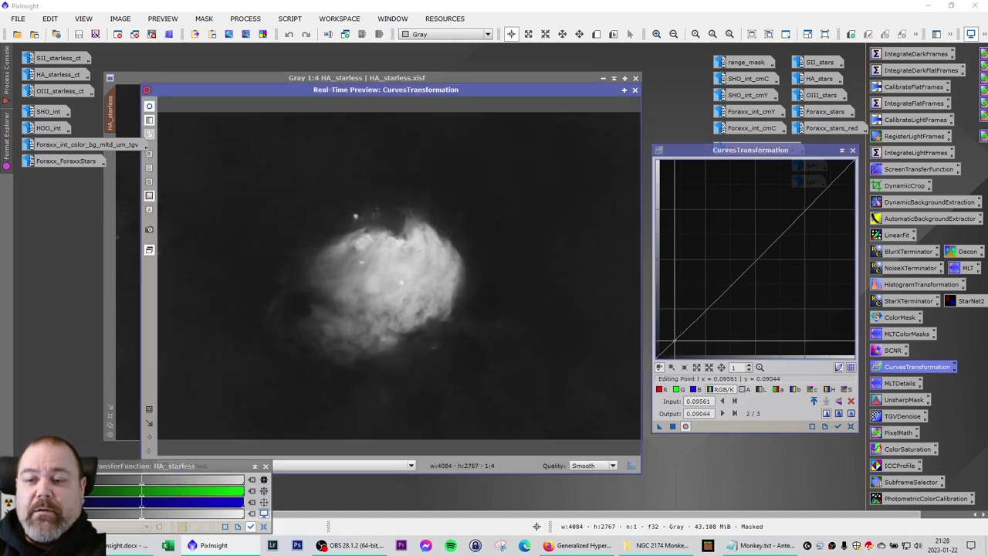
{"action": "left_click", "coordinate": [679, 344]}
{"action": "left_click_drag", "start_coordinate": [679, 343], "coordinate": [684, 352]}
{"action": "left_click", "coordinate": [683, 426]}
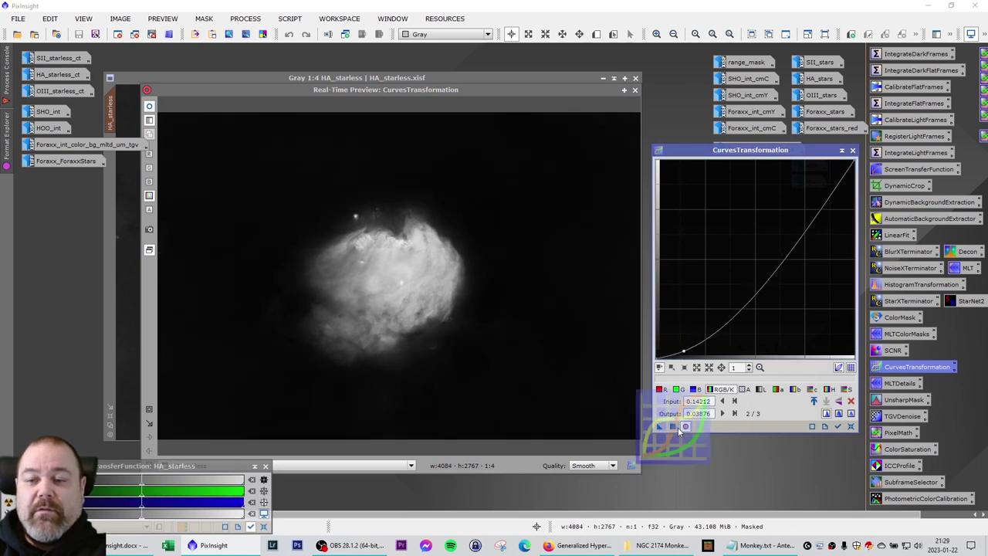
Step: Close CurvesTransformation and its preview, then close the HA_starless image
{"action": "left_click", "coordinate": [853, 150]}
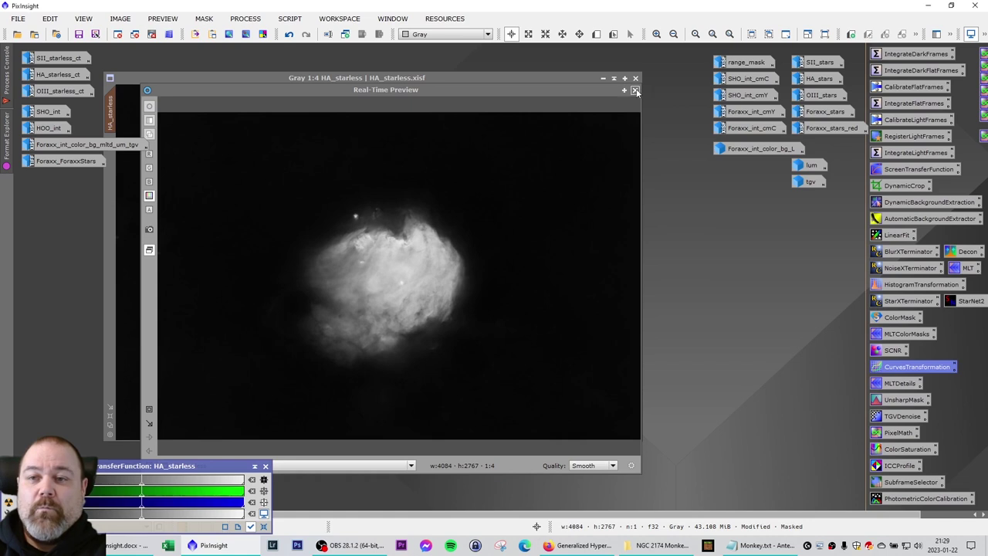
{"action": "left_click", "coordinate": [635, 90]}
{"action": "left_click_drag", "start_coordinate": [528, 83], "coordinate": [595, 79]}
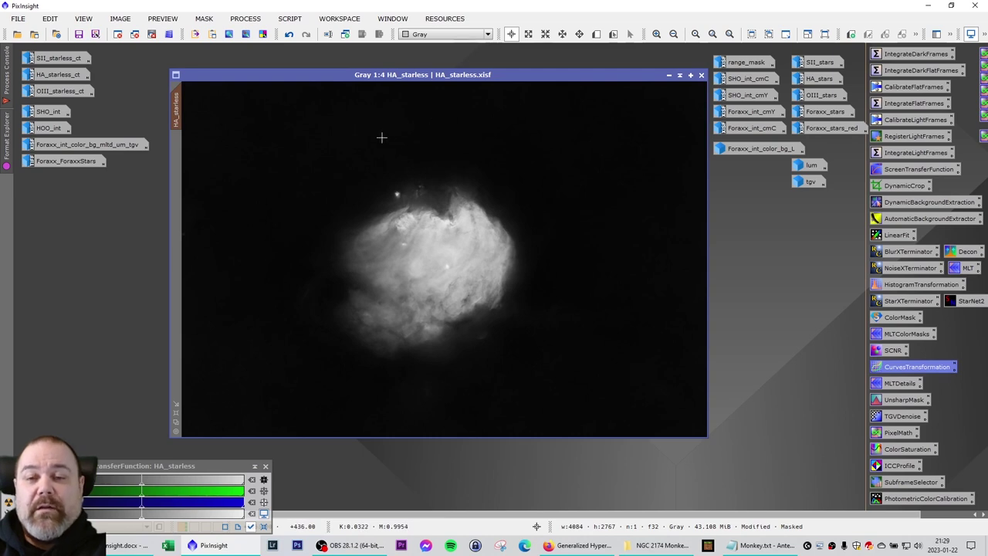
{"action": "left_click_drag", "start_coordinate": [384, 75], "coordinate": [363, 74]}
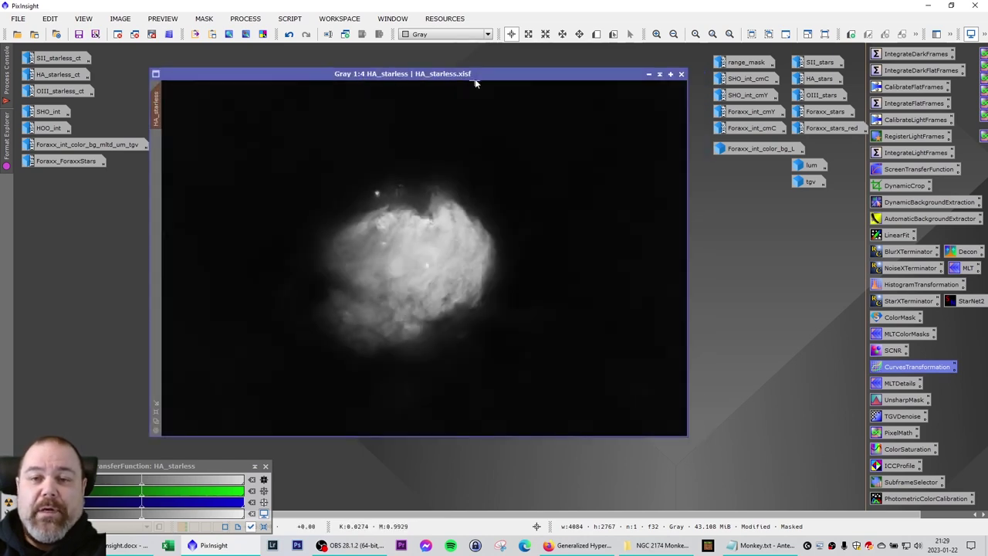
{"action": "left_click", "coordinate": [681, 74]}
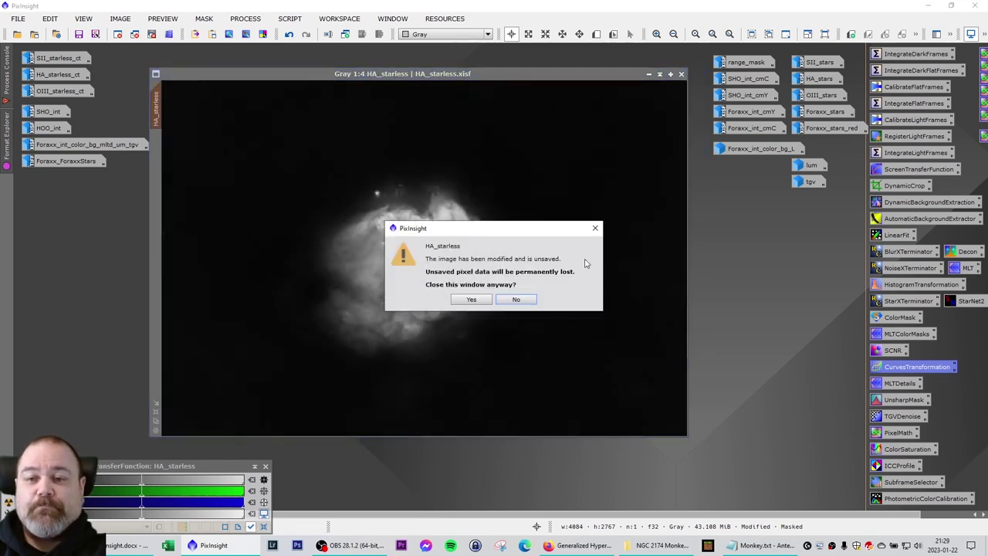
Step: Discard HA_starless's unsaved changes and open the SHO_int image in the workspace
{"action": "left_click", "coordinate": [473, 298]}
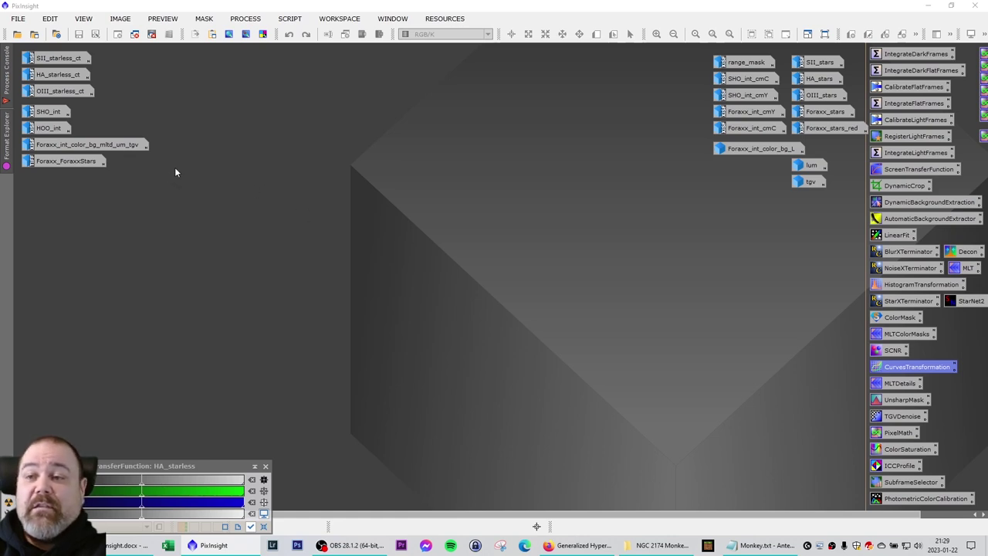
{"action": "double_click", "coordinate": [48, 113]}
{"action": "left_click_drag", "start_coordinate": [409, 101], "coordinate": [552, 143]}
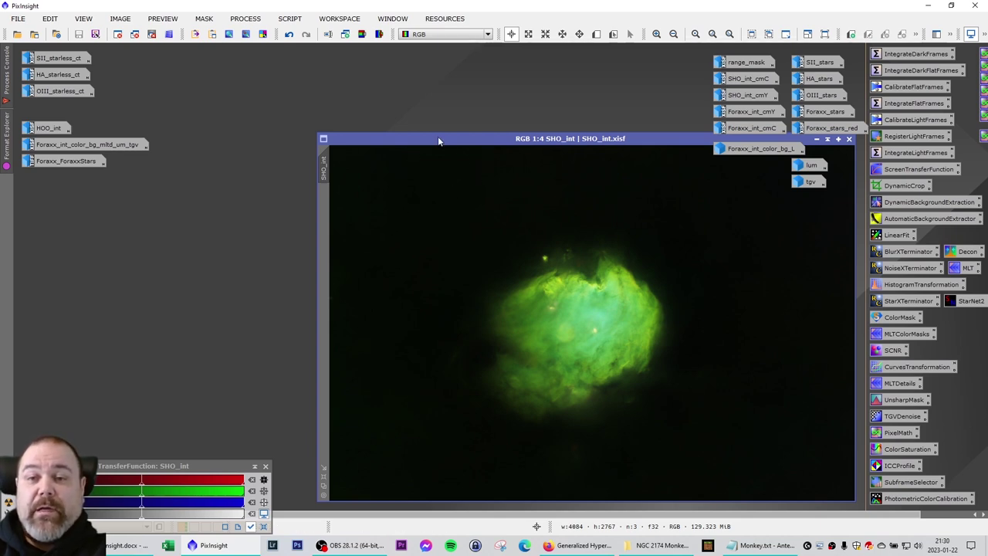
Step: Open HOO_int beside SHO_int and bring SHO_int back to the front
{"action": "left_click_drag", "start_coordinate": [437, 138], "coordinate": [460, 140]}
{"action": "double_click", "coordinate": [48, 128]}
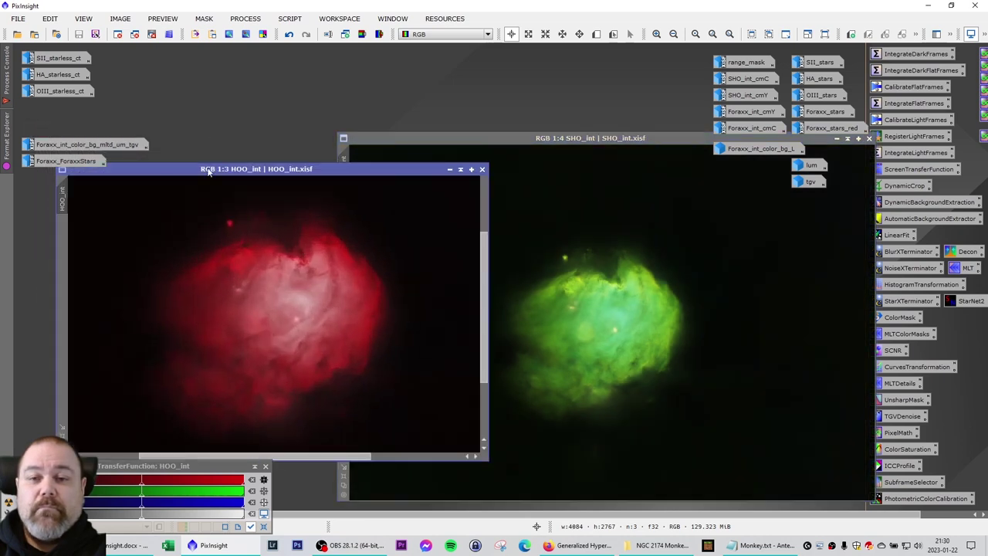
{"action": "scroll", "coordinate": [239, 306], "scroll_direction": "down", "scroll_amount": 1}
{"action": "left_click_drag", "start_coordinate": [342, 152], "coordinate": [315, 130]}
{"action": "left_click", "coordinate": [595, 139]}
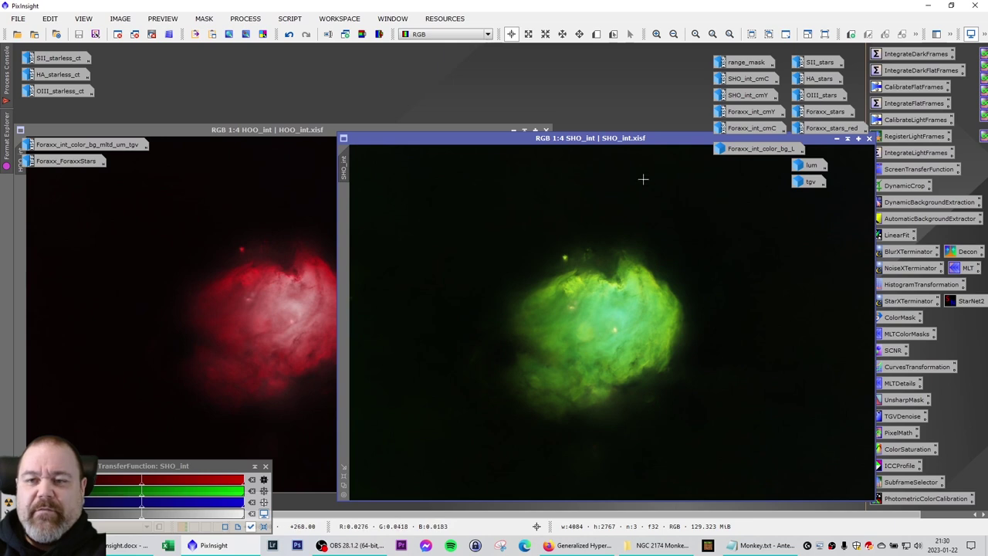
{"action": "left_click_drag", "start_coordinate": [614, 137], "coordinate": [445, 106]}
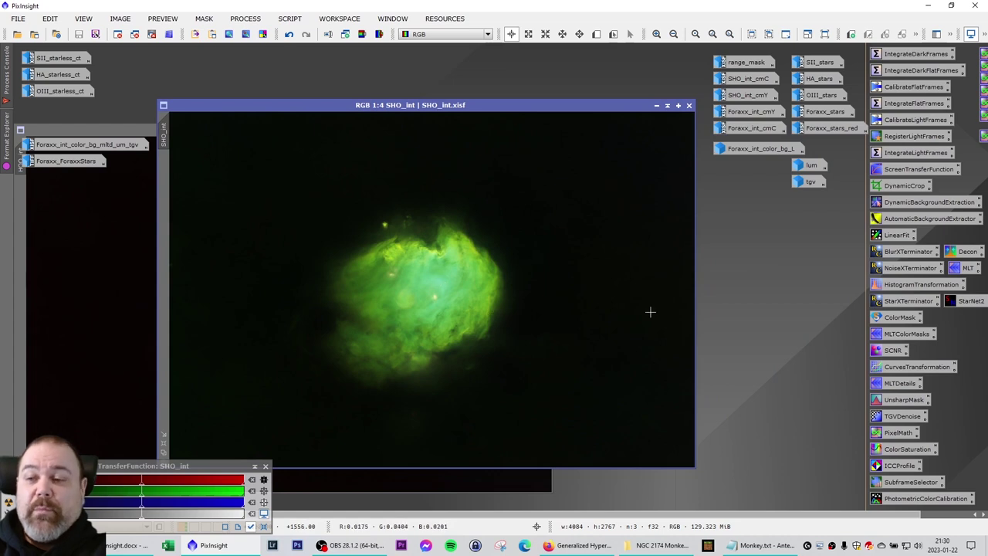
Step: Remove the green cast from SHO_int with SCNR, then invert the image
{"action": "left_click", "coordinate": [893, 350]}
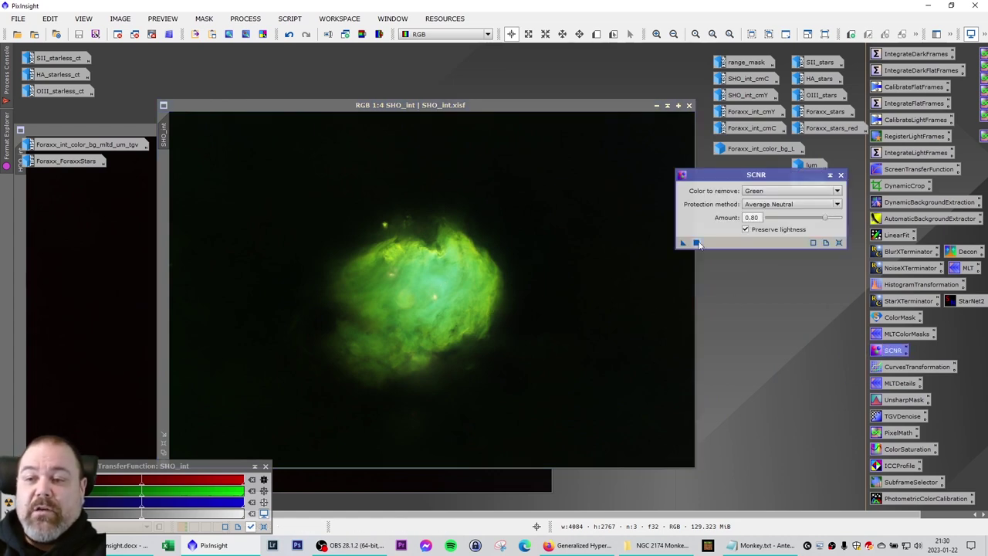
{"action": "left_click_drag", "start_coordinate": [683, 243], "coordinate": [473, 296]}
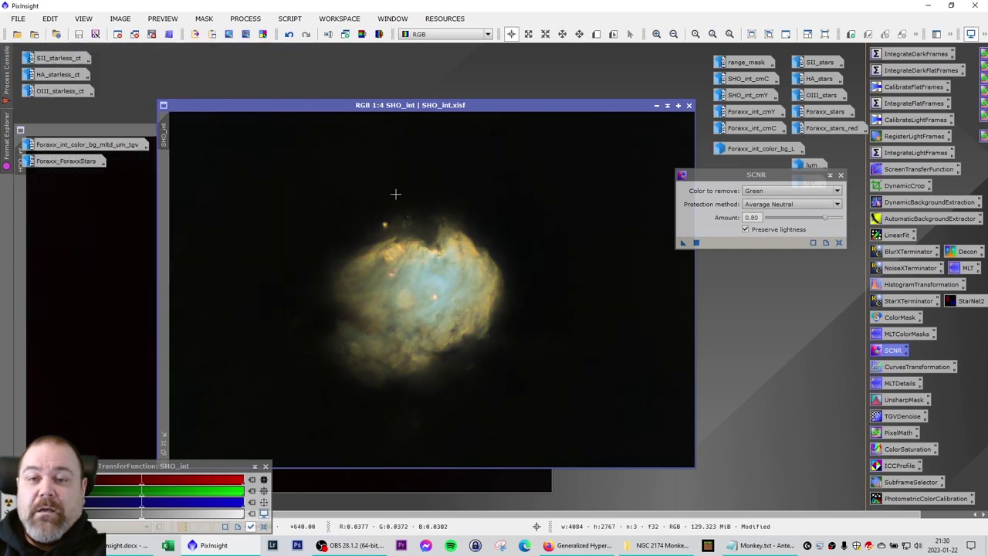
{"action": "left_click", "coordinate": [120, 19]}
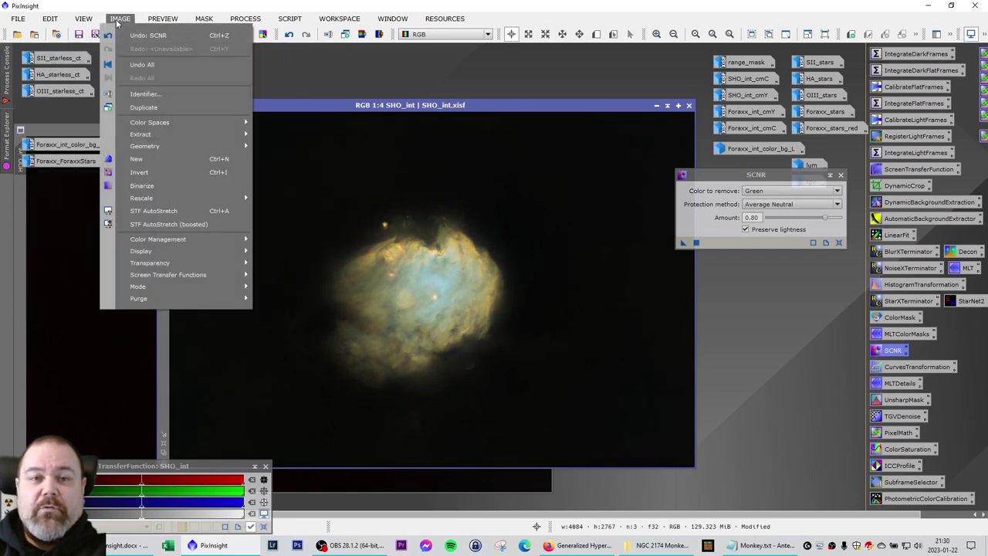
{"action": "left_click", "coordinate": [171, 172]}
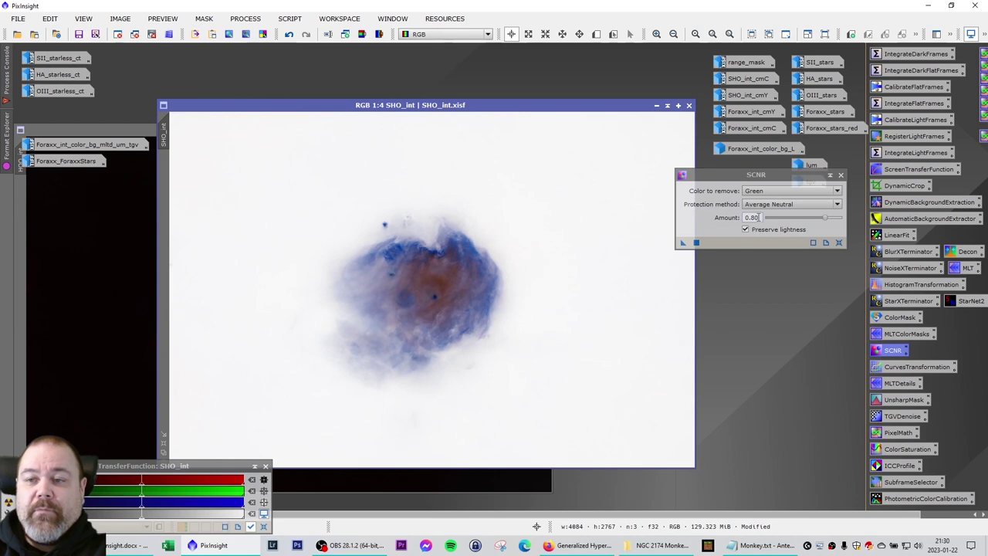
Step: Apply SCNR at Amount 1 to the inverted SHO_int to remove magenta, then invert back
{"action": "double_click", "coordinate": [753, 218]}
{"action": "type", "text": "1"}
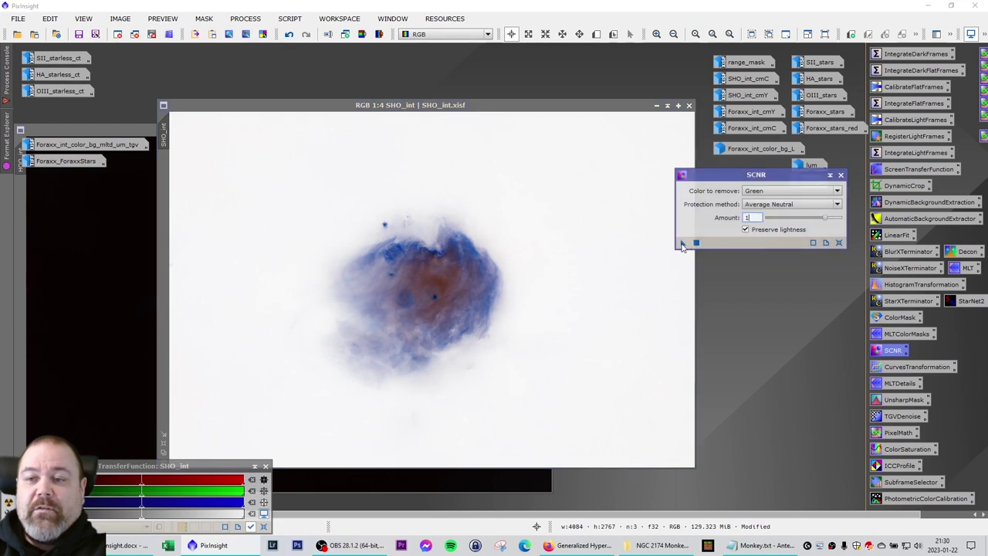
{"action": "left_click_drag", "start_coordinate": [682, 244], "coordinate": [524, 284]}
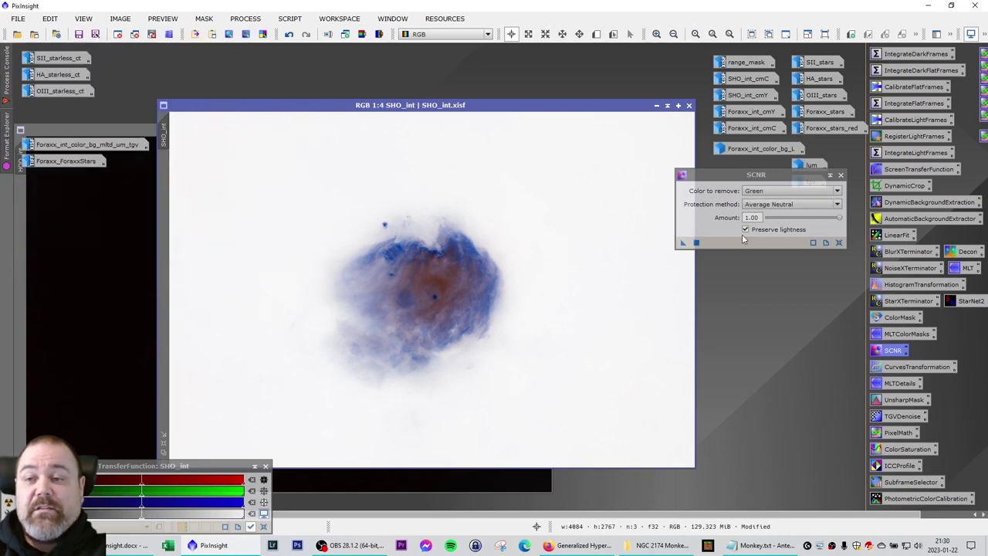
{"action": "left_click", "coordinate": [840, 174]}
{"action": "left_click", "coordinate": [119, 18]}
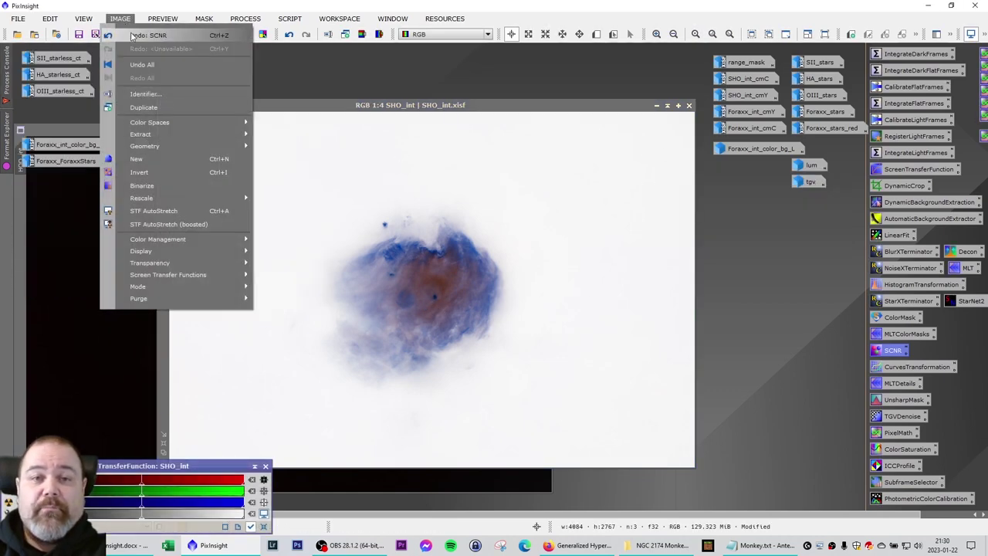
{"action": "left_click", "coordinate": [169, 172]}
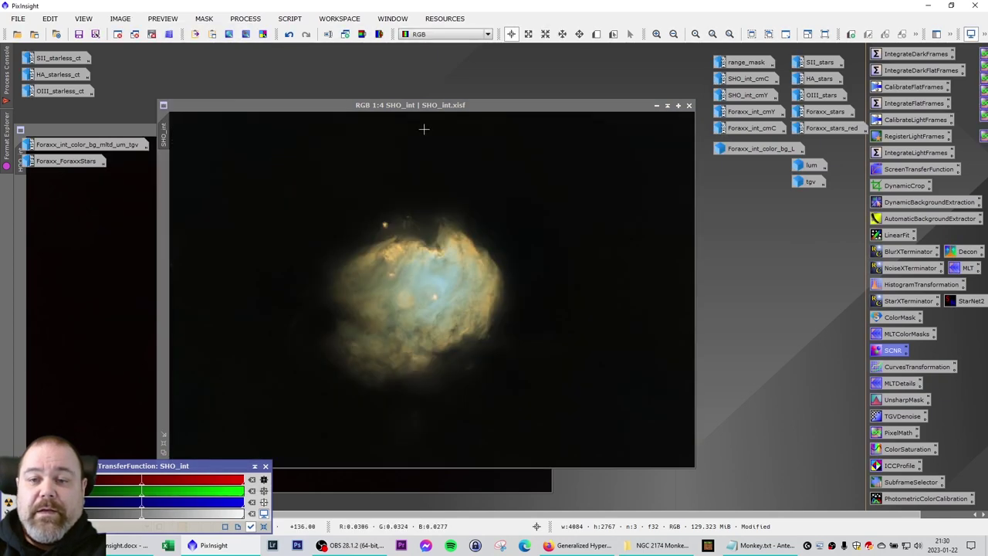
Step: Zoom in and out on the recoloured gold-and-blue SHO_int to inspect the result
{"action": "left_click_drag", "start_coordinate": [451, 108], "coordinate": [656, 141]}
{"action": "scroll", "coordinate": [653, 315], "scroll_direction": "up", "scroll_amount": 2}
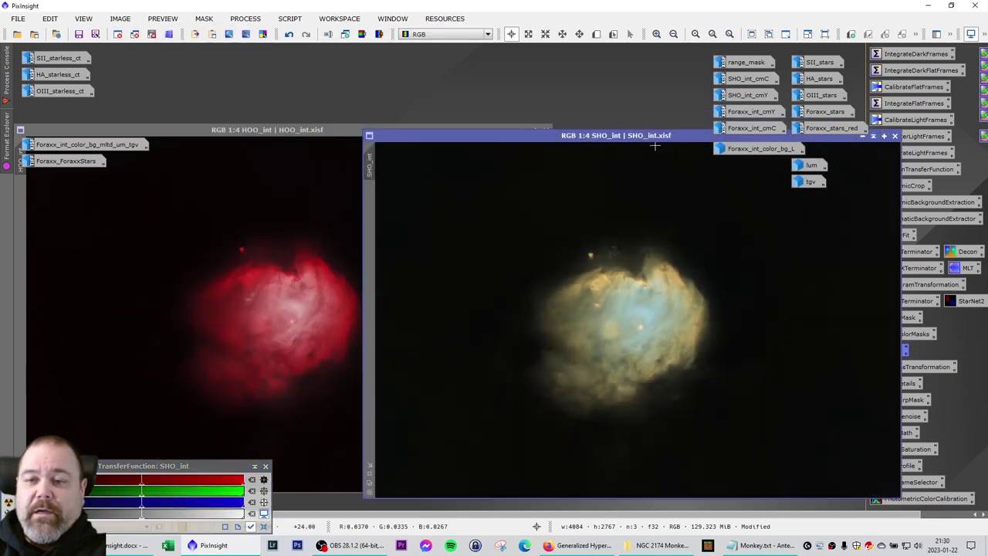
{"action": "scroll", "coordinate": [653, 314], "scroll_direction": "up", "scroll_amount": 1}
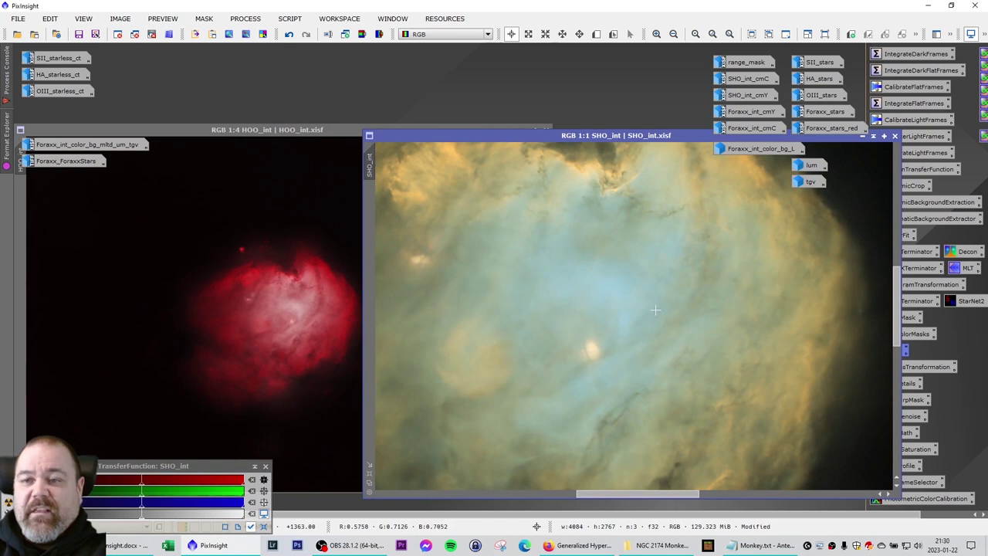
{"action": "scroll", "coordinate": [655, 310], "scroll_direction": "down", "scroll_amount": 1}
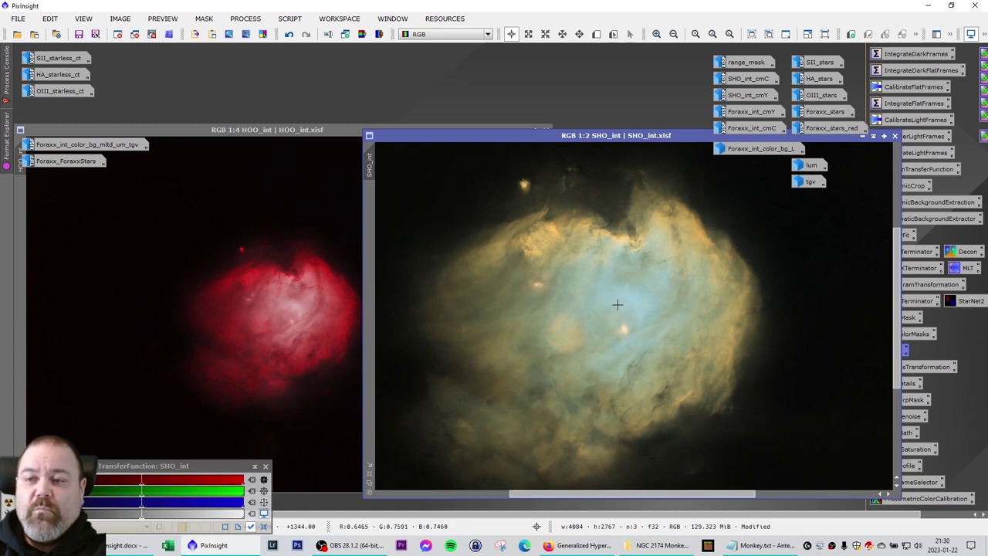
{"action": "scroll", "coordinate": [624, 309], "scroll_direction": "down", "scroll_amount": 2}
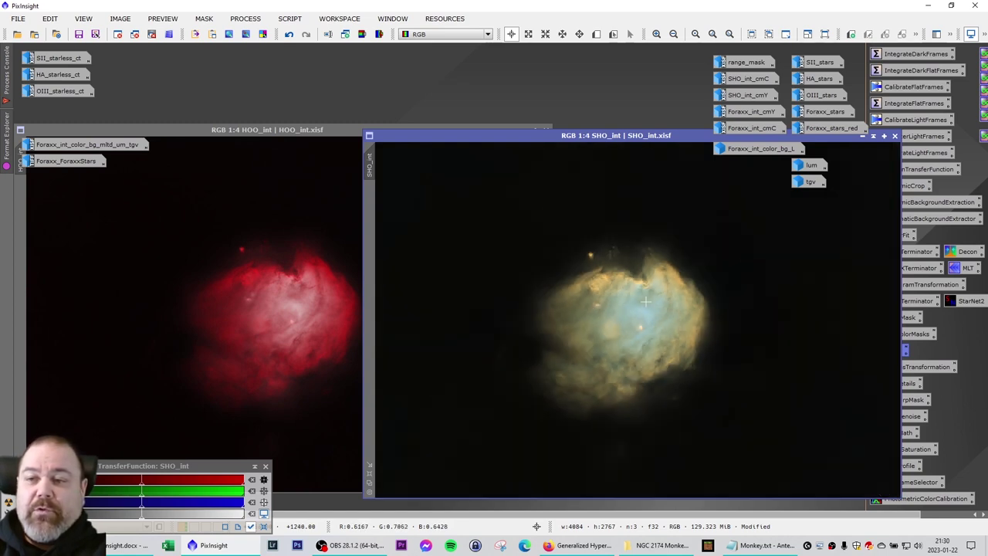
{"action": "left_click_drag", "start_coordinate": [655, 140], "coordinate": [475, 152]}
Step: Minimize SHO_int and HOO_int to icons so no image windows remain open
{"action": "left_click", "coordinate": [682, 148]}
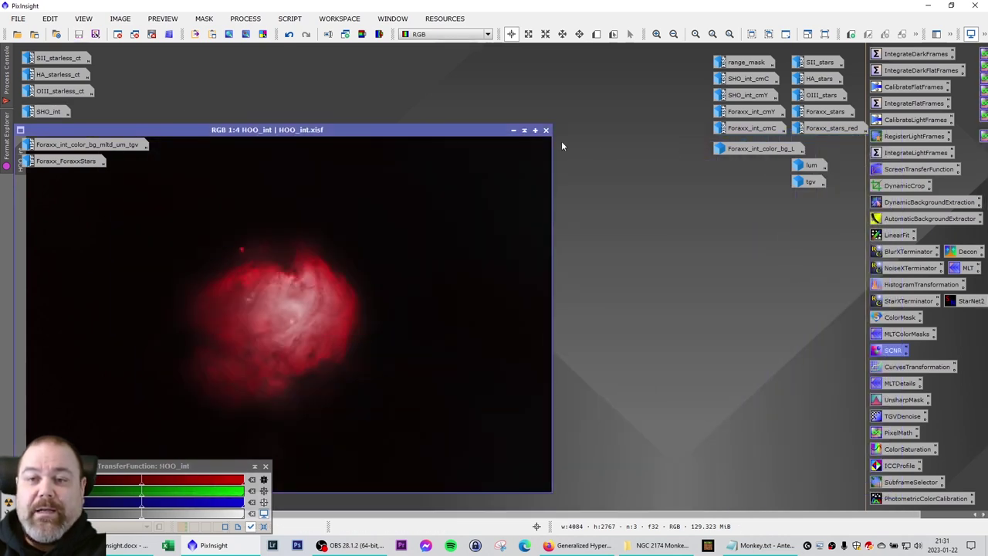
{"action": "left_click", "coordinate": [513, 131]}
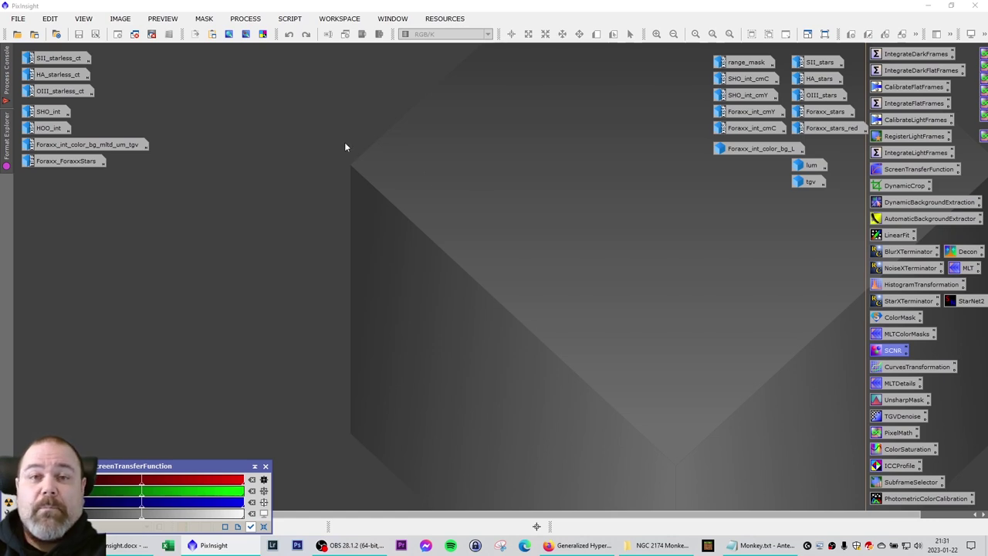
Step: Launch the ForaxxPaletteUtility script from Script > Utilities
{"action": "left_click", "coordinate": [288, 19]}
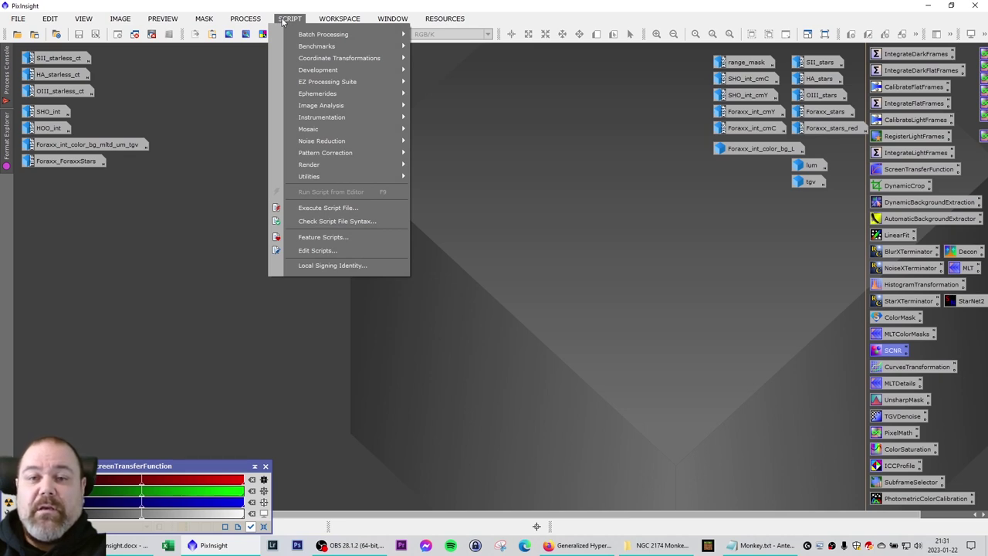
{"action": "mouse_move", "coordinate": [360, 179]}
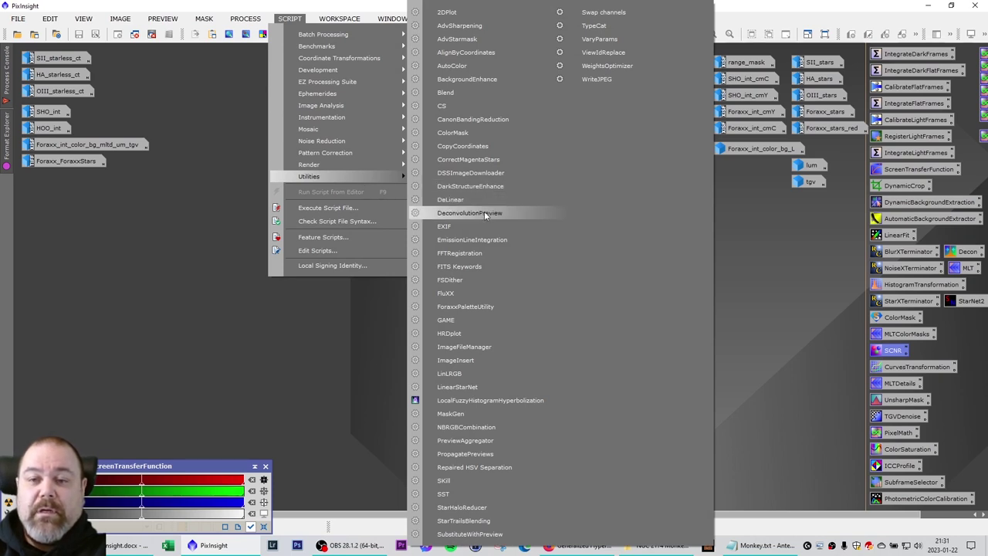
{"action": "left_click", "coordinate": [500, 307]}
{"action": "left_click_drag", "start_coordinate": [407, 90], "coordinate": [400, 84]}
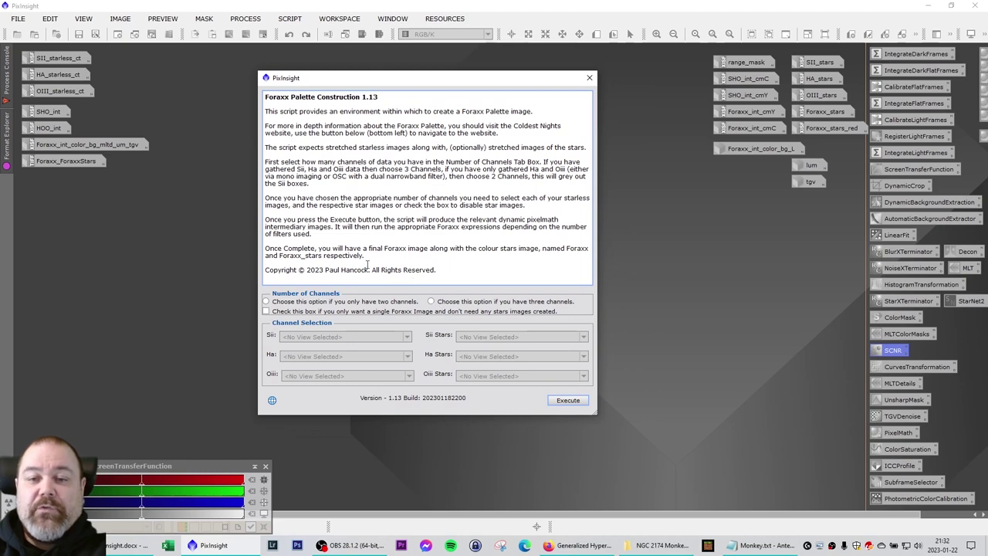
Step: Switch the Foraxx script from two channels to the three-channel option
{"action": "left_click_drag", "start_coordinate": [396, 83], "coordinate": [357, 74]}
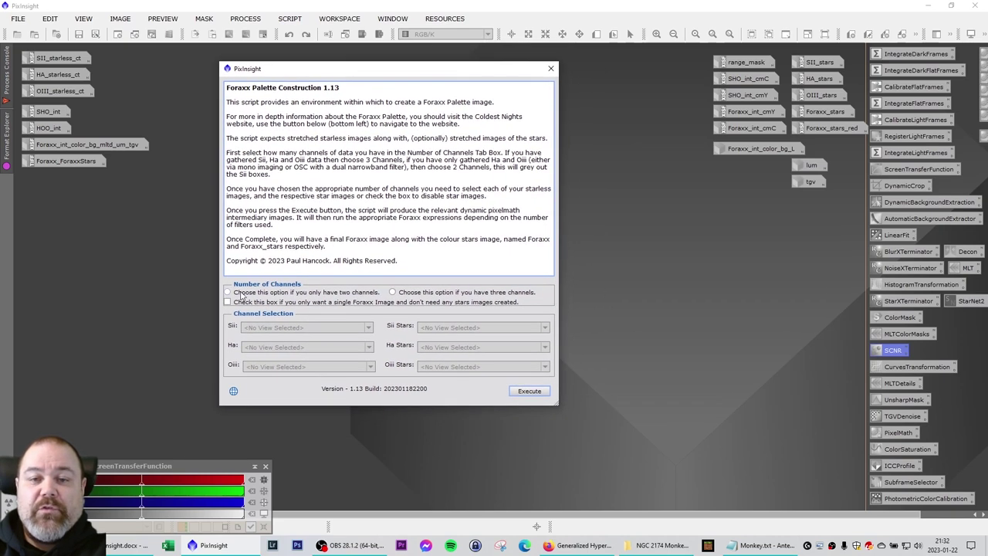
{"action": "left_click", "coordinate": [230, 292]}
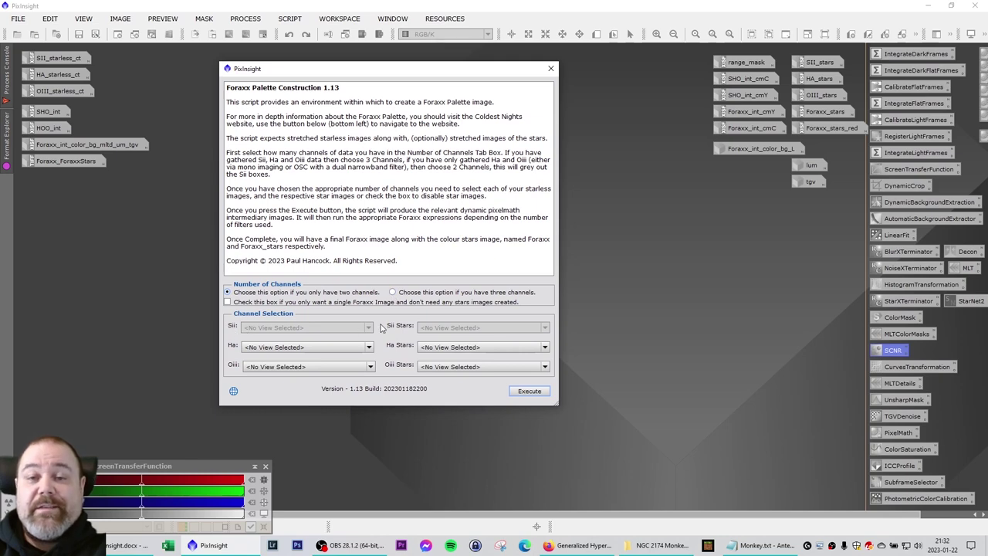
{"action": "left_click", "coordinate": [393, 292]}
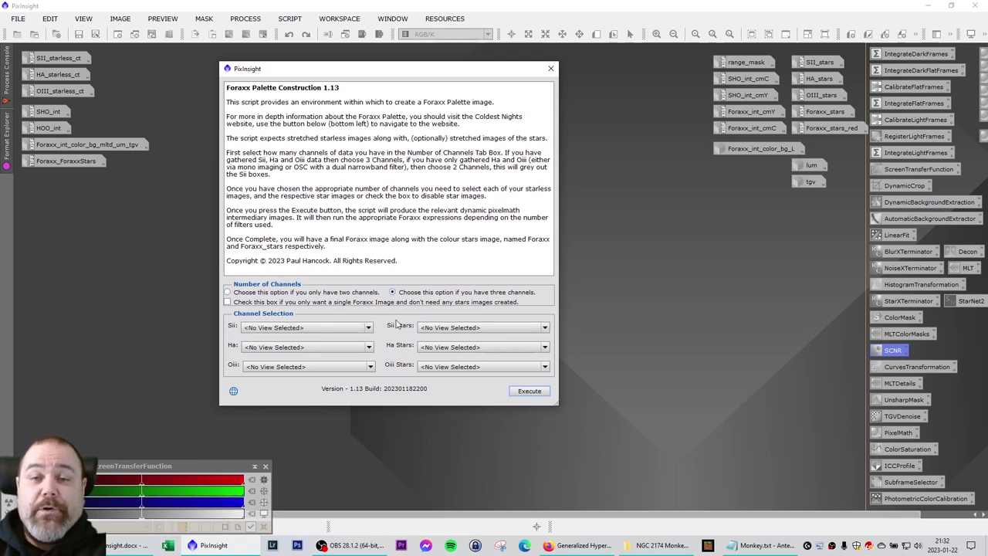
{"action": "left_click_drag", "start_coordinate": [391, 75], "coordinate": [421, 75]}
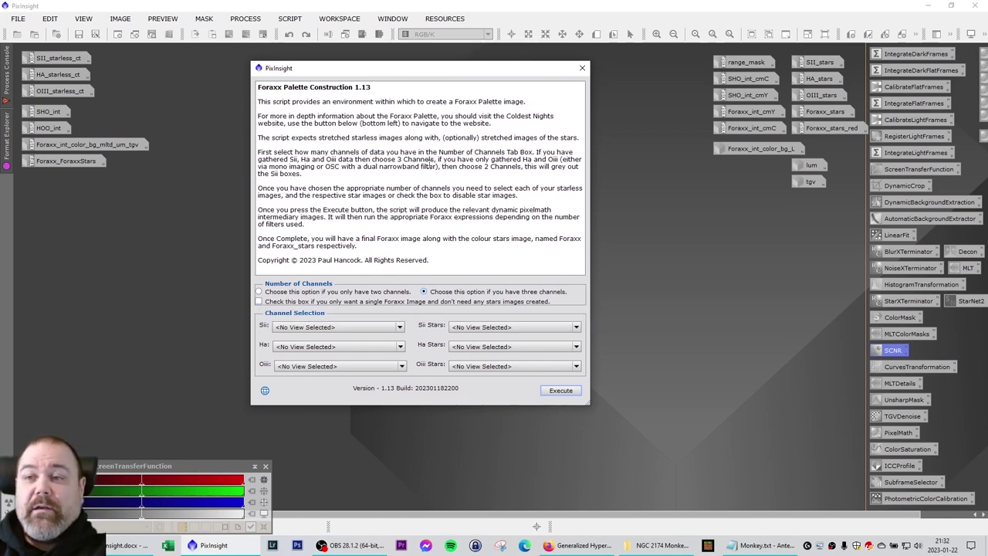
{"action": "left_click_drag", "start_coordinate": [422, 69], "coordinate": [399, 67]}
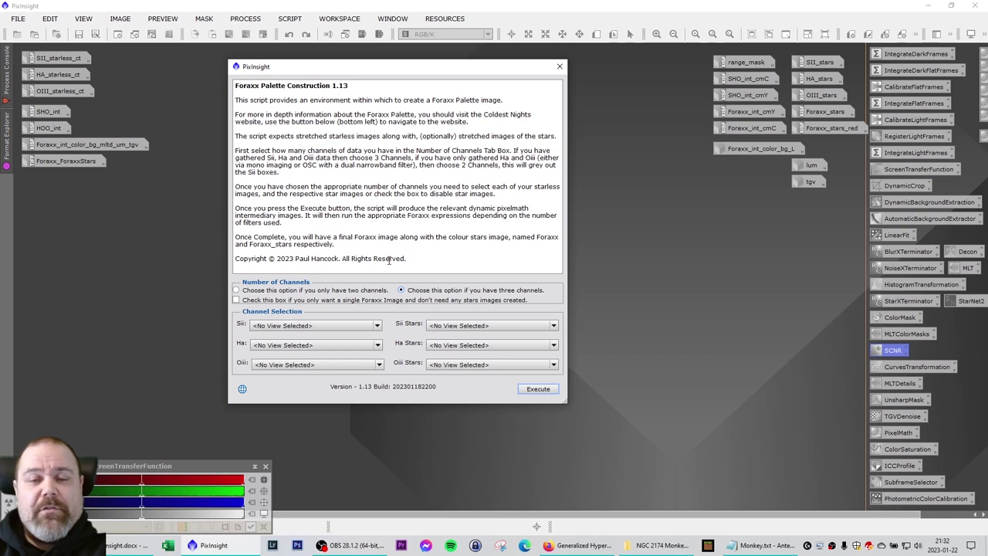
{"action": "left_click", "coordinate": [377, 325]}
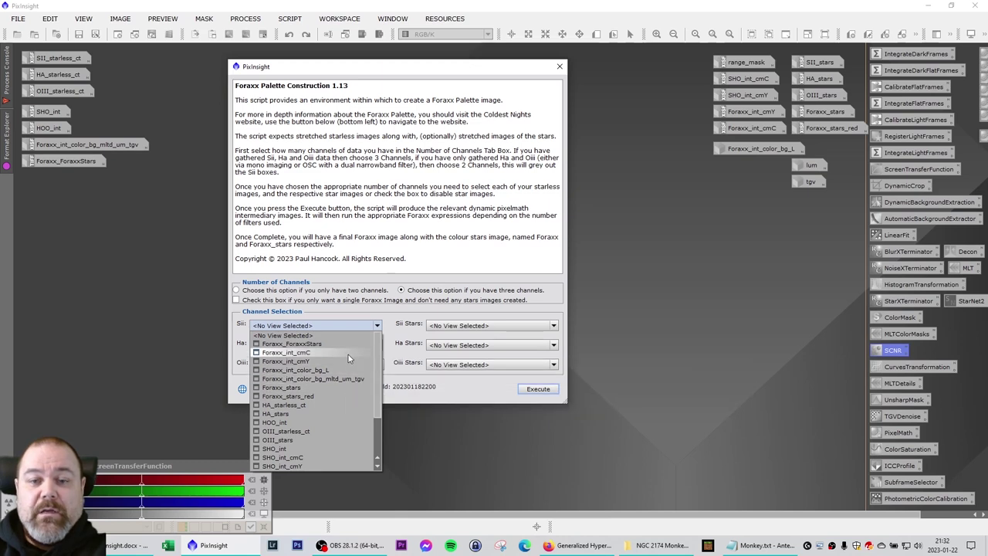
Step: Assign SII_starless_ct, HA_starless_ct and OIII_starless_ct as the Sii, Ha and Oiii inputs
{"action": "scroll", "coordinate": [348, 366], "scroll_direction": "down", "scroll_amount": 2}
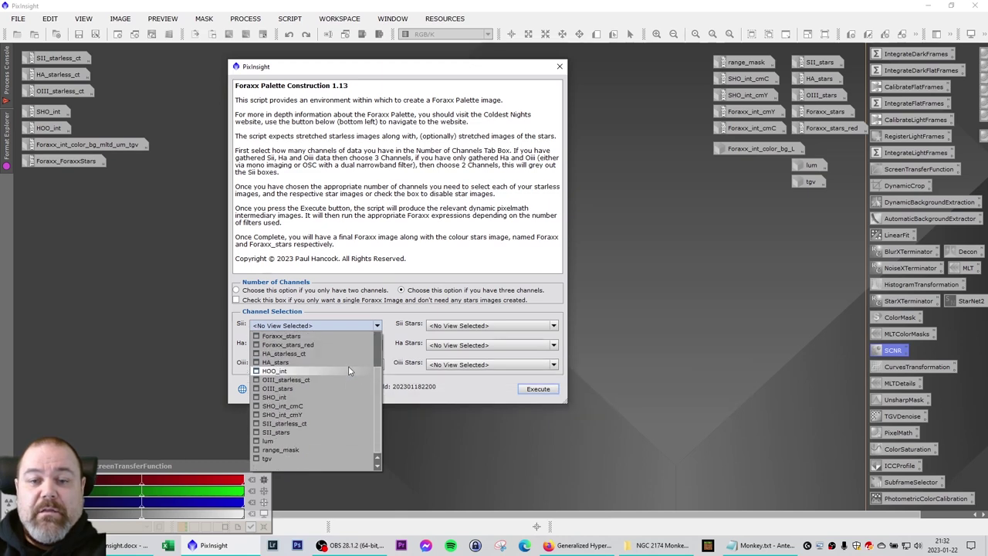
{"action": "left_click", "coordinate": [311, 423]}
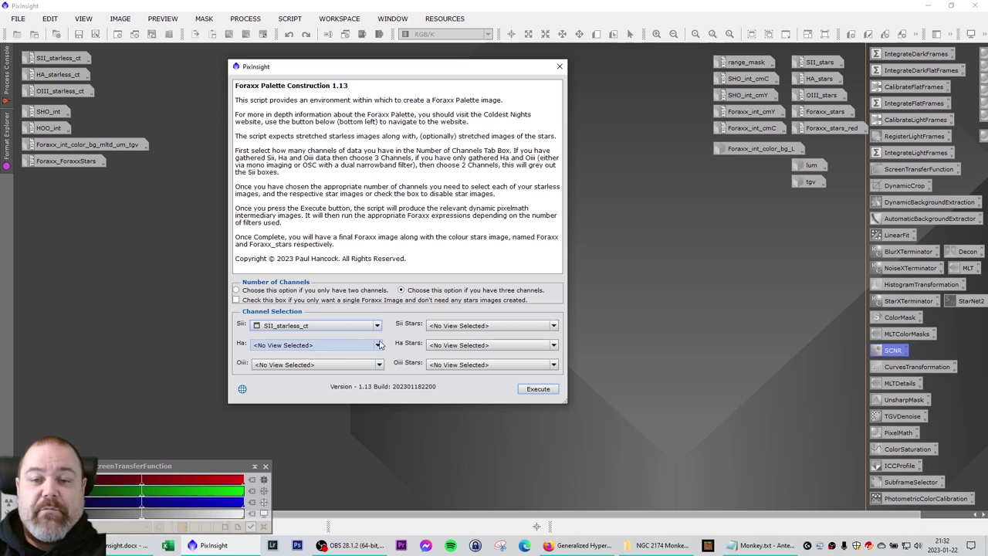
{"action": "left_click", "coordinate": [377, 347]}
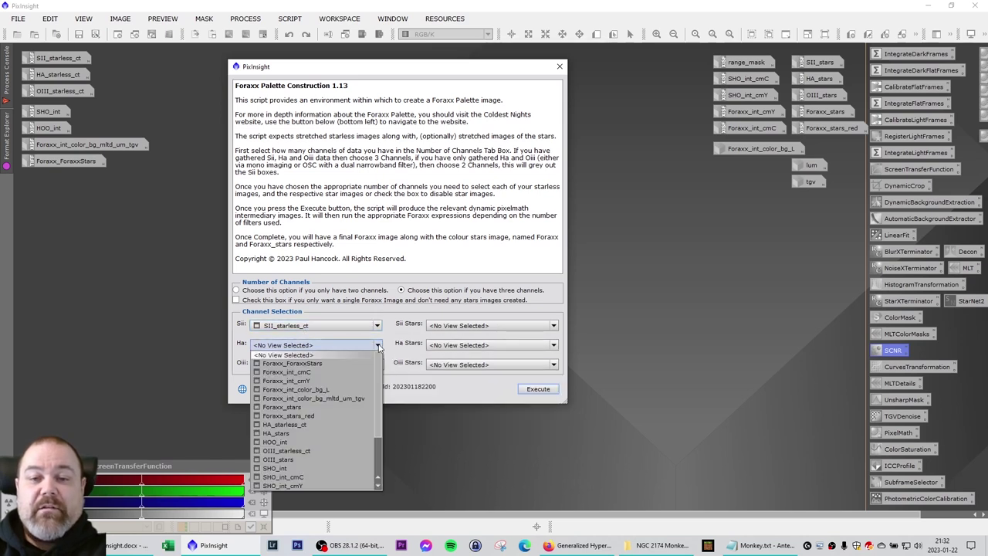
{"action": "left_click", "coordinate": [313, 426]}
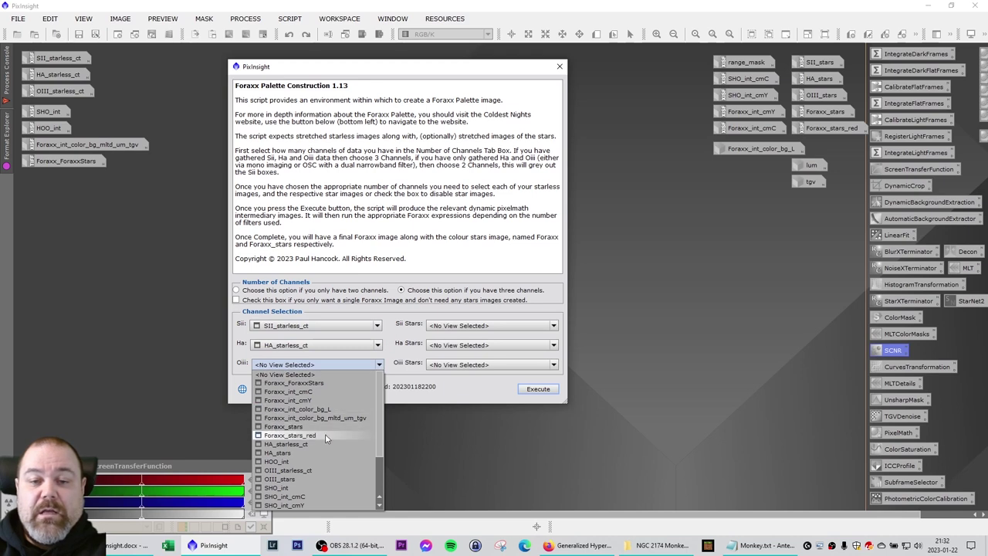
{"action": "left_click", "coordinate": [315, 471]}
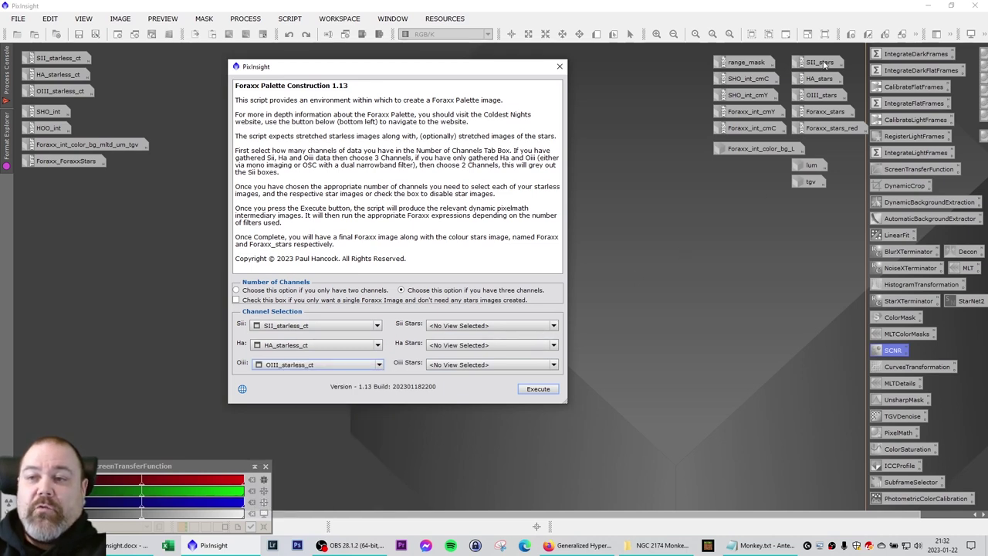
Step: Assign SII_stars, HA_stars and OIII_stars to the Sii, Ha and Oiii star inputs
{"action": "left_click_drag", "start_coordinate": [514, 70], "coordinate": [500, 70]}
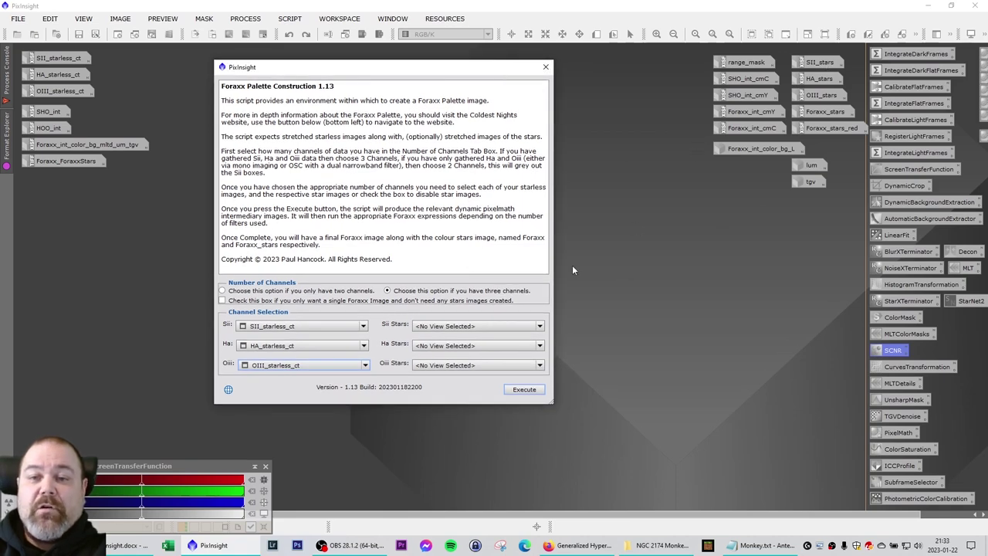
{"action": "left_click", "coordinate": [540, 326]}
{"action": "scroll", "coordinate": [486, 386], "scroll_direction": "down", "scroll_amount": 1}
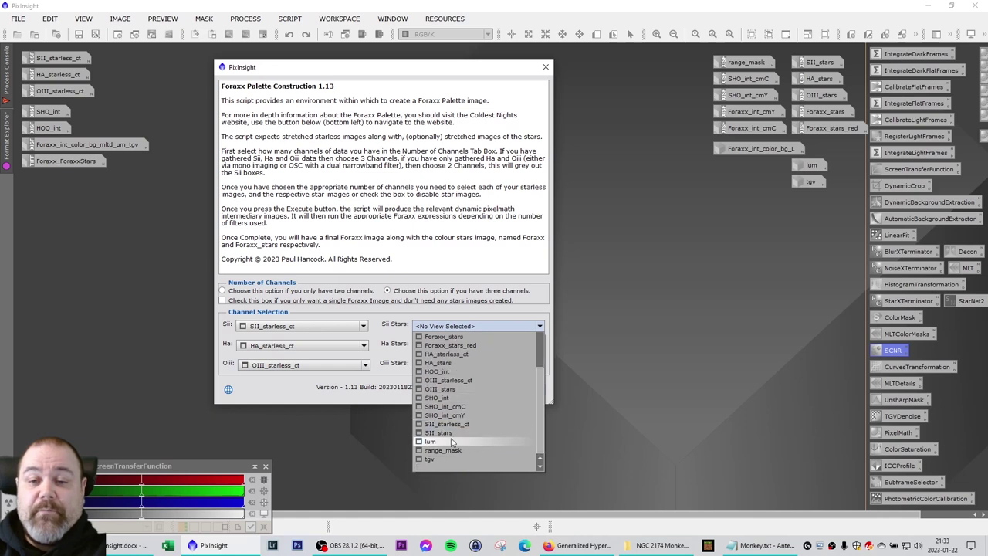
{"action": "left_click", "coordinate": [451, 459]}
{"action": "left_click", "coordinate": [541, 345]}
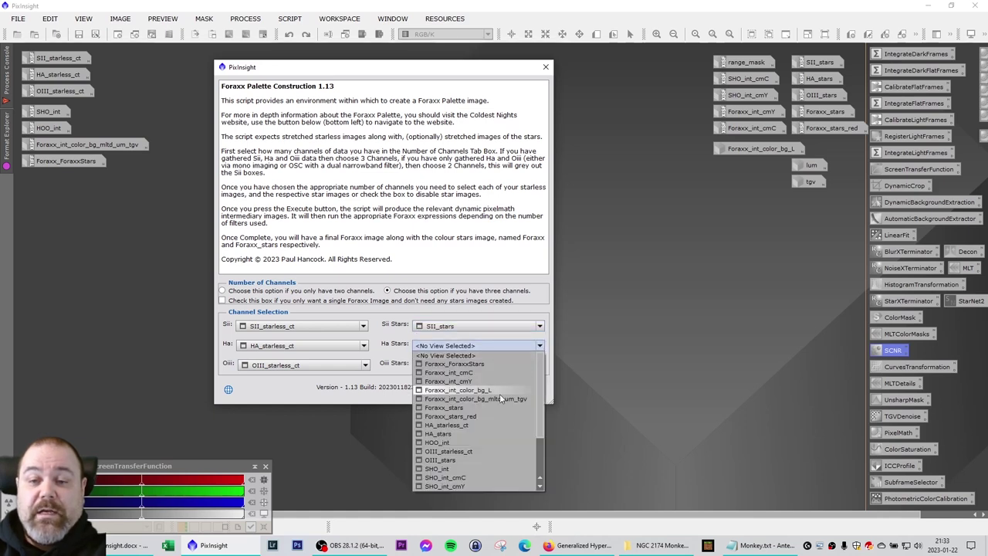
{"action": "left_click", "coordinate": [461, 434]}
{"action": "left_click", "coordinate": [540, 366]}
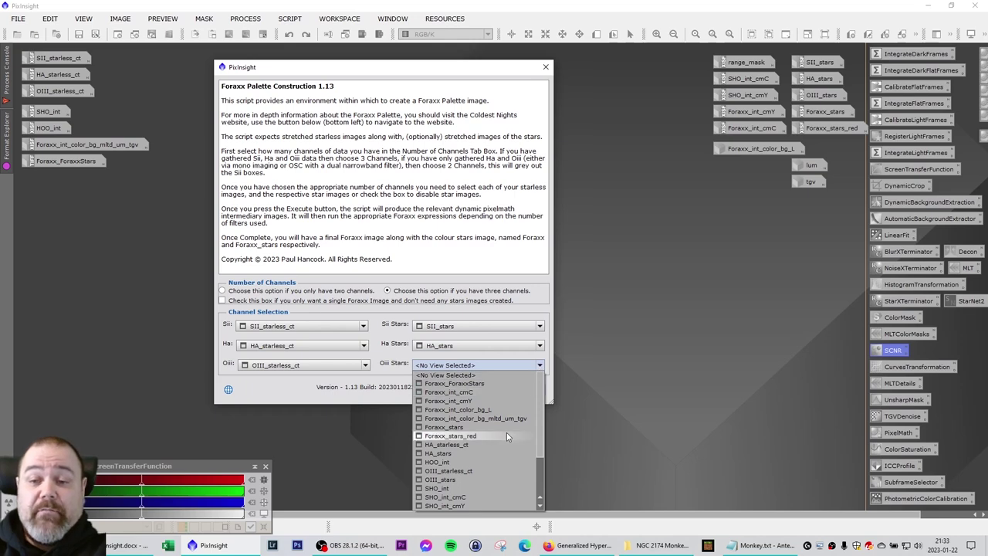
{"action": "left_click", "coordinate": [480, 452]}
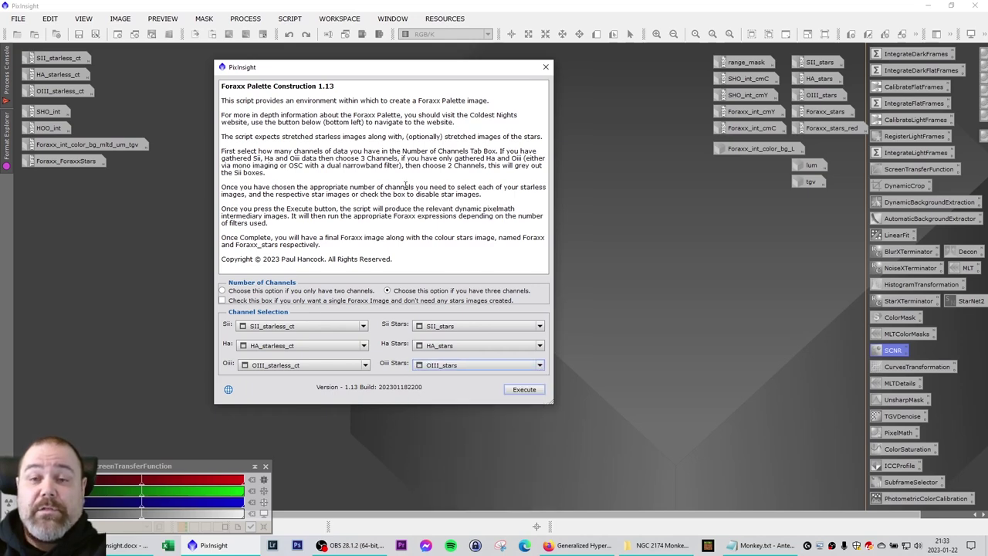
{"action": "left_click_drag", "start_coordinate": [377, 73], "coordinate": [409, 73]}
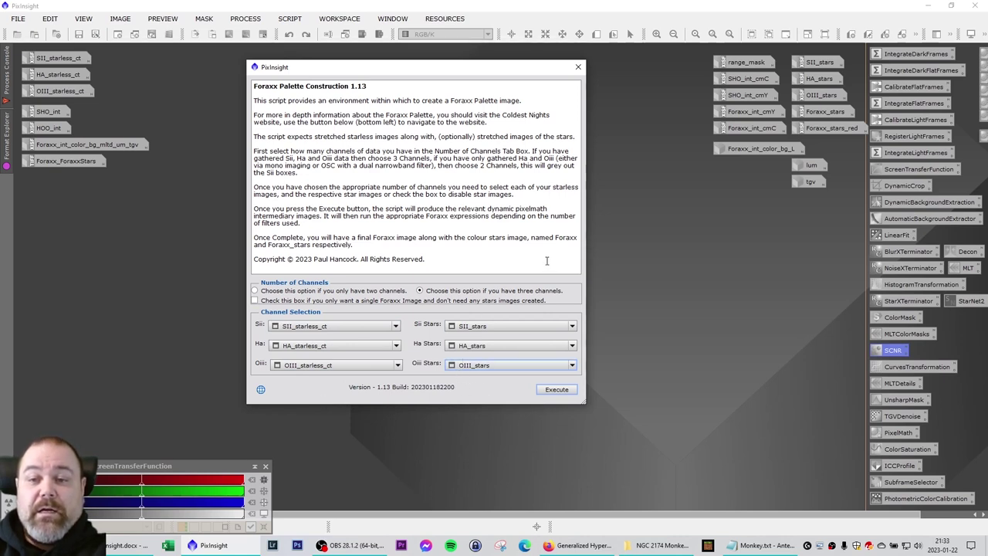
Step: Execute the Foraxx script, then close the intermediate ho image and move the o image aside
{"action": "left_click", "coordinate": [555, 389]}
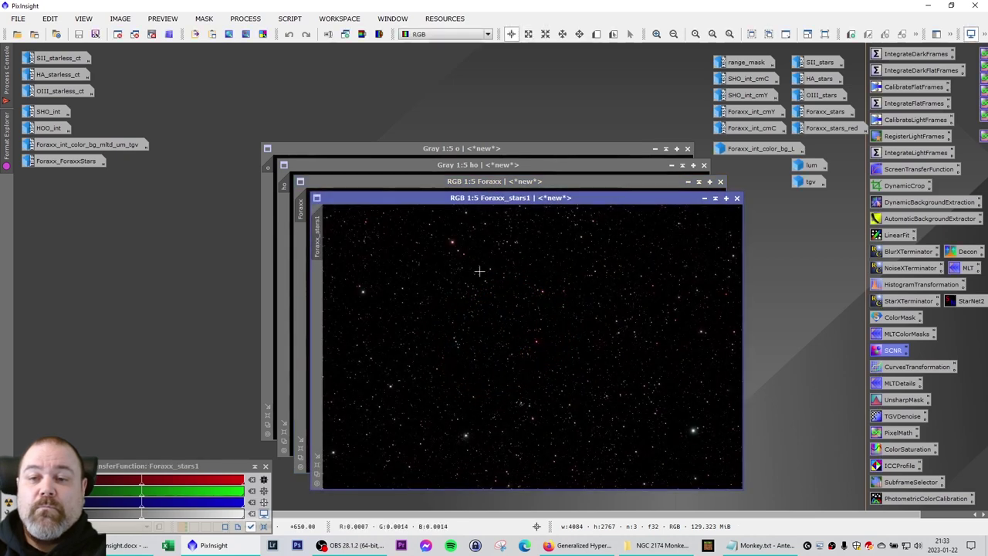
{"action": "left_click_drag", "start_coordinate": [538, 198], "coordinate": [595, 209]}
{"action": "left_click_drag", "start_coordinate": [516, 167], "coordinate": [345, 181]}
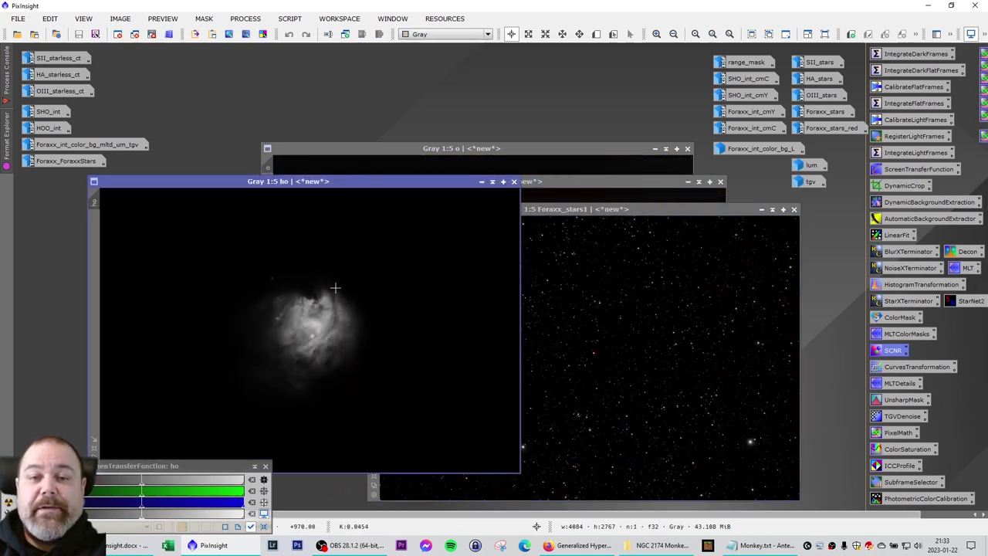
{"action": "left_click", "coordinate": [514, 183]}
{"action": "left_click_drag", "start_coordinate": [502, 148], "coordinate": [322, 181]}
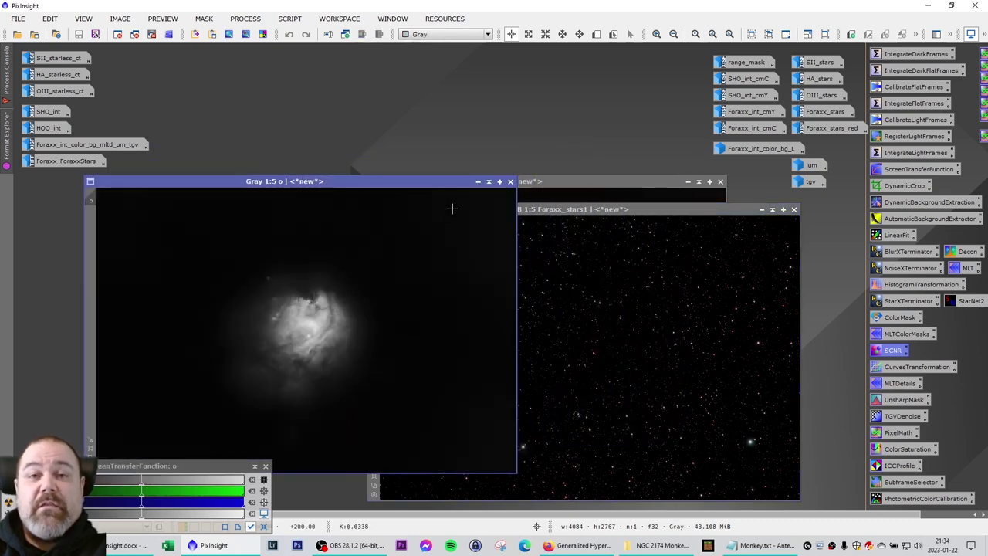
Step: Close the intermediate o image and zoom into Foraxx_stars1 to inspect the stars
{"action": "left_click", "coordinate": [510, 181]}
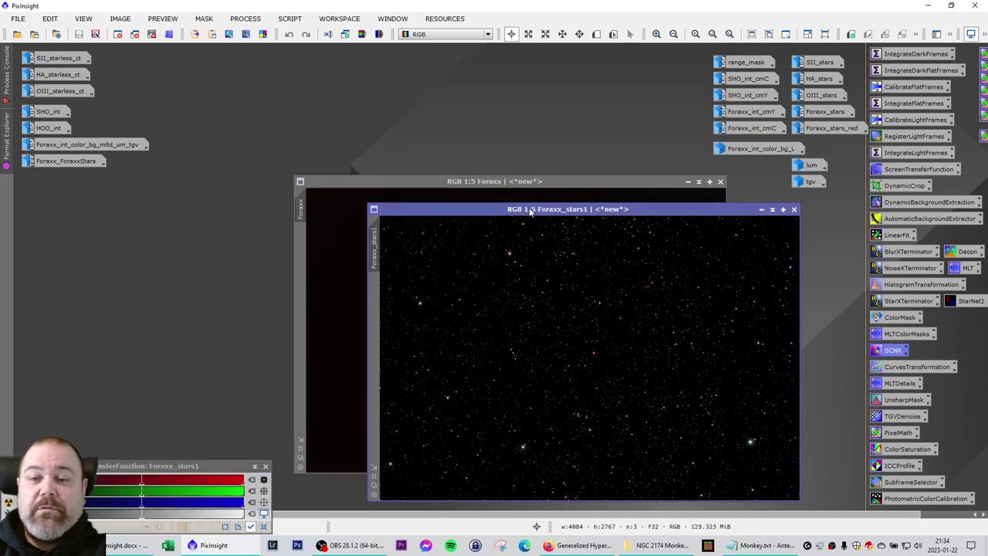
{"action": "left_click_drag", "start_coordinate": [528, 209], "coordinate": [386, 75]}
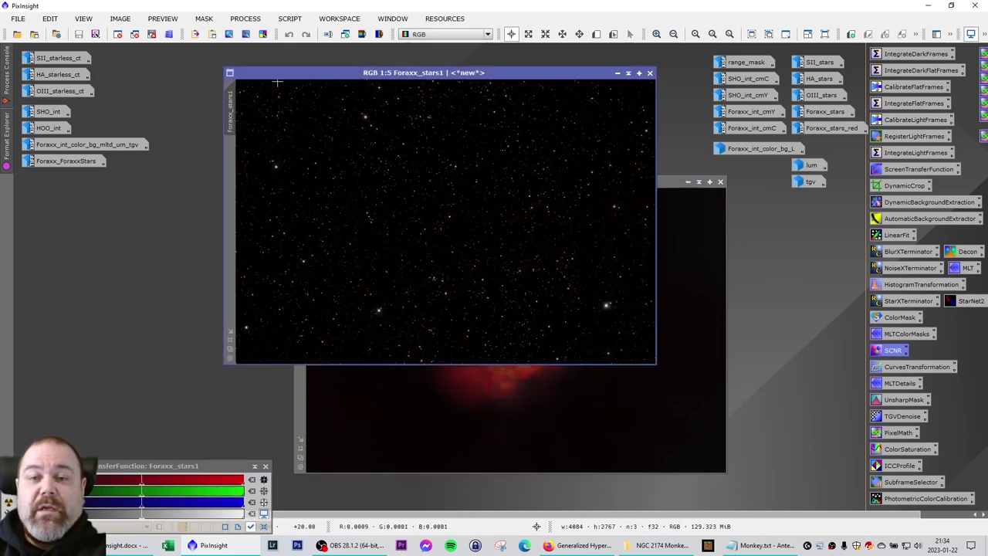
{"action": "scroll", "coordinate": [402, 155], "scroll_direction": "down", "scroll_amount": 2}
{"action": "scroll", "coordinate": [402, 155], "scroll_direction": "up", "scroll_amount": 6}
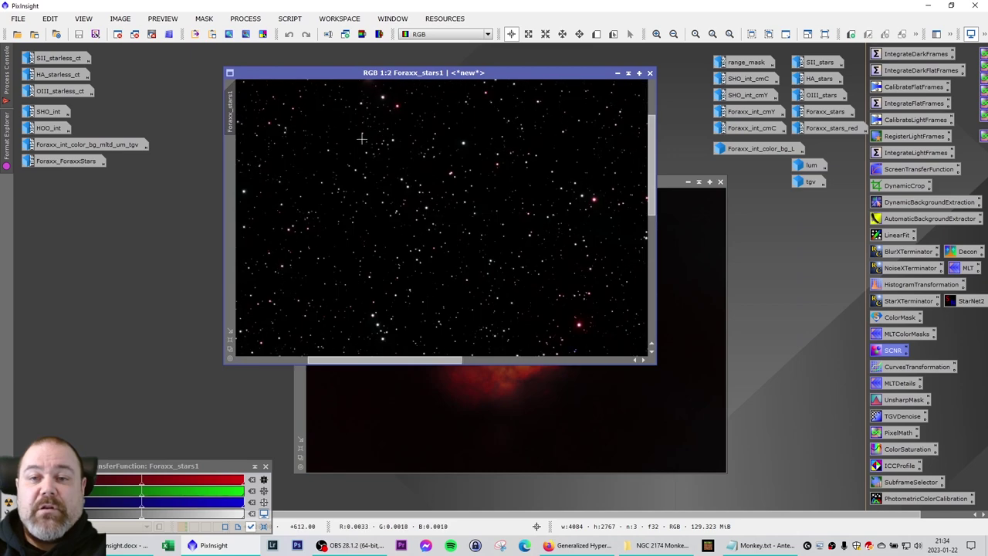
{"action": "scroll", "coordinate": [424, 143], "scroll_direction": "down", "scroll_amount": 4}
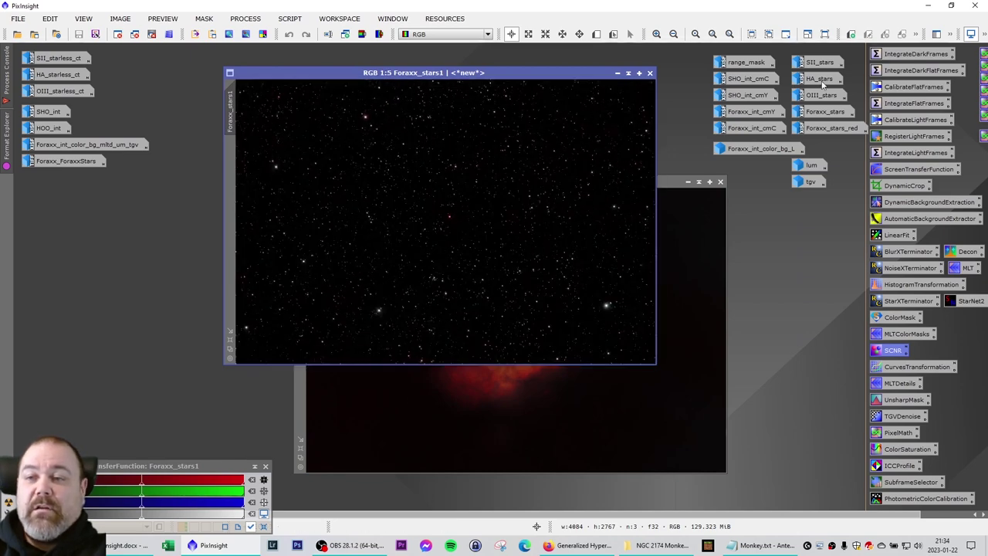
Step: Minimize Foraxx_stars1 beside the other icons and reposition the Foraxx image
{"action": "left_click", "coordinate": [618, 75]}
{"action": "left_click_drag", "start_coordinate": [467, 222], "coordinate": [663, 71]}
{"action": "left_click_drag", "start_coordinate": [490, 183], "coordinate": [333, 165]}
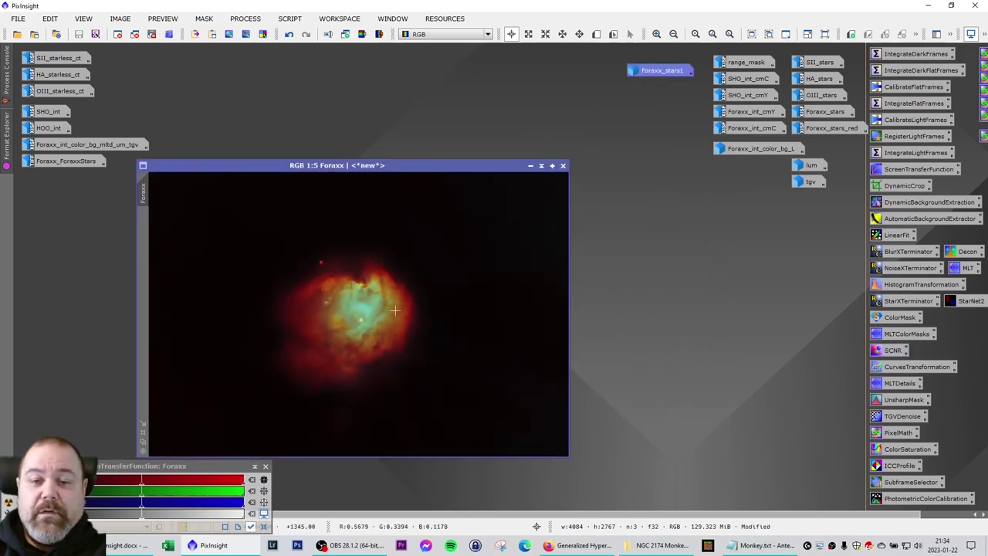
Step: Reopen SHO_int and HOO_int from their icons alongside the Foraxx image
{"action": "scroll", "coordinate": [305, 289], "scroll_direction": "up", "scroll_amount": 1}
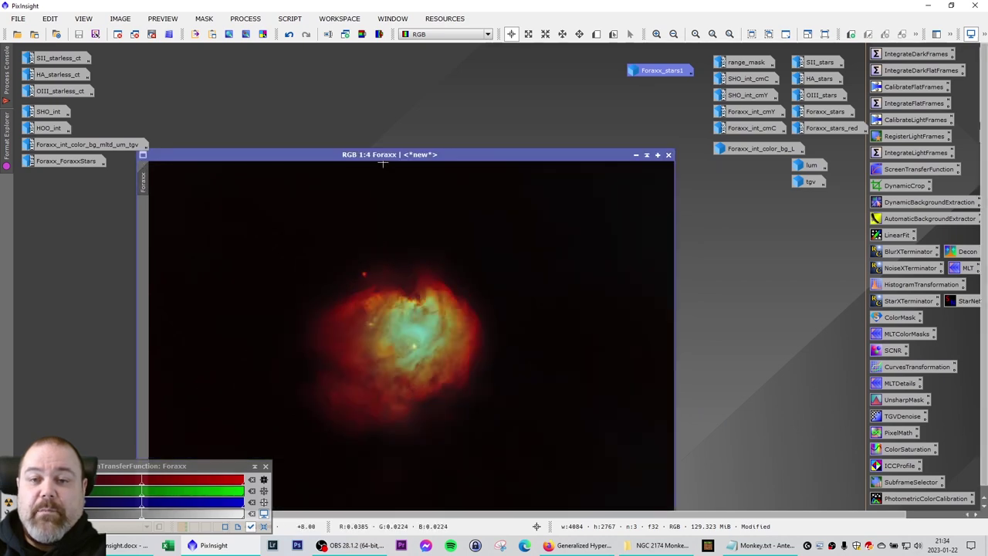
{"action": "left_click_drag", "start_coordinate": [383, 162], "coordinate": [526, 124]}
{"action": "double_click", "coordinate": [48, 112]}
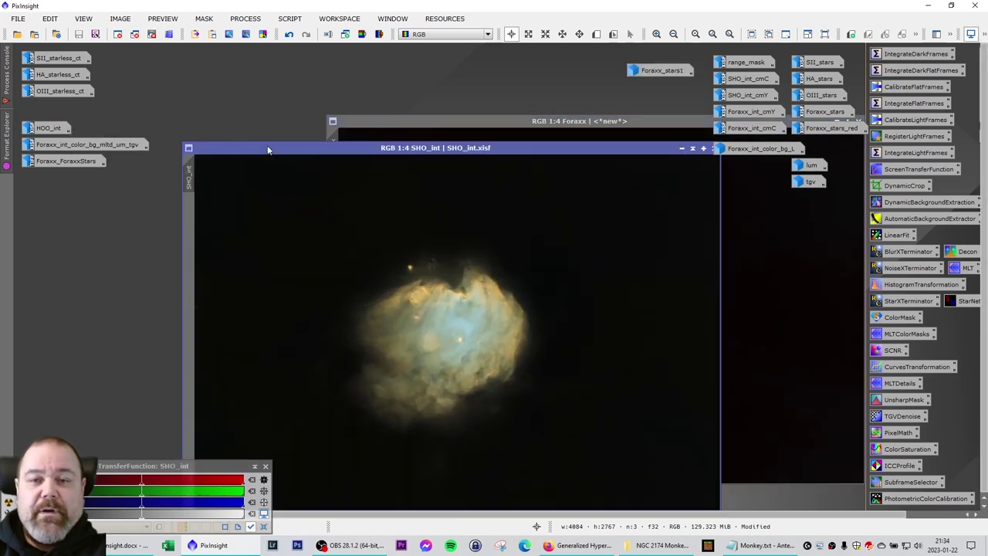
{"action": "left_click_drag", "start_coordinate": [465, 148], "coordinate": [274, 127]}
{"action": "left_click", "coordinate": [592, 124]}
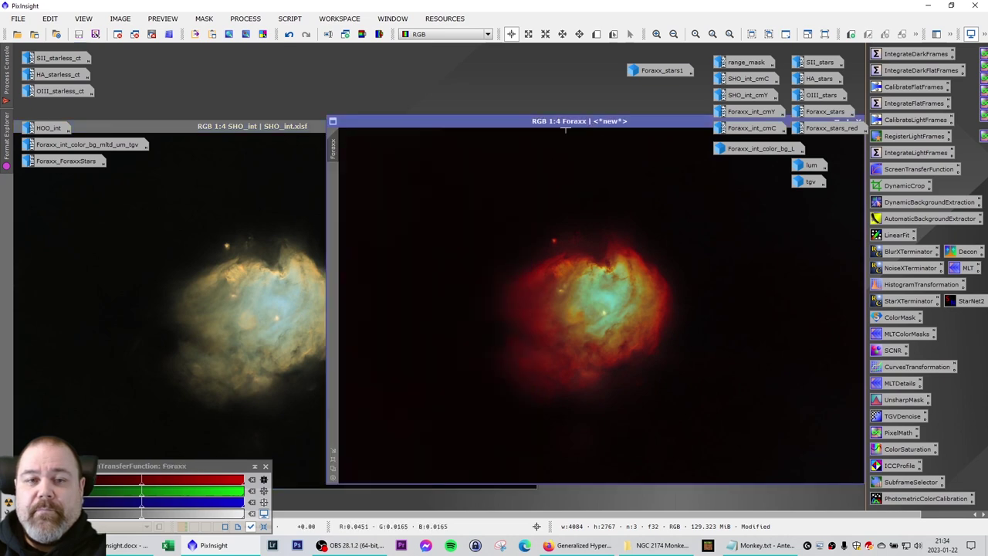
{"action": "double_click", "coordinate": [44, 128]}
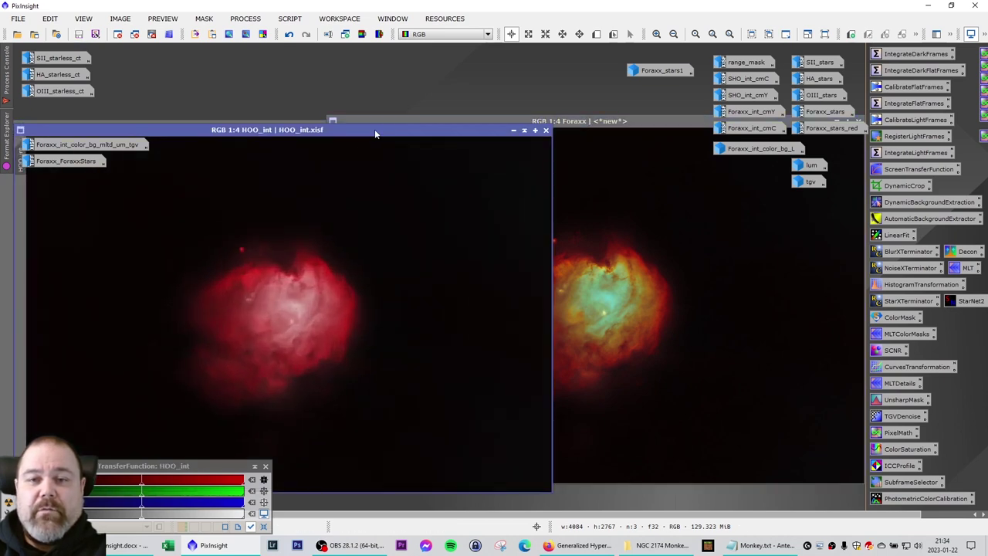
{"action": "mouse_move", "coordinate": [374, 128]}
{"action": "left_mouse_down"}
{"action": "mouse_move", "coordinate": [388, 116]}
{"action": "mouse_move", "coordinate": [373, 121]}
{"action": "left_mouse_up"}
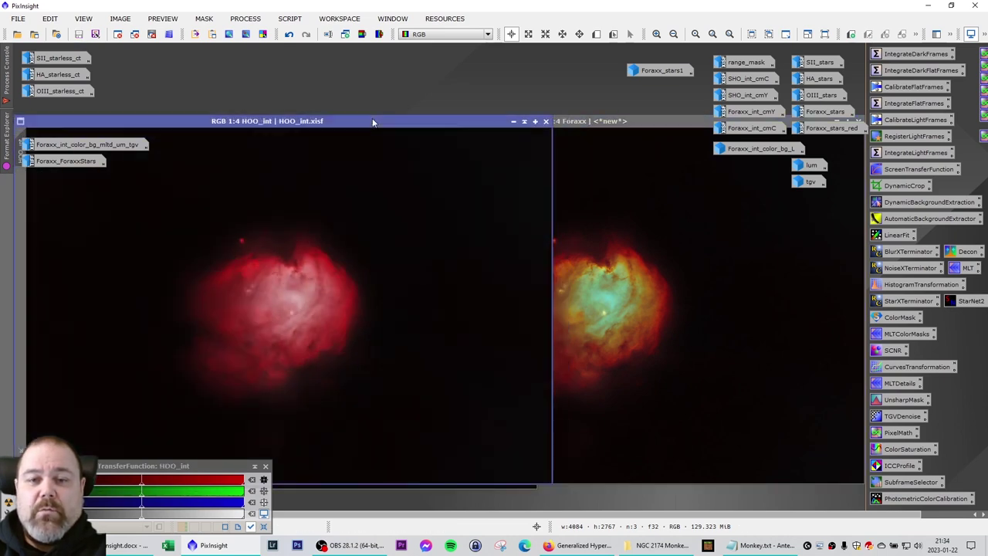
{"action": "left_click", "coordinate": [565, 120]}
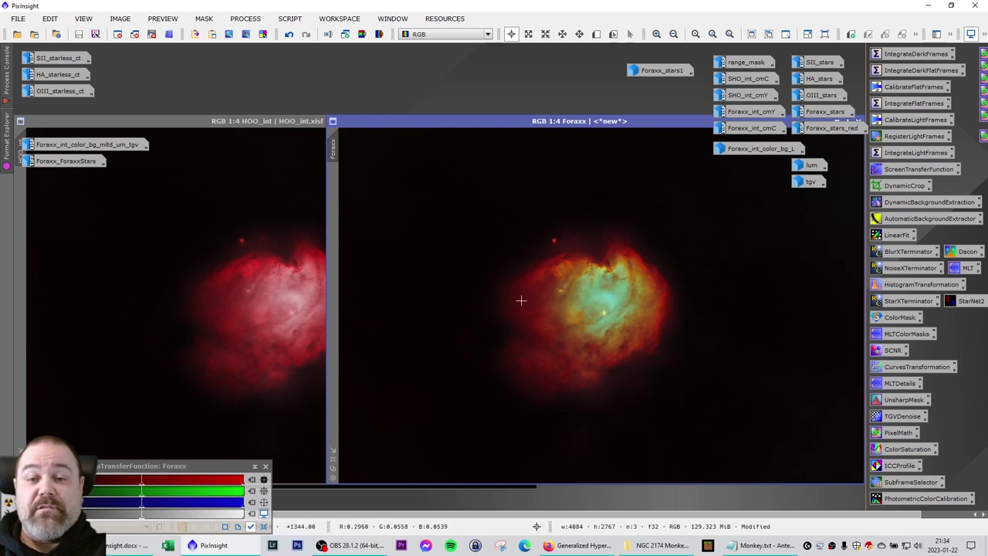
Step: Compare HOO_int and SHO_int against Foraxx, then minimize both back to icons
{"action": "left_click_drag", "start_coordinate": [420, 122], "coordinate": [481, 133]}
{"action": "left_click", "coordinate": [328, 122]}
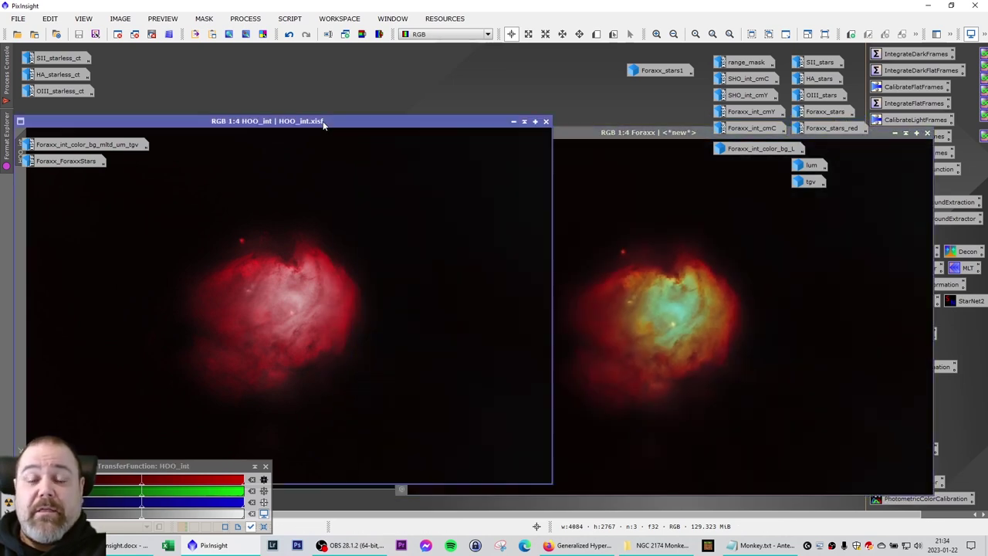
{"action": "left_click_drag", "start_coordinate": [291, 120], "coordinate": [523, 106]}
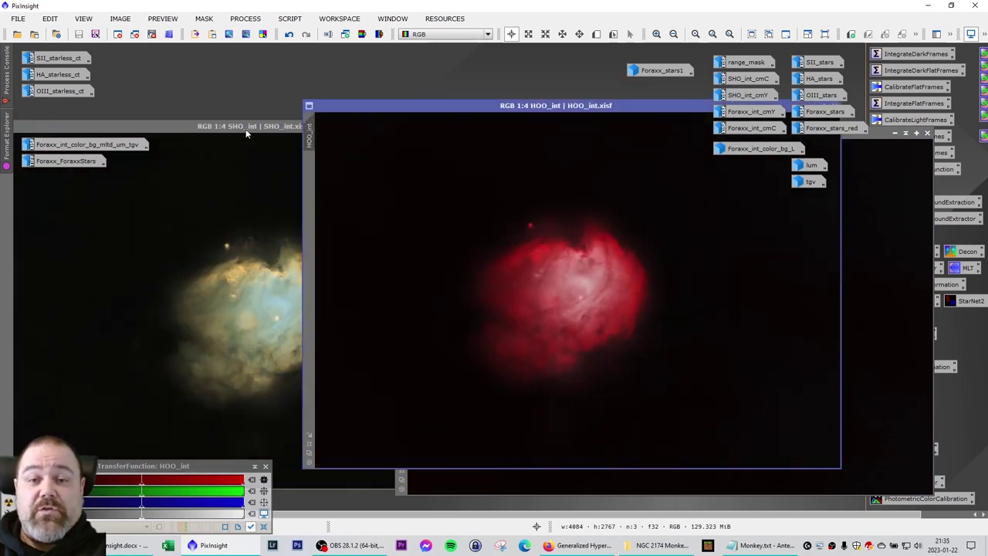
{"action": "left_click", "coordinate": [252, 135]}
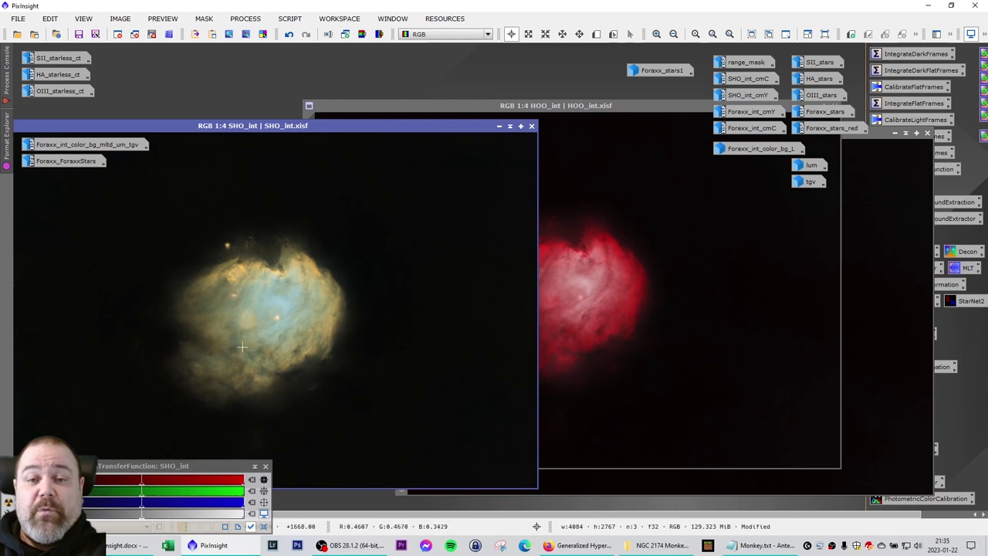
{"action": "left_click", "coordinate": [499, 126]}
{"action": "left_click_drag", "start_coordinate": [557, 109], "coordinate": [386, 124]}
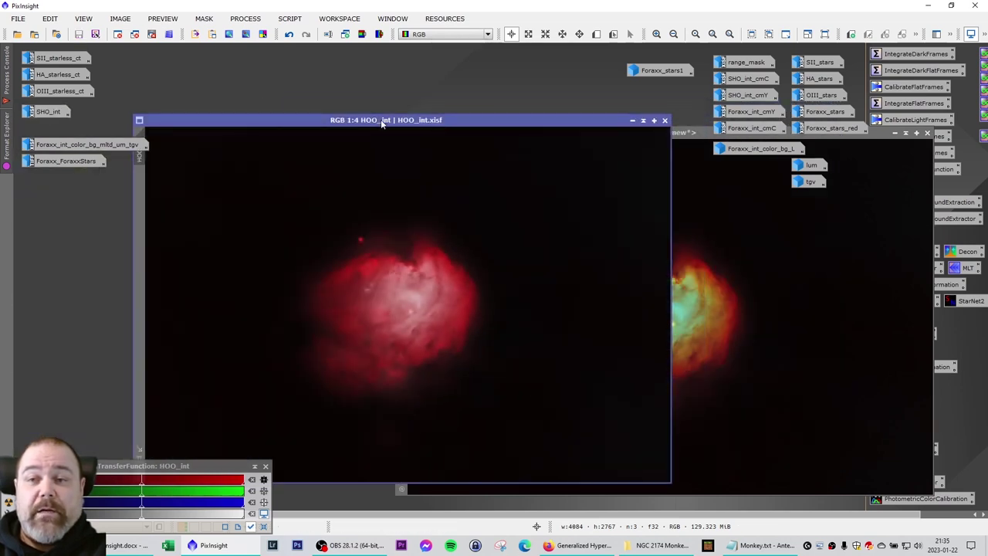
{"action": "left_click", "coordinate": [633, 120]}
{"action": "left_click_drag", "start_coordinate": [635, 132], "coordinate": [406, 98]}
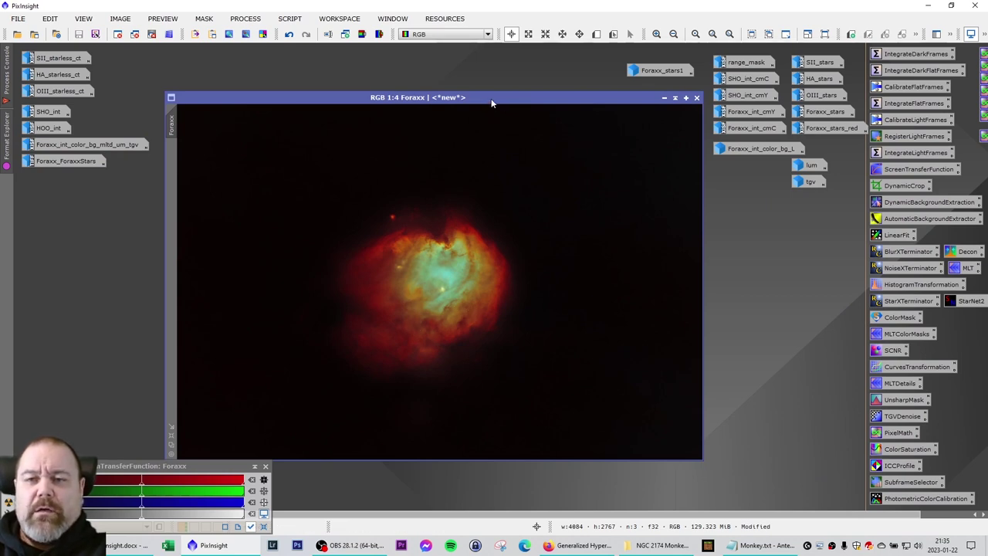
{"action": "left_click_drag", "start_coordinate": [492, 102], "coordinate": [481, 93]}
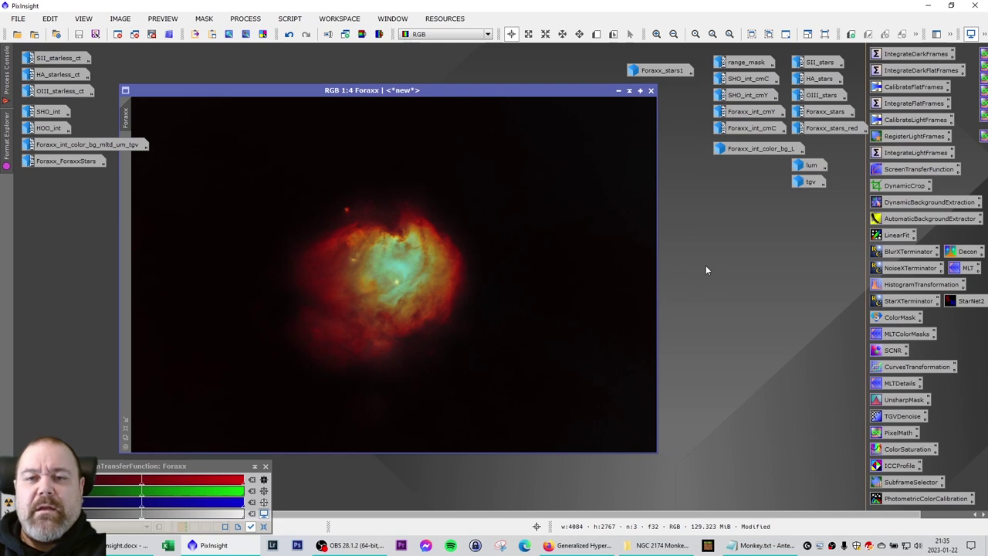
Step: Open the Foraxx_int_cmC core mask image and move it off the nebula
{"action": "double_click", "coordinate": [749, 134]}
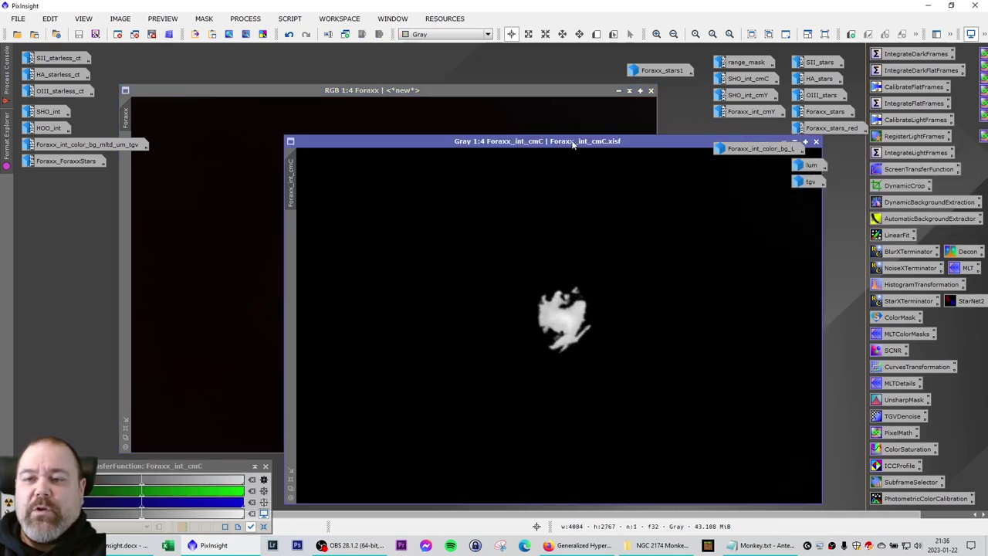
{"action": "left_click_drag", "start_coordinate": [574, 142], "coordinate": [698, 125]}
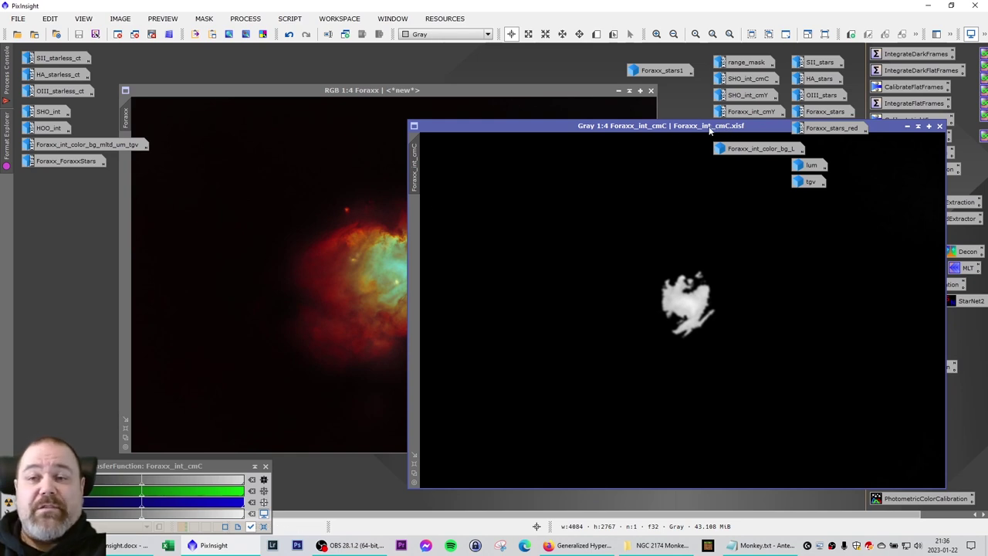
{"action": "left_click_drag", "start_coordinate": [691, 131], "coordinate": [605, 122]}
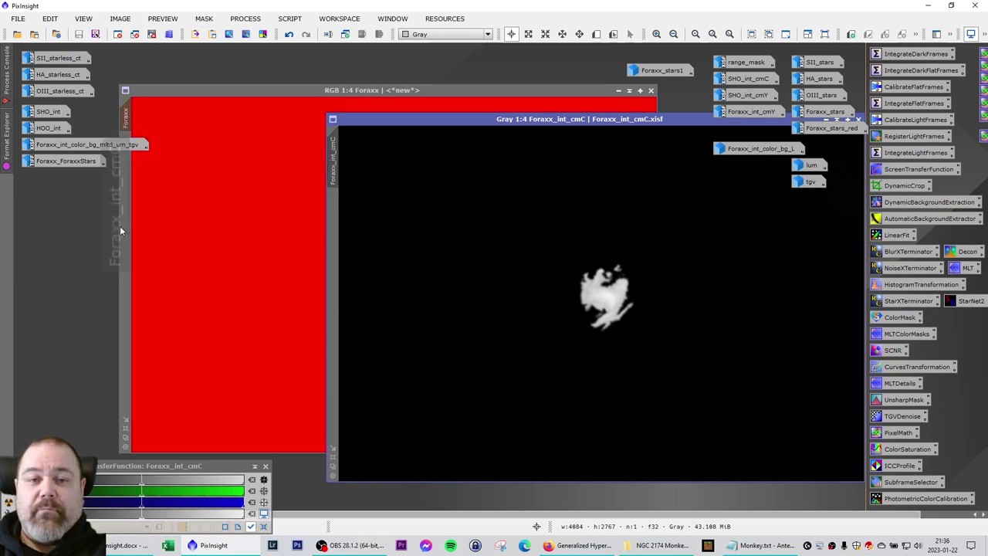
Step: Set Foraxx_int_cmC as the Foraxx mask, minimize it, and hide the mask overlay
{"action": "left_click_drag", "start_coordinate": [704, 121], "coordinate": [575, 156]}
{"action": "left_click", "coordinate": [661, 154]}
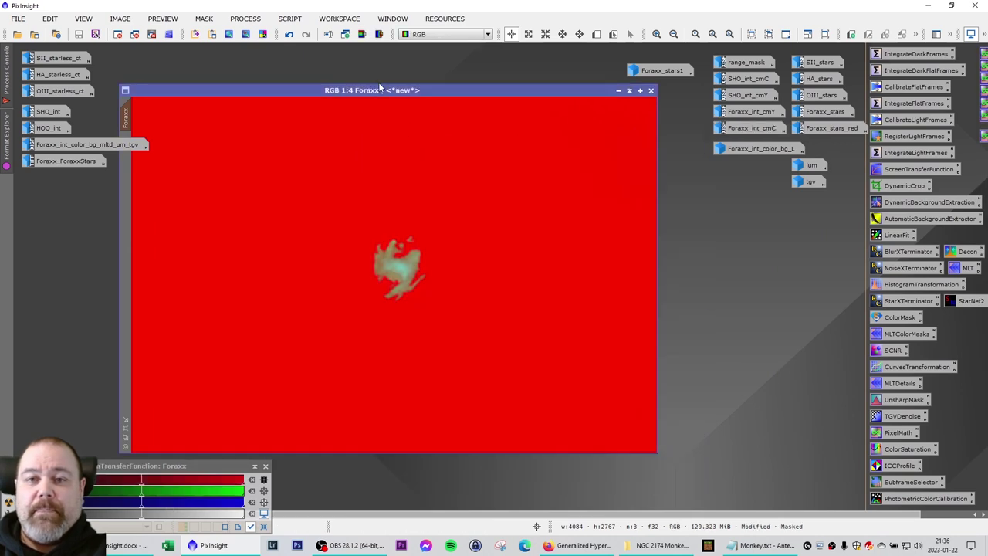
{"action": "left_click_drag", "start_coordinate": [376, 91], "coordinate": [409, 99]}
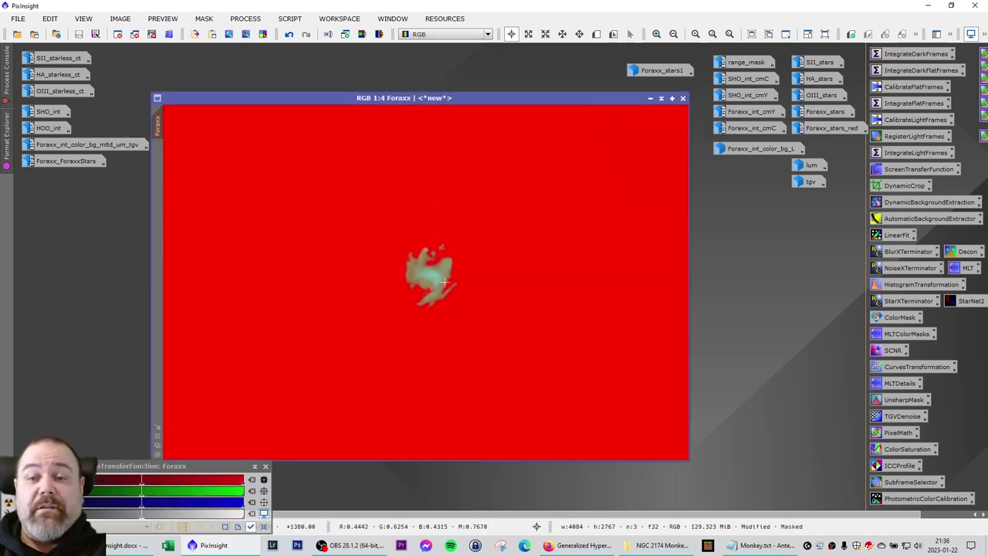
{"action": "left_click_drag", "start_coordinate": [275, 93], "coordinate": [259, 88]}
{"action": "left_click", "coordinate": [204, 19]}
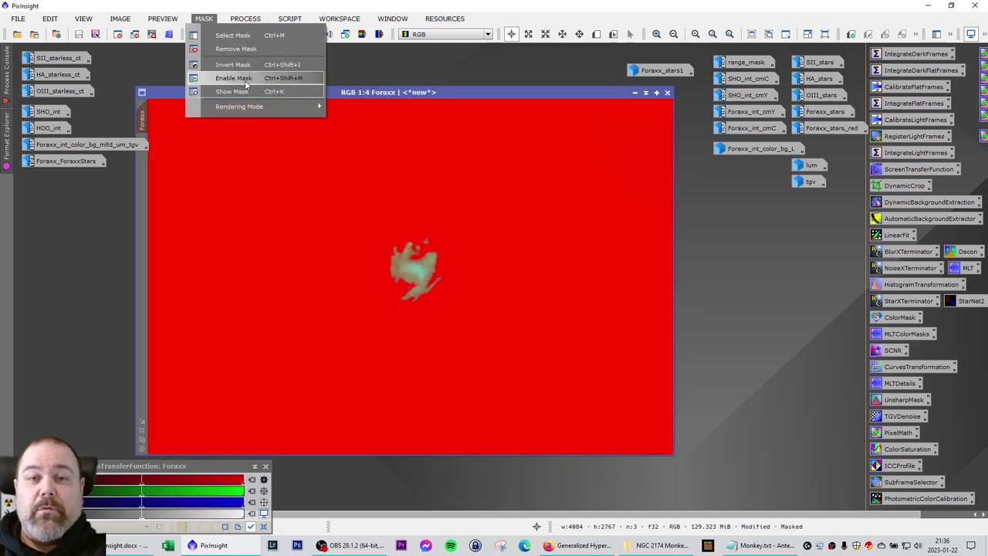
{"action": "left_click", "coordinate": [216, 80]}
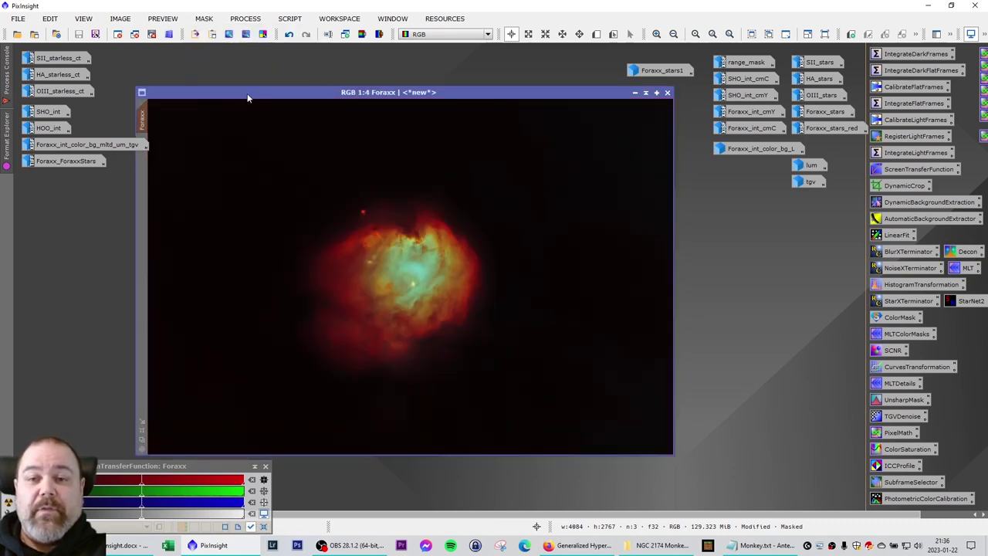
Step: Open CurvesTransformation on the blue channel with a real-time preview over Foraxx
{"action": "double_click", "coordinate": [917, 367]}
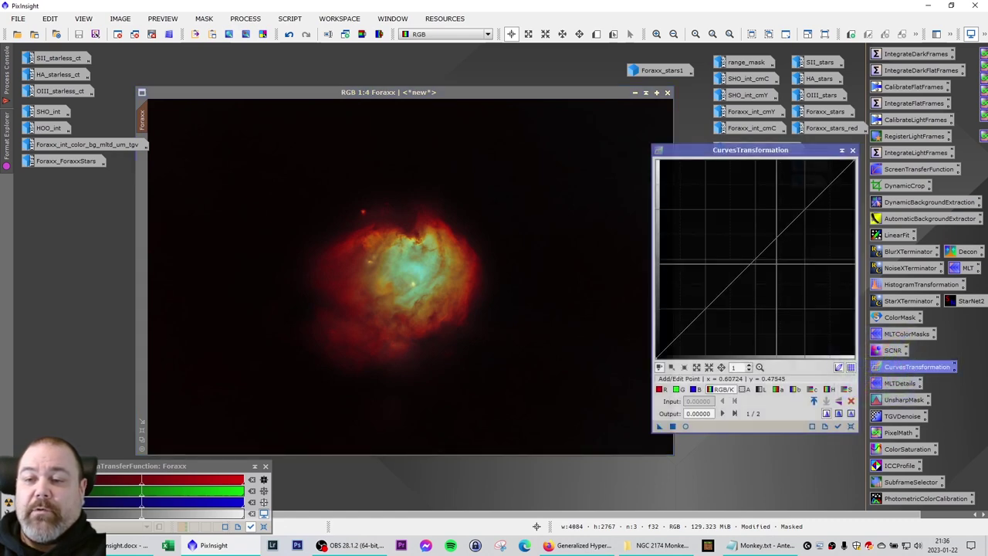
{"action": "left_click_drag", "start_coordinate": [758, 154], "coordinate": [738, 166]}
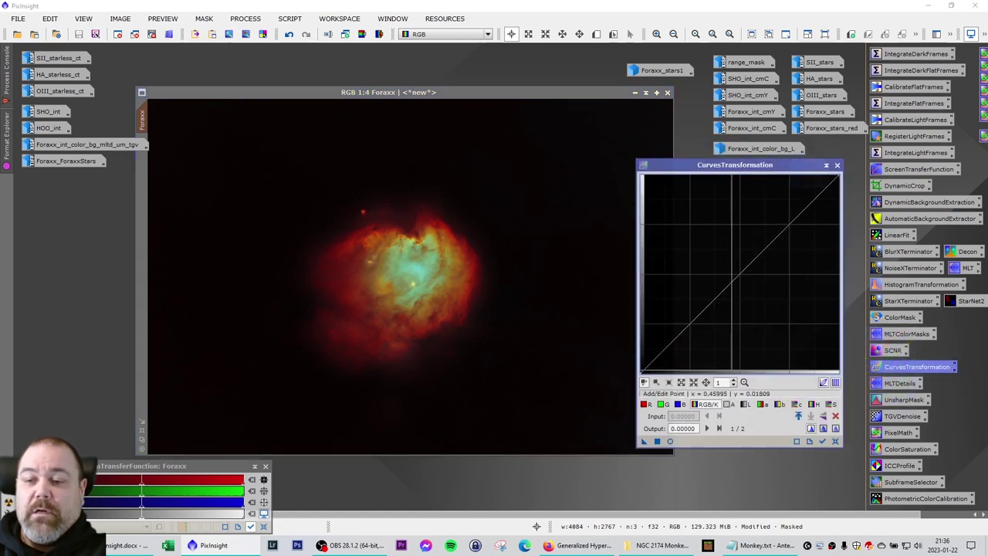
{"action": "left_click", "coordinate": [682, 405]}
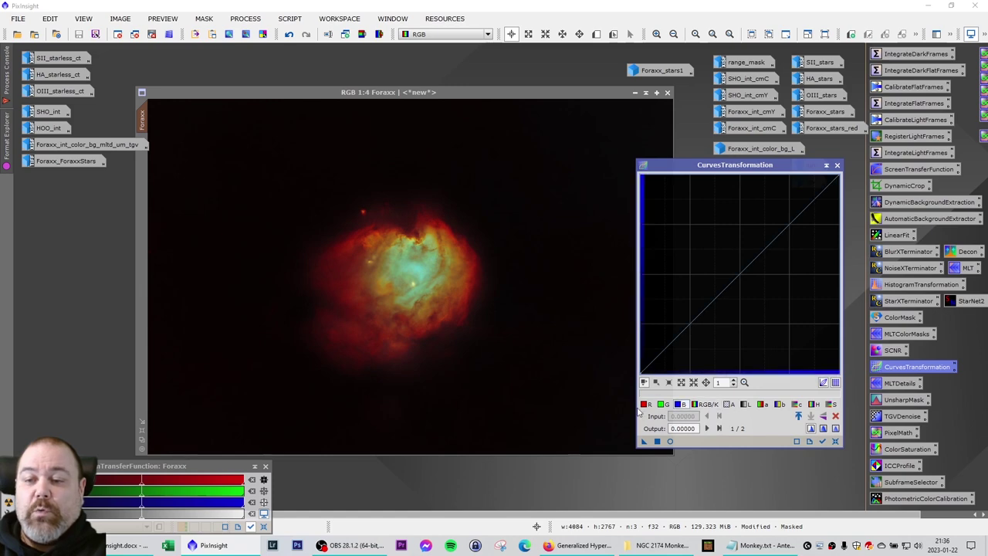
{"action": "left_click", "coordinate": [668, 441]}
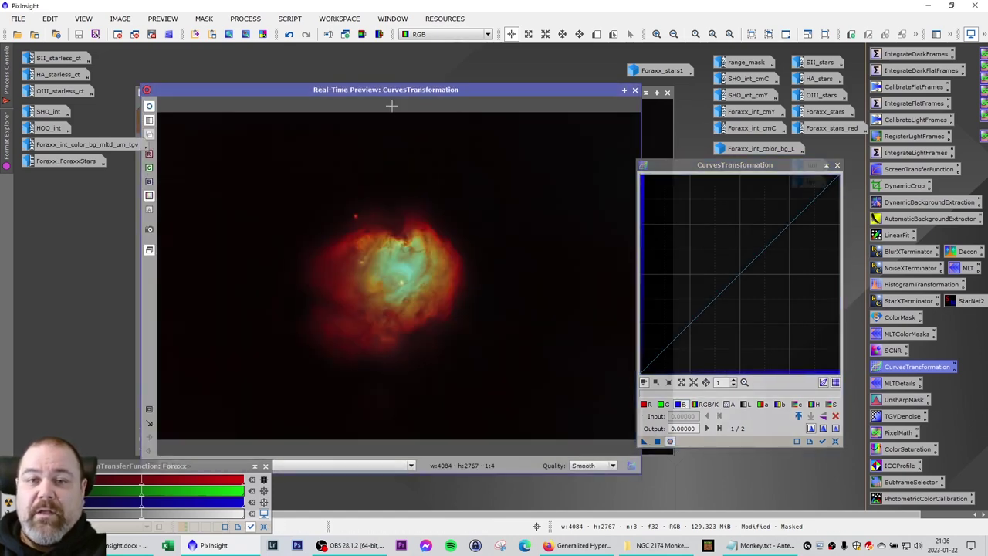
{"action": "left_click_drag", "start_coordinate": [389, 91], "coordinate": [352, 96]}
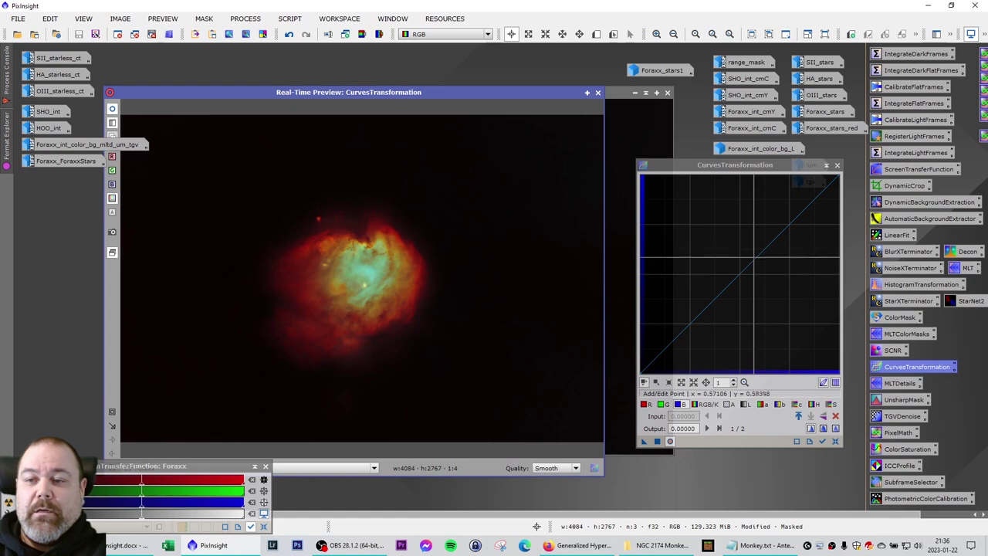
Step: Lift the blue midtones (0.55814 → 0.69767) on the masked Foraxx core and close the tool
{"action": "left_click_drag", "start_coordinate": [739, 274], "coordinate": [738, 239]}
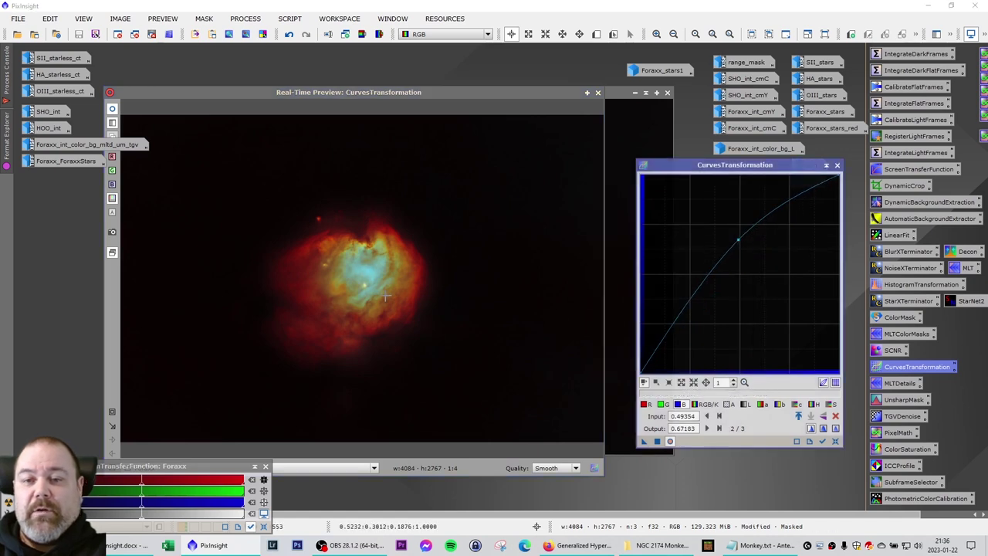
{"action": "left_click", "coordinate": [836, 441]}
{"action": "left_click_drag", "start_coordinate": [756, 257], "coordinate": [693, 206]}
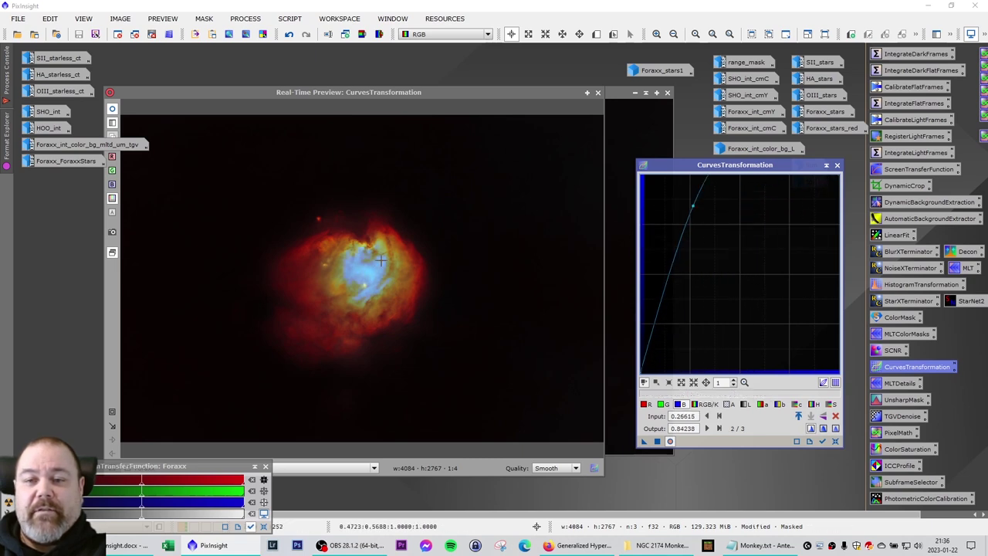
{"action": "left_click", "coordinate": [835, 440]}
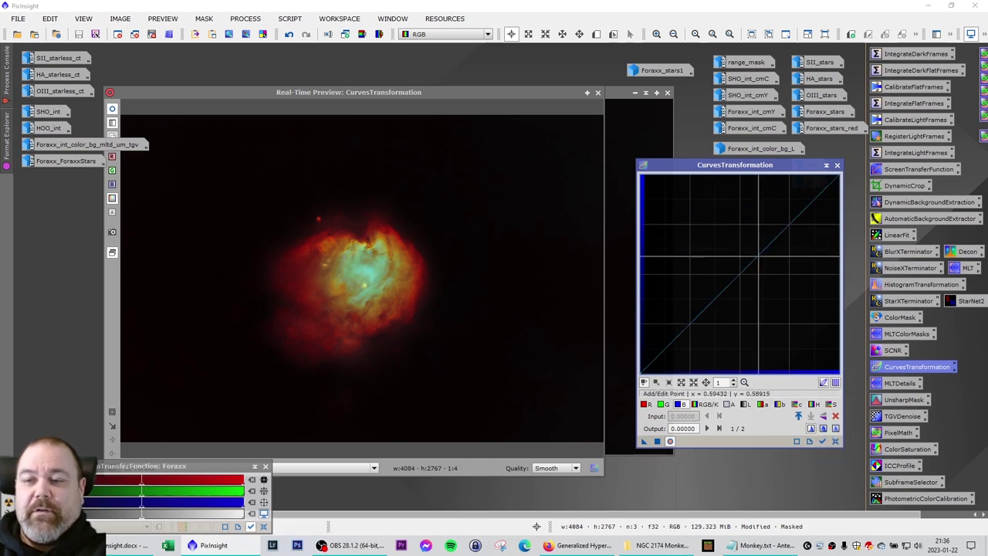
{"action": "left_click_drag", "start_coordinate": [741, 274], "coordinate": [804, 298]}
{"action": "left_click", "coordinate": [835, 440]}
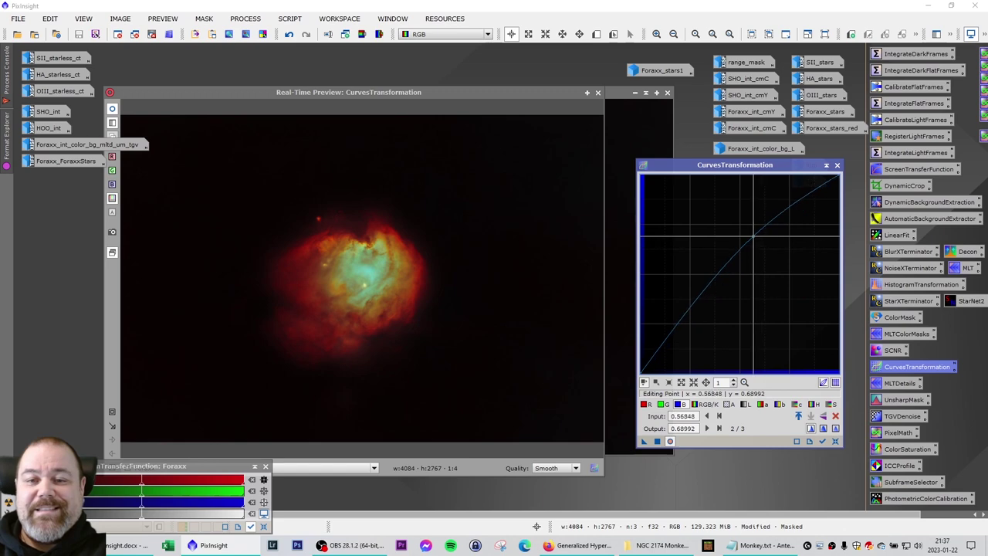
{"action": "left_click_drag", "start_coordinate": [766, 248], "coordinate": [751, 234]}
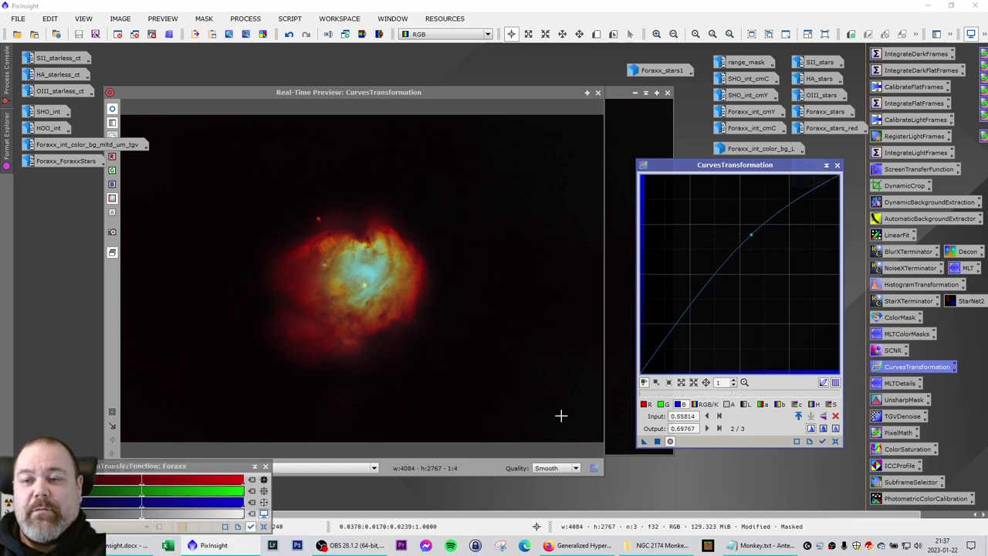
{"action": "left_click", "coordinate": [655, 441]}
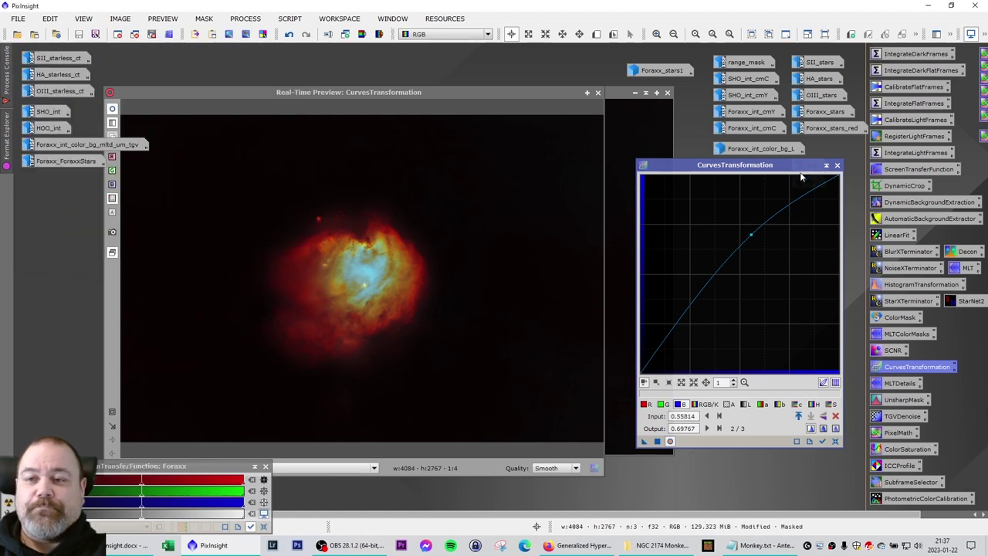
{"action": "left_click", "coordinate": [837, 164]}
{"action": "left_click", "coordinate": [597, 92]}
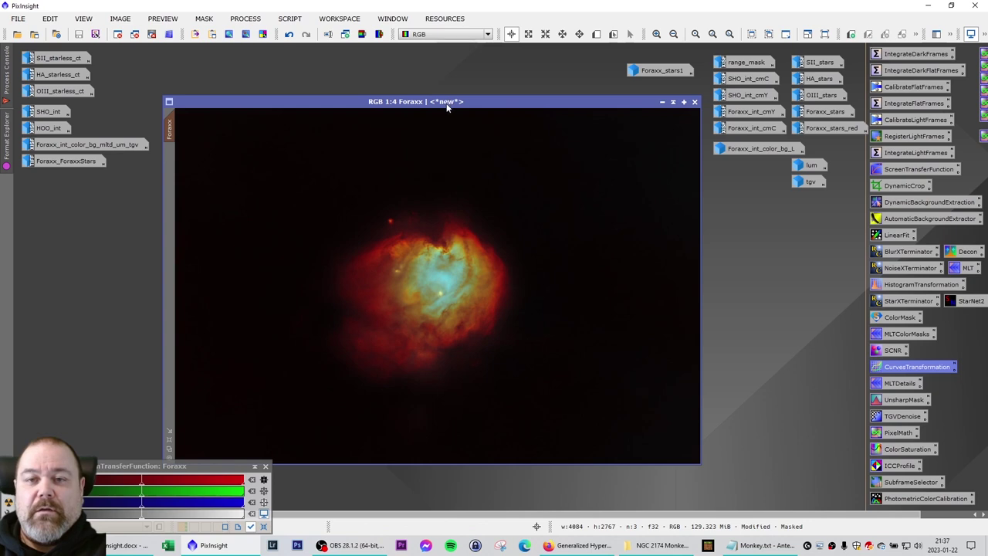
Step: Close the unsaved Foraxx image window without saving it
{"action": "mouse_move", "coordinate": [446, 102]}
{"action": "left_mouse_down"}
{"action": "mouse_move", "coordinate": [440, 92]}
{"action": "mouse_move", "coordinate": [449, 96]}
{"action": "left_mouse_up"}
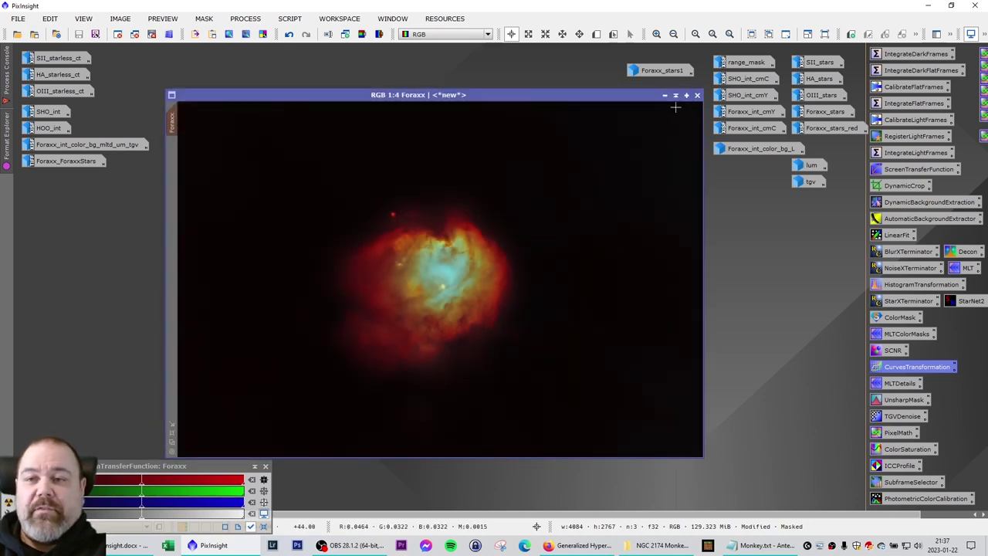
{"action": "left_click", "coordinate": [697, 95]}
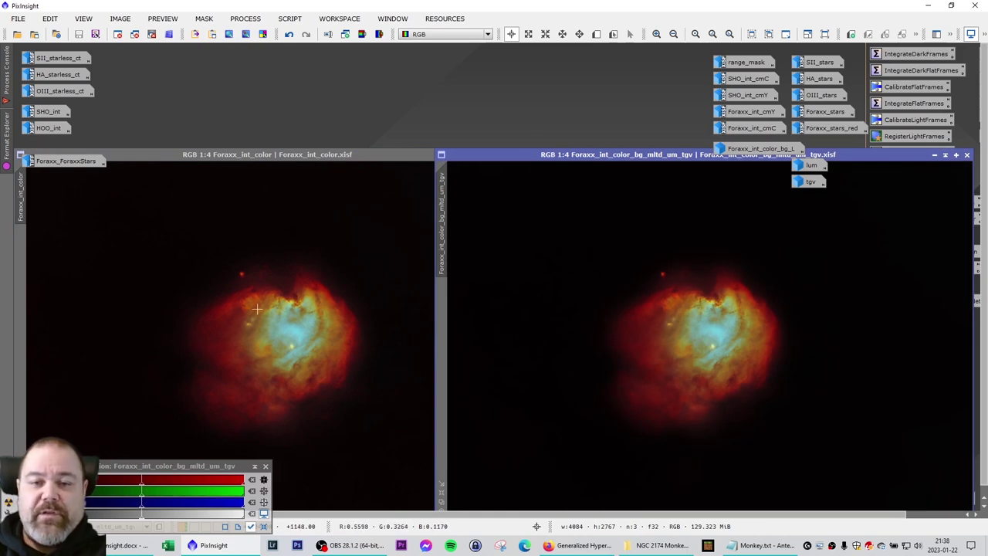
{"action": "scroll", "coordinate": [277, 309], "scroll_direction": "up", "scroll_amount": 1}
{"action": "scroll", "coordinate": [278, 313], "scroll_direction": "up", "scroll_amount": 3}
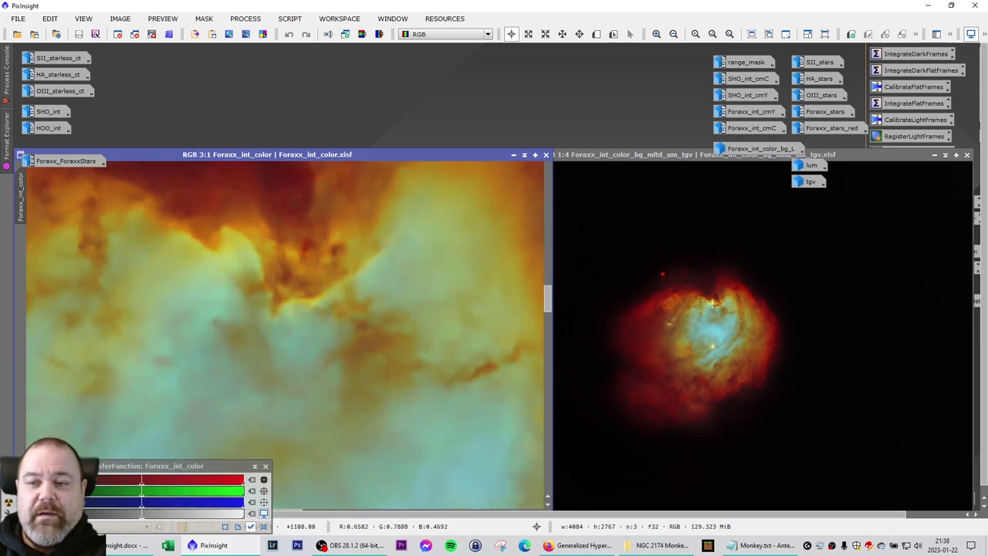
{"action": "scroll", "coordinate": [710, 298], "scroll_direction": "up", "scroll_amount": 4}
{"action": "scroll", "coordinate": [710, 298], "scroll_direction": "up", "scroll_amount": 2}
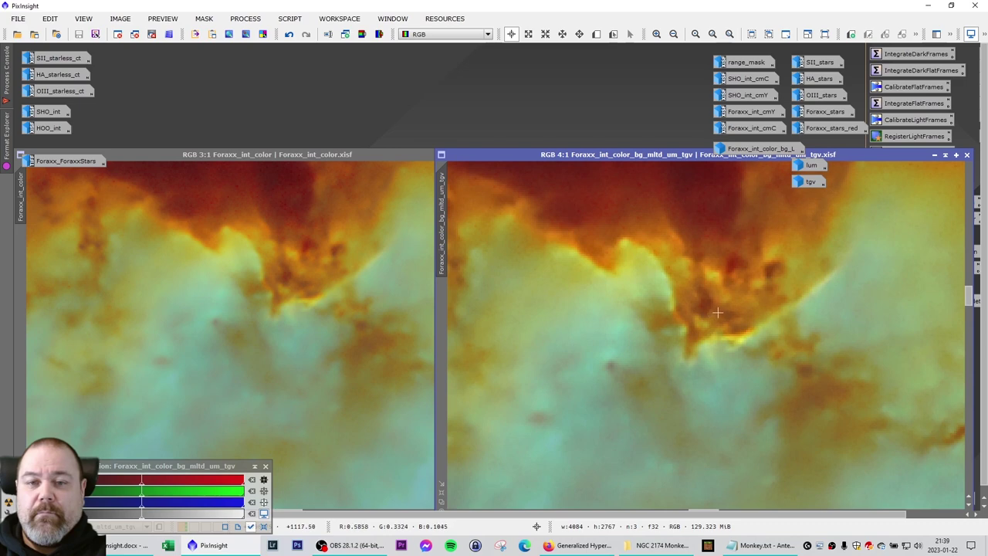
{"action": "scroll", "coordinate": [718, 312], "scroll_direction": "down", "scroll_amount": 1}
{"action": "left_click", "coordinate": [326, 276]}
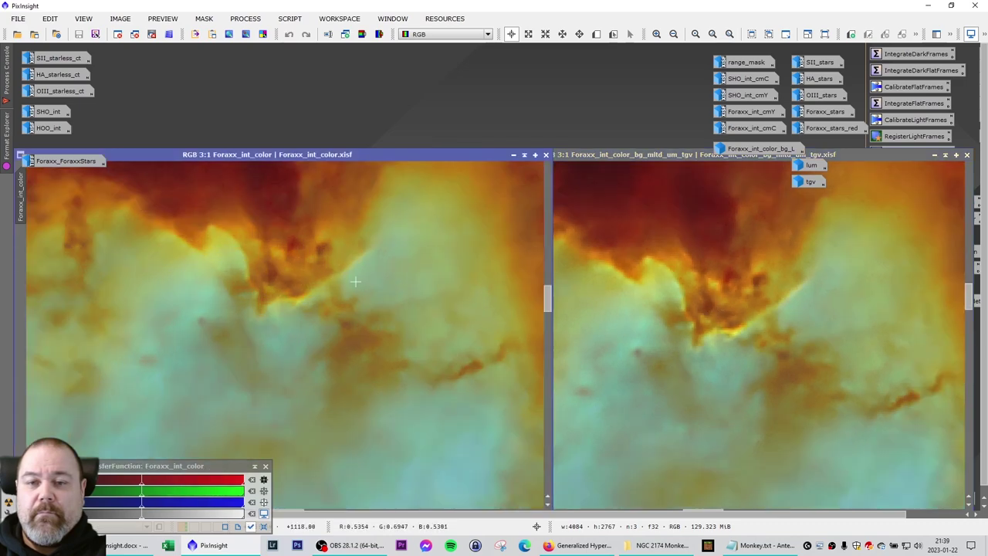
{"action": "scroll", "coordinate": [355, 281], "scroll_direction": "up", "scroll_amount": 1}
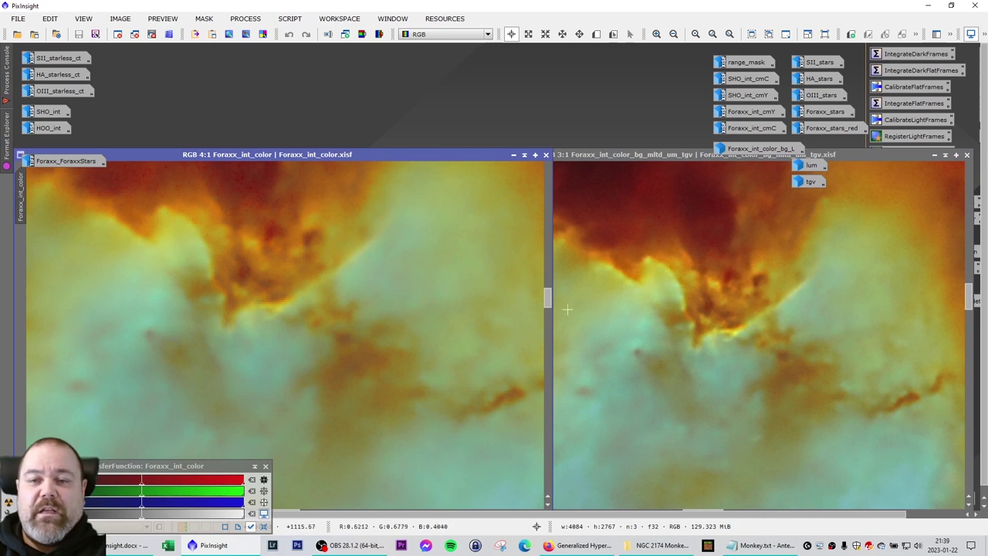
{"action": "left_click_drag", "start_coordinate": [463, 270], "coordinate": [463, 305]}
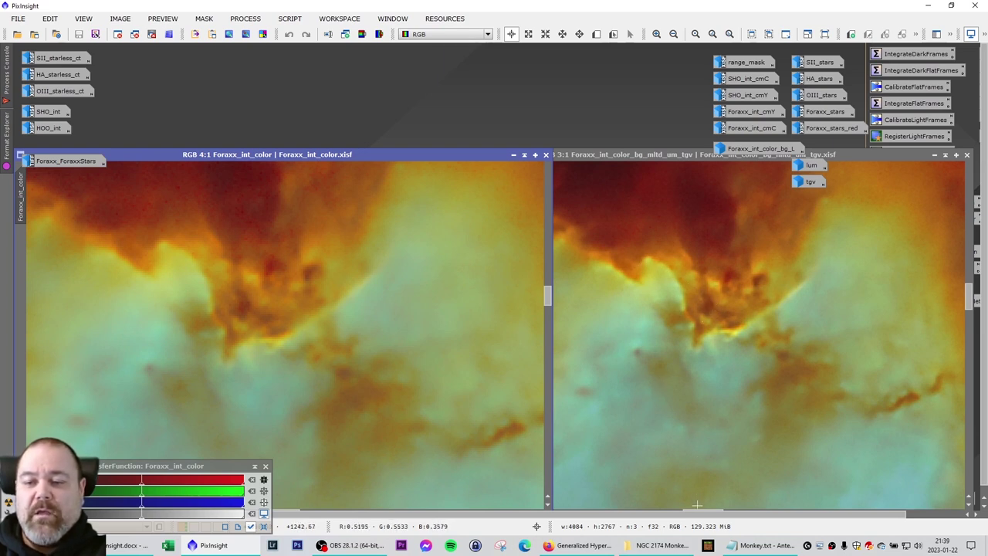
{"action": "left_click", "coordinate": [606, 505]}
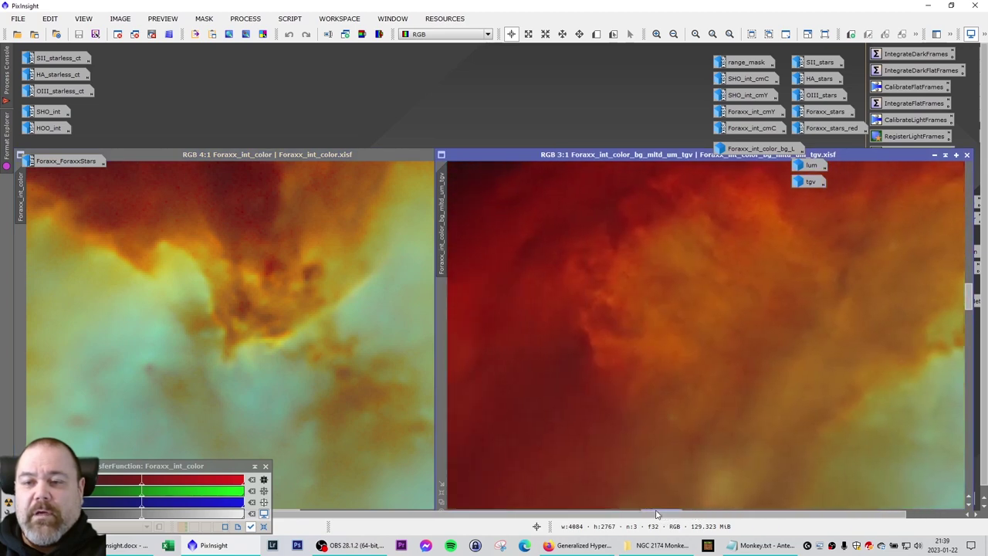
{"action": "left_click", "coordinate": [288, 508]}
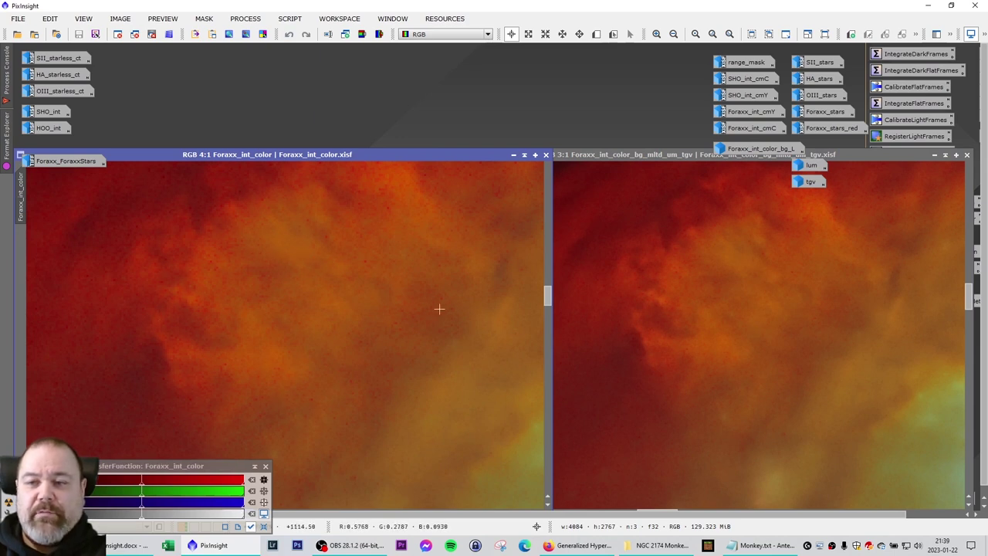
{"action": "left_click", "coordinate": [660, 508]}
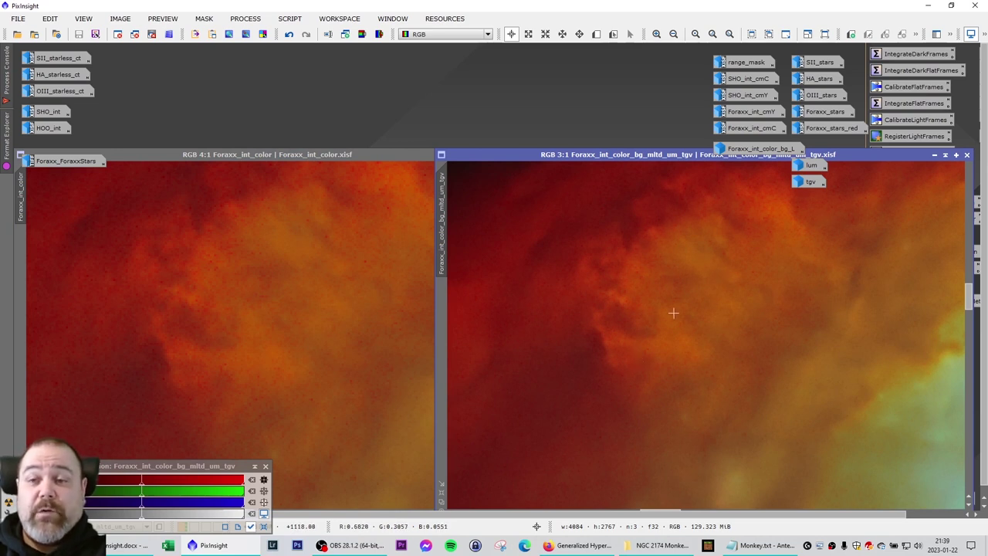
{"action": "scroll", "coordinate": [673, 312], "scroll_direction": "down", "scroll_amount": 3}
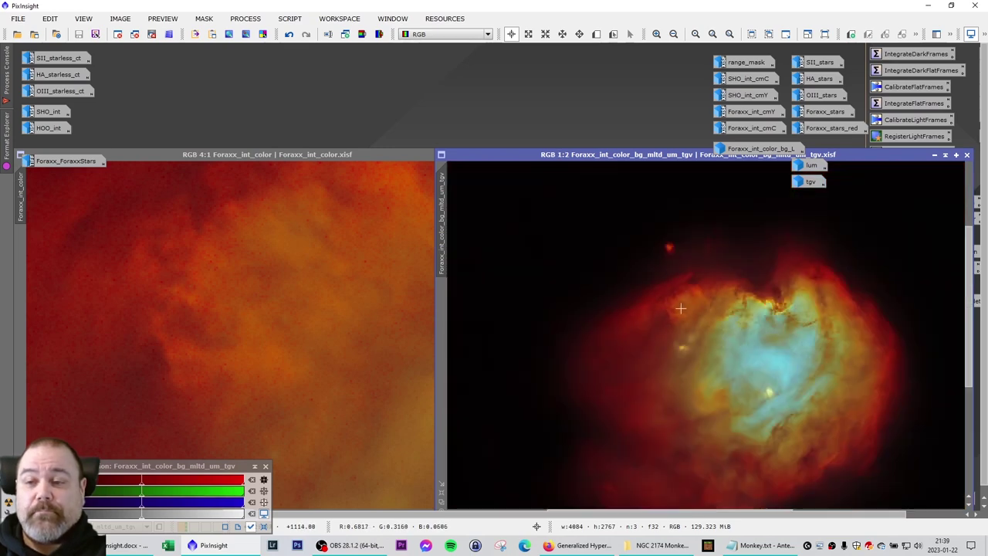
{"action": "scroll", "coordinate": [763, 319], "scroll_direction": "up", "scroll_amount": 1}
{"action": "scroll", "coordinate": [291, 335], "scroll_direction": "down", "scroll_amount": 6}
{"action": "scroll", "coordinate": [694, 317], "scroll_direction": "down", "scroll_amount": 3}
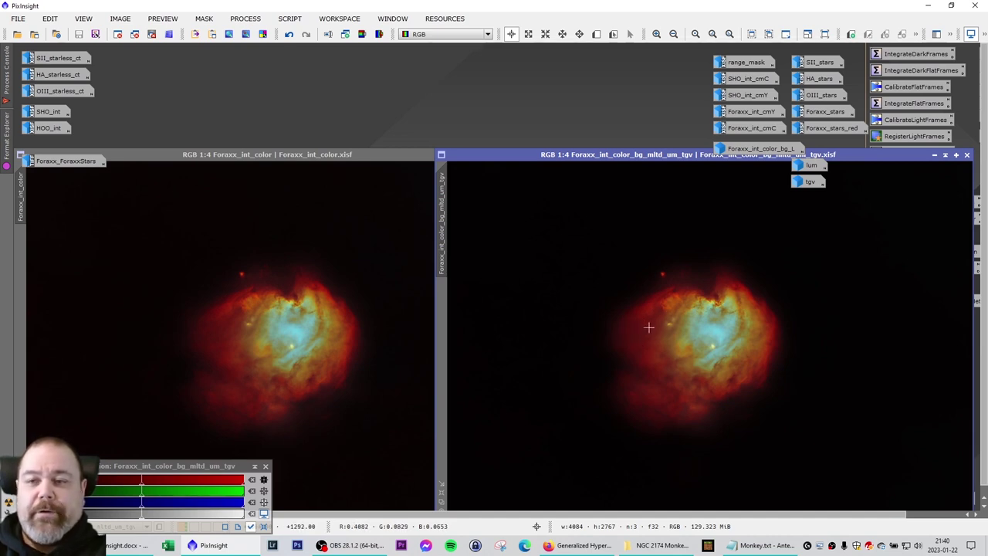
Step: Open the Foraxx_stars star image and place it on the left of the workspace
{"action": "double_click", "coordinate": [825, 111]}
{"action": "left_click_drag", "start_coordinate": [444, 167], "coordinate": [420, 143]}
{"action": "scroll", "coordinate": [489, 171], "scroll_direction": "up", "scroll_amount": 1}
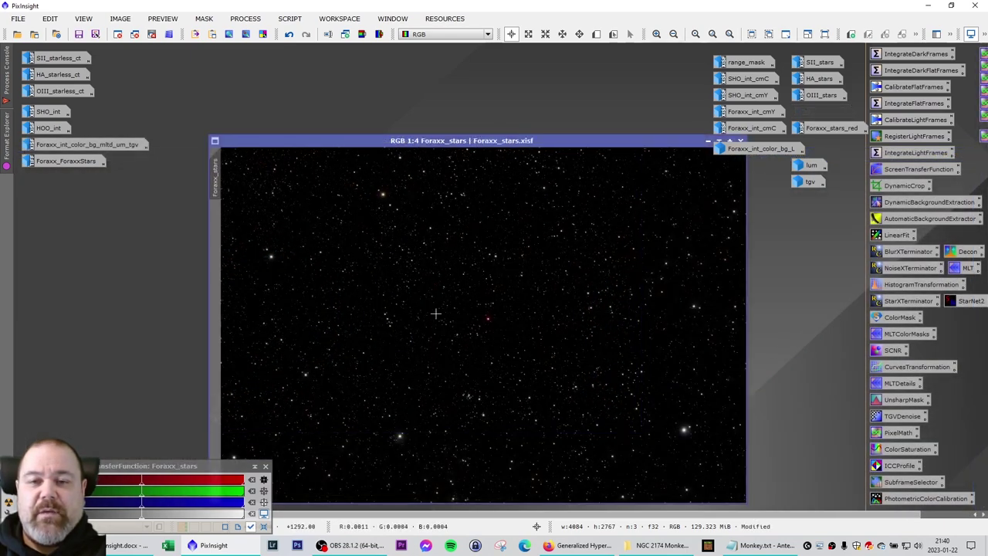
{"action": "left_click_drag", "start_coordinate": [481, 151], "coordinate": [281, 156]}
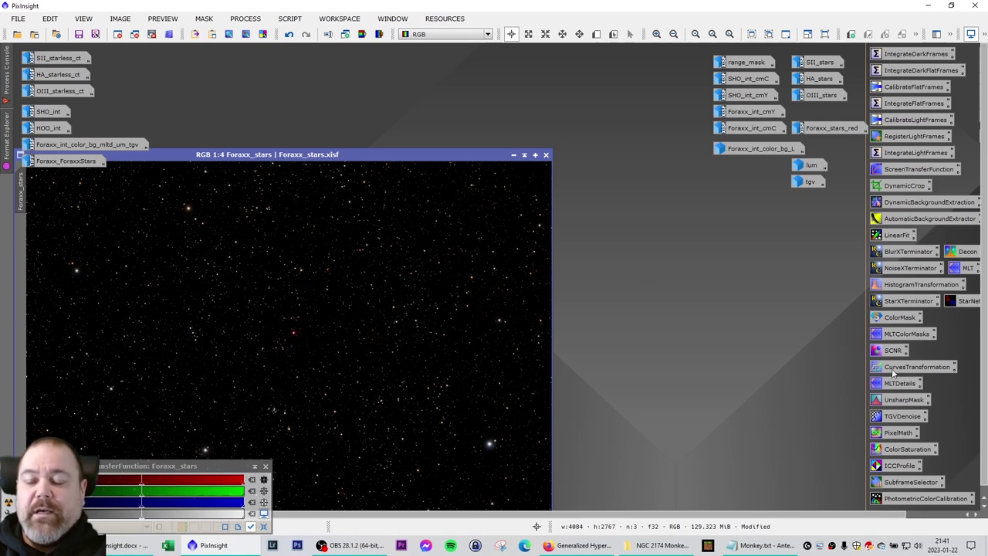
Step: Open Foraxx_stars_red, fit it to view, and place it beside Foraxx_stars for comparison
{"action": "double_click", "coordinate": [832, 128]}
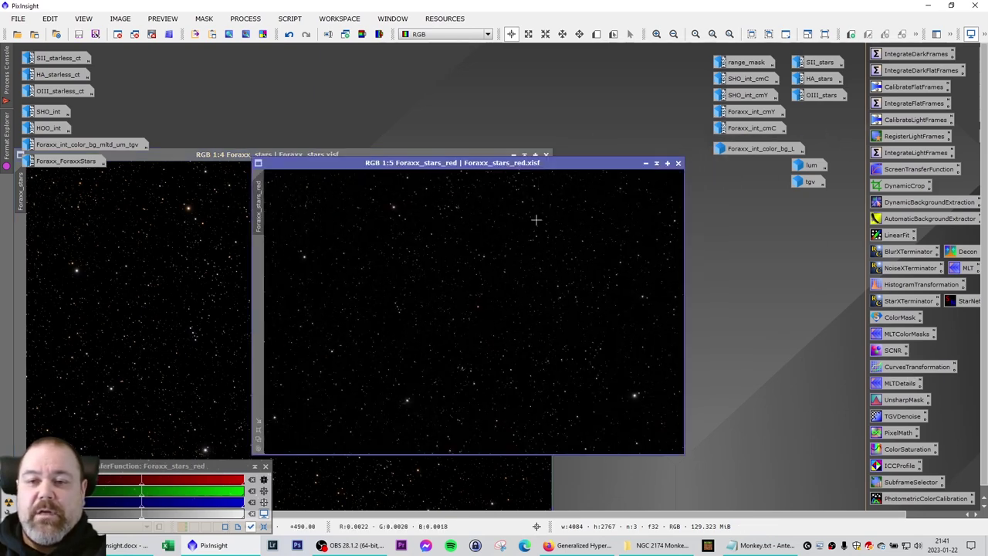
{"action": "left_click", "coordinate": [260, 434]}
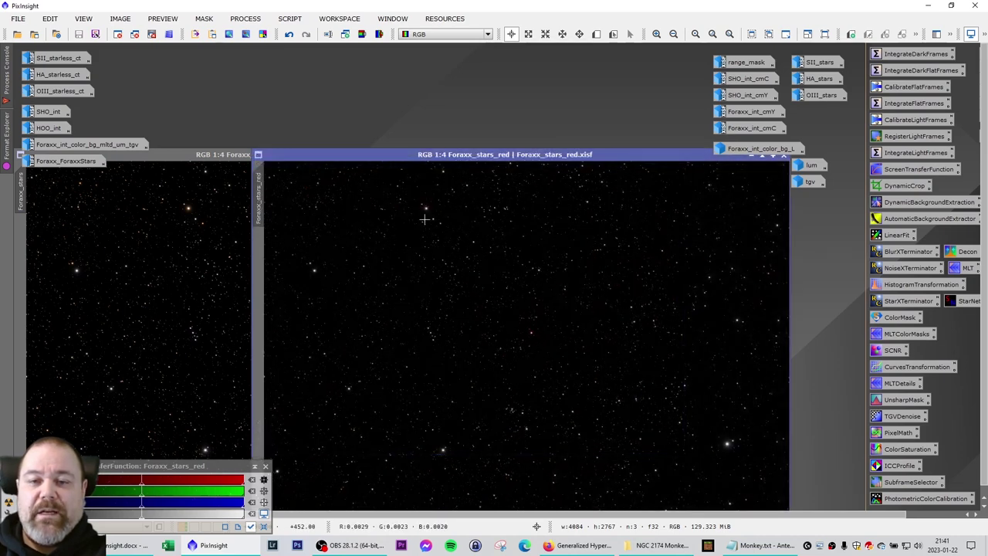
{"action": "left_click_drag", "start_coordinate": [425, 154], "coordinate": [624, 158]}
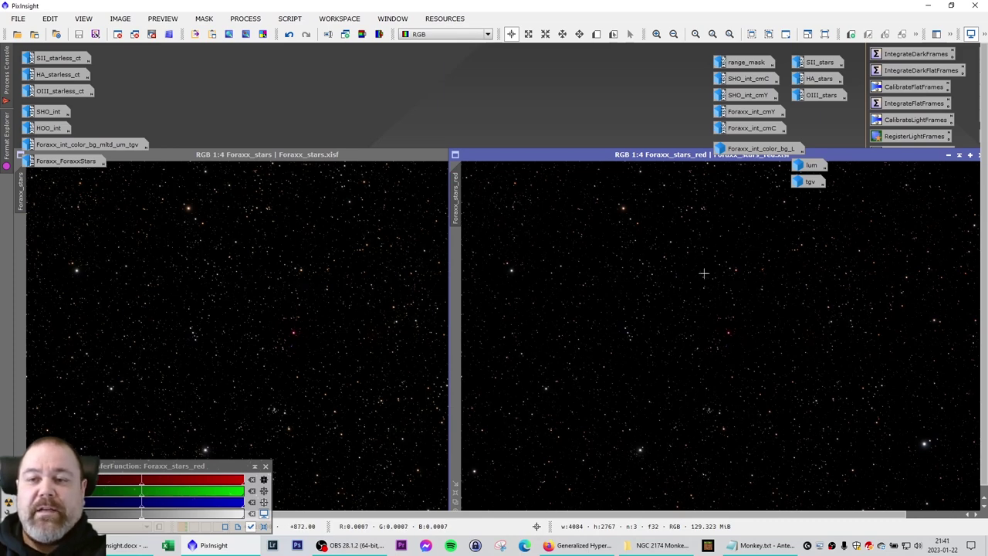
Step: Minimise both the Foraxx_stars_red and Foraxx_stars images
{"action": "left_click", "coordinate": [948, 156]}
{"action": "left_click", "coordinate": [912, 146]}
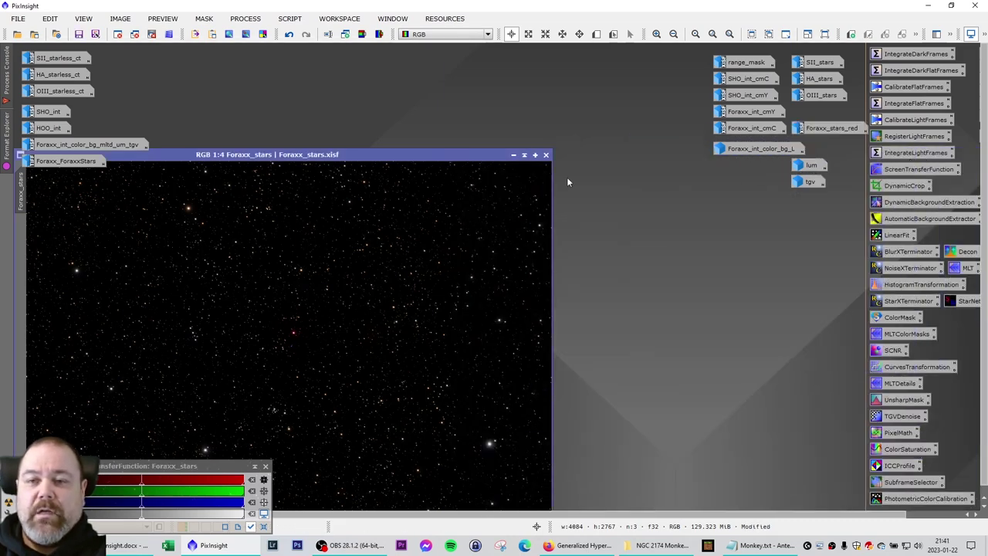
{"action": "left_click", "coordinate": [513, 155]}
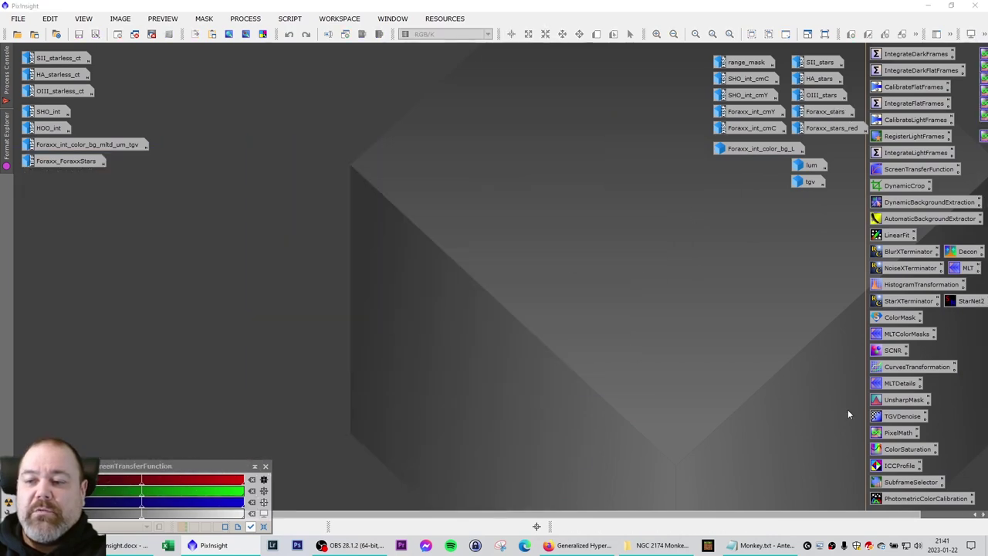
Step: Show the PixelMath star recombination expression ~(~stars*~starless), then close PixelMath
{"action": "double_click", "coordinate": [897, 432]}
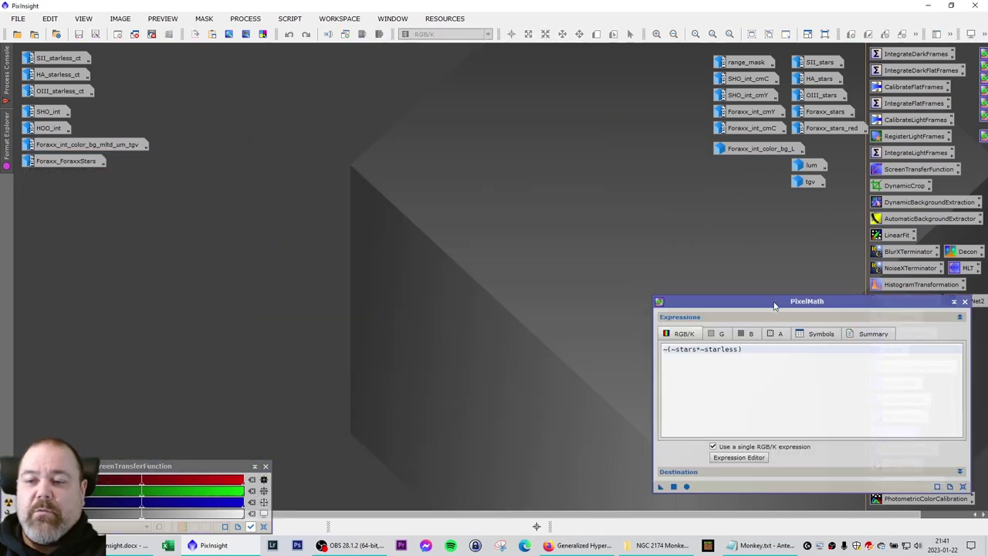
{"action": "left_click_drag", "start_coordinate": [775, 306], "coordinate": [611, 228]}
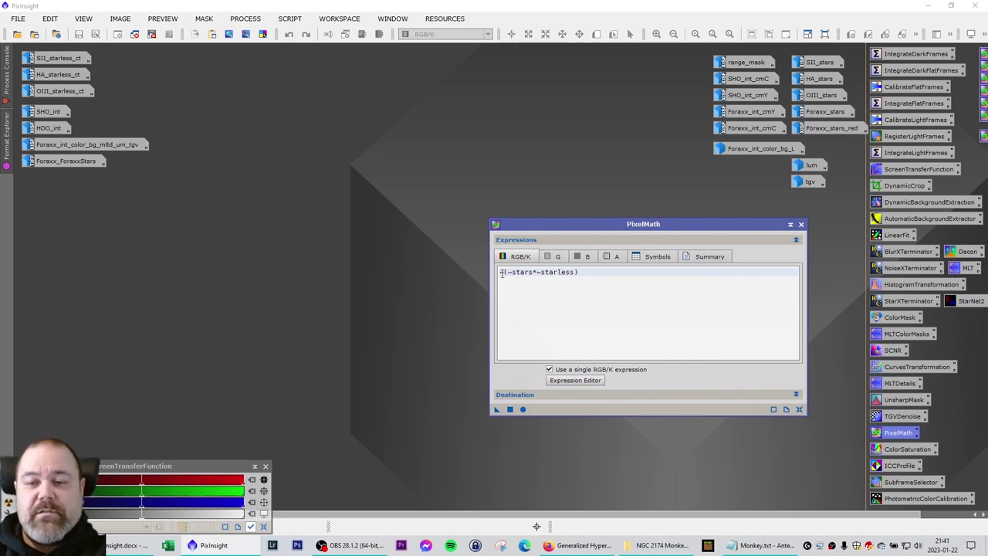
{"action": "left_click_drag", "start_coordinate": [624, 226], "coordinate": [667, 210]}
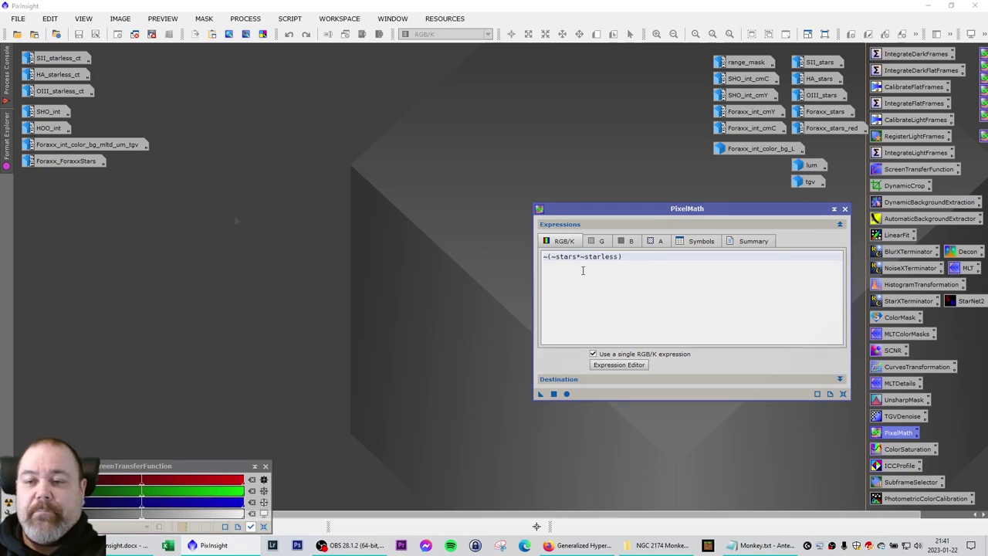
{"action": "key", "text": "Escape"}
Step: Open Foraxx_ForaxxStars and zoom to 1:1 and 2:1 to inspect the blue core
{"action": "double_click", "coordinate": [68, 160]}
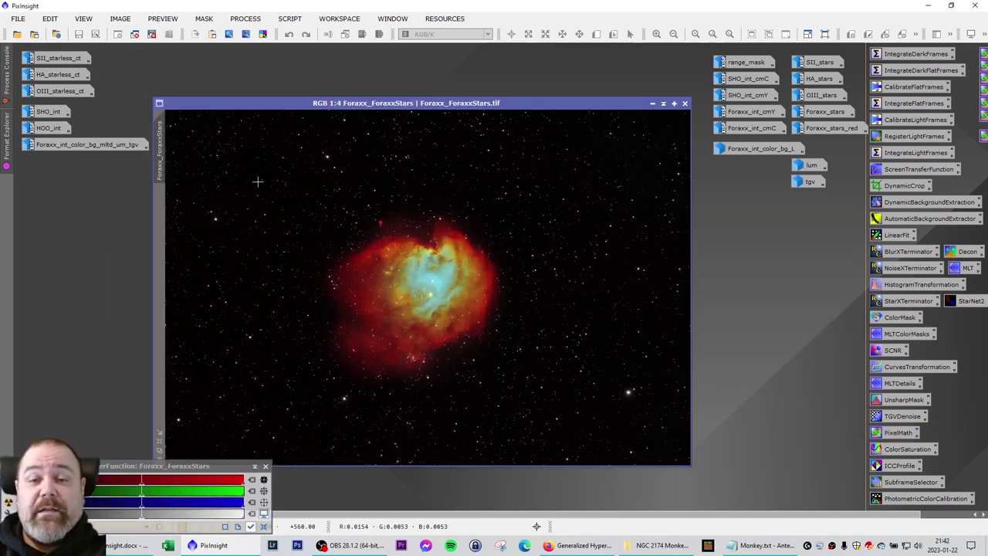
{"action": "left_click_drag", "start_coordinate": [423, 113], "coordinate": [434, 94]}
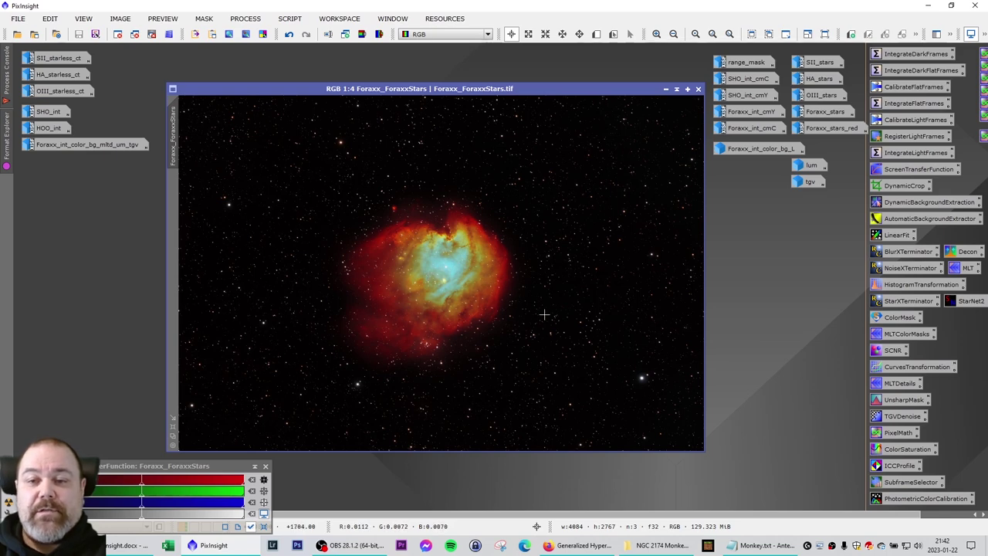
{"action": "scroll", "coordinate": [487, 282], "scroll_direction": "up", "scroll_amount": 1}
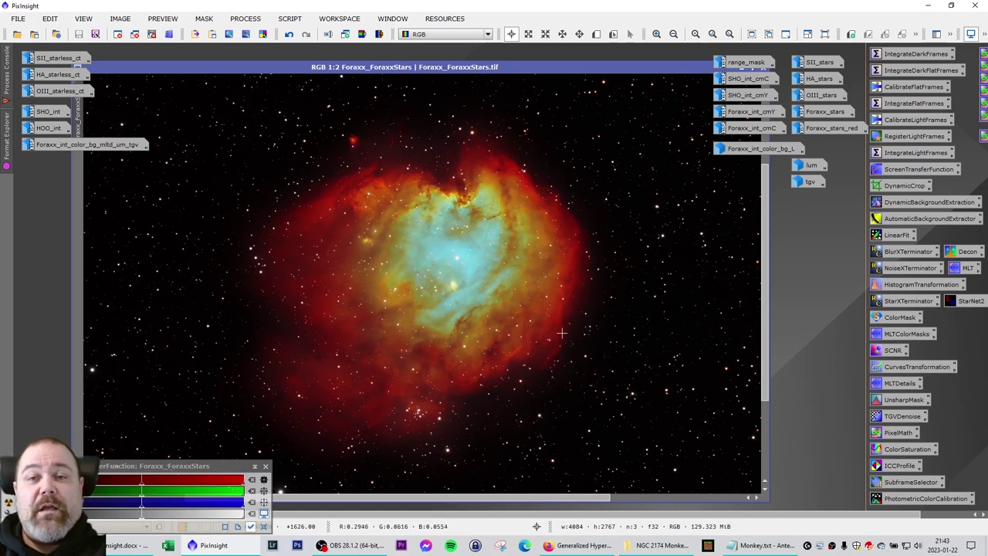
{"action": "scroll", "coordinate": [470, 217], "scroll_direction": "up", "scroll_amount": 1}
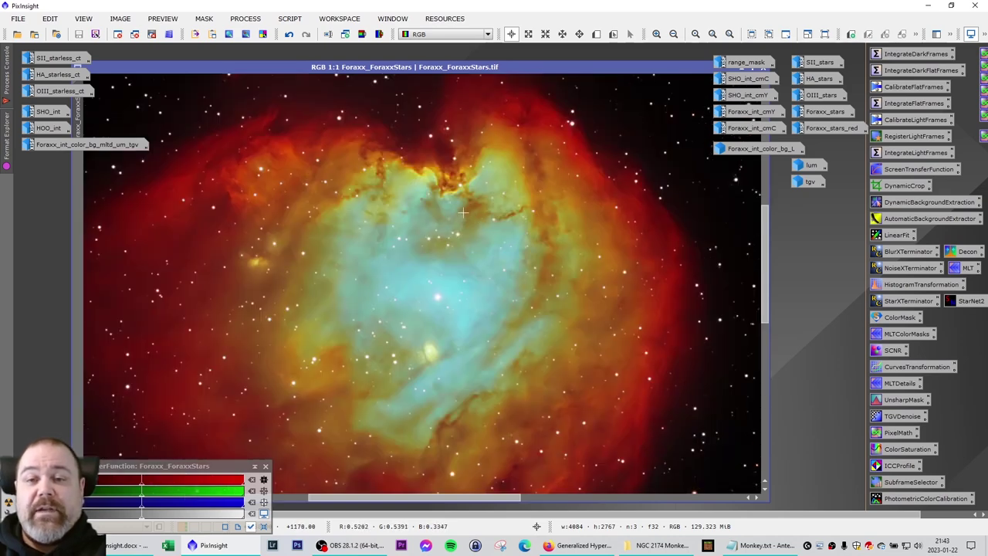
{"action": "scroll", "coordinate": [471, 217], "scroll_direction": "up", "scroll_amount": 1}
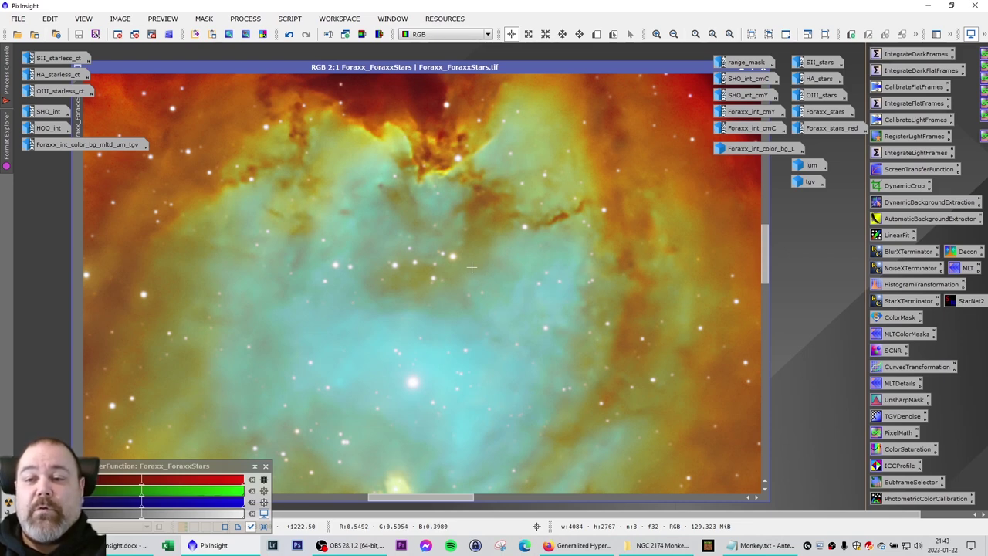
{"action": "scroll", "coordinate": [488, 259], "scroll_direction": "down", "scroll_amount": 3}
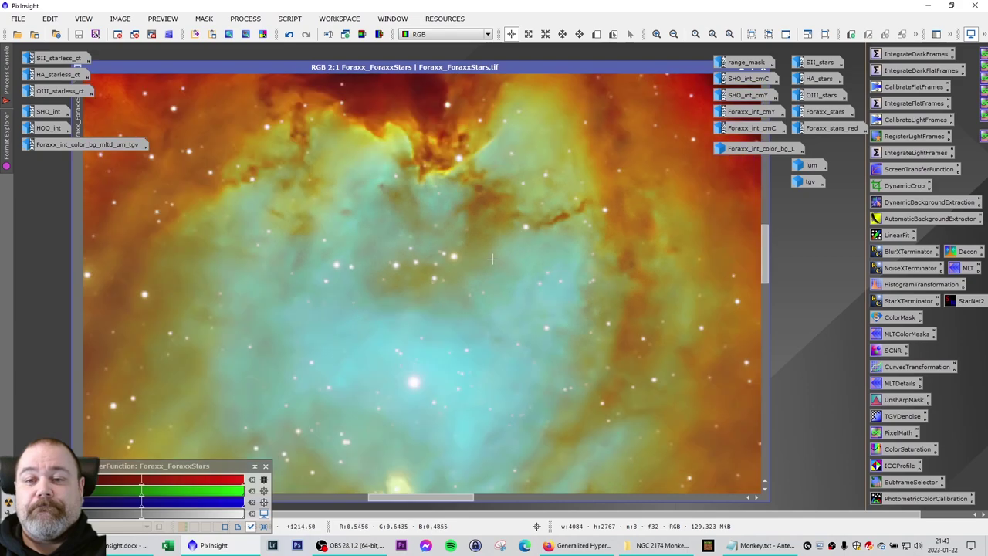